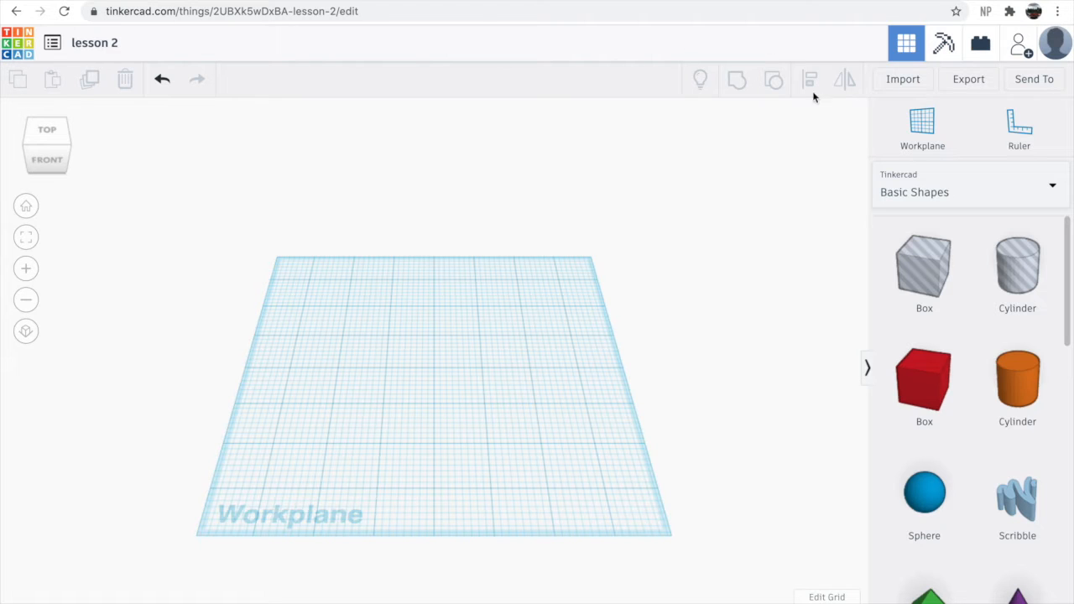
pyautogui.click(919, 196)
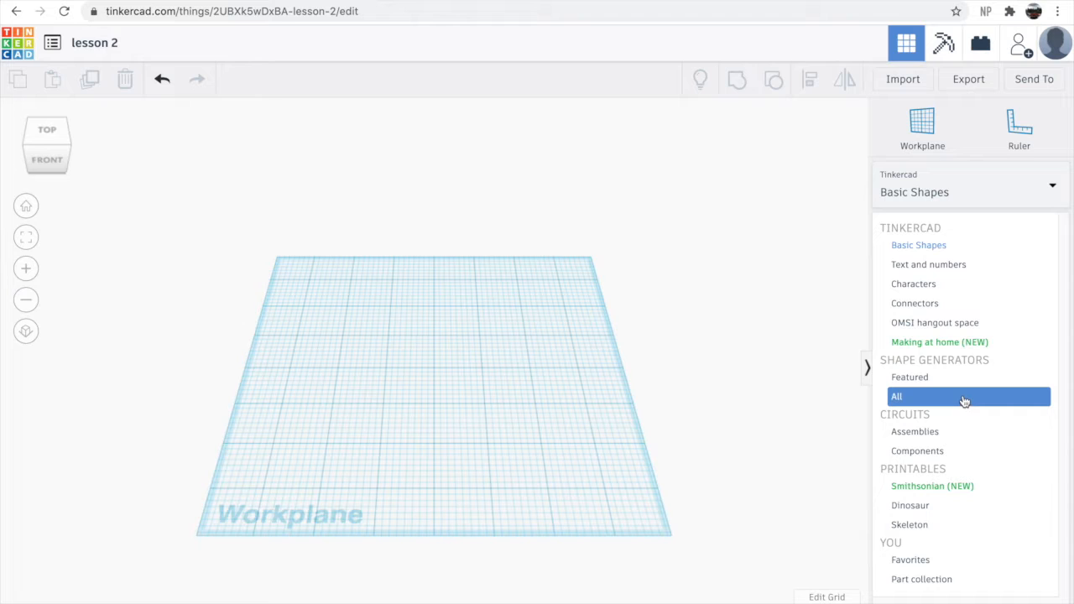
pyautogui.click(962, 181)
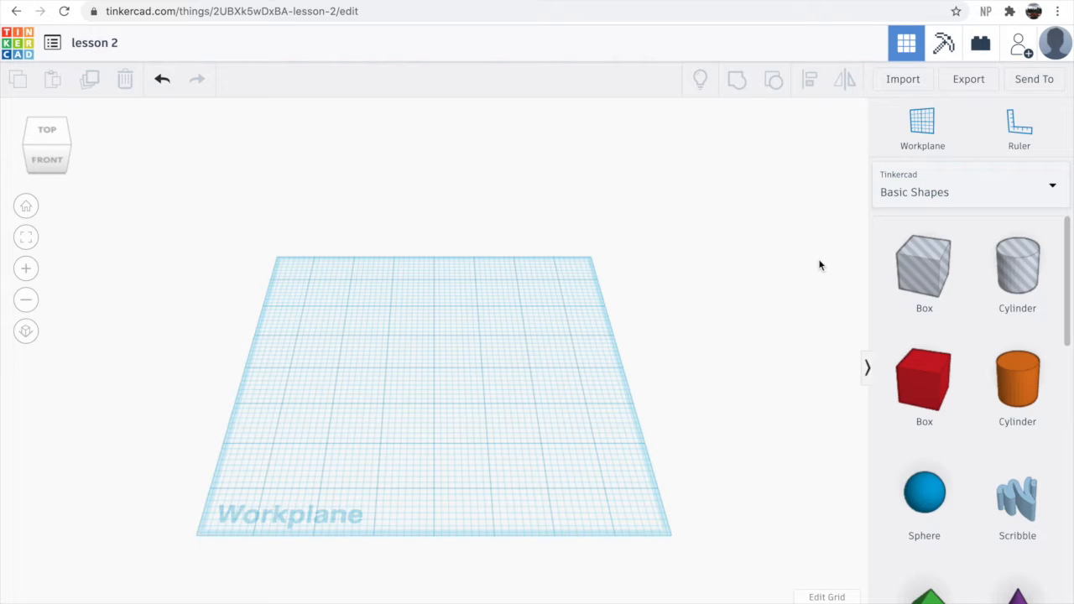
# - Place a red box on the workplane
pyautogui.scroll(-5, 240, 425)
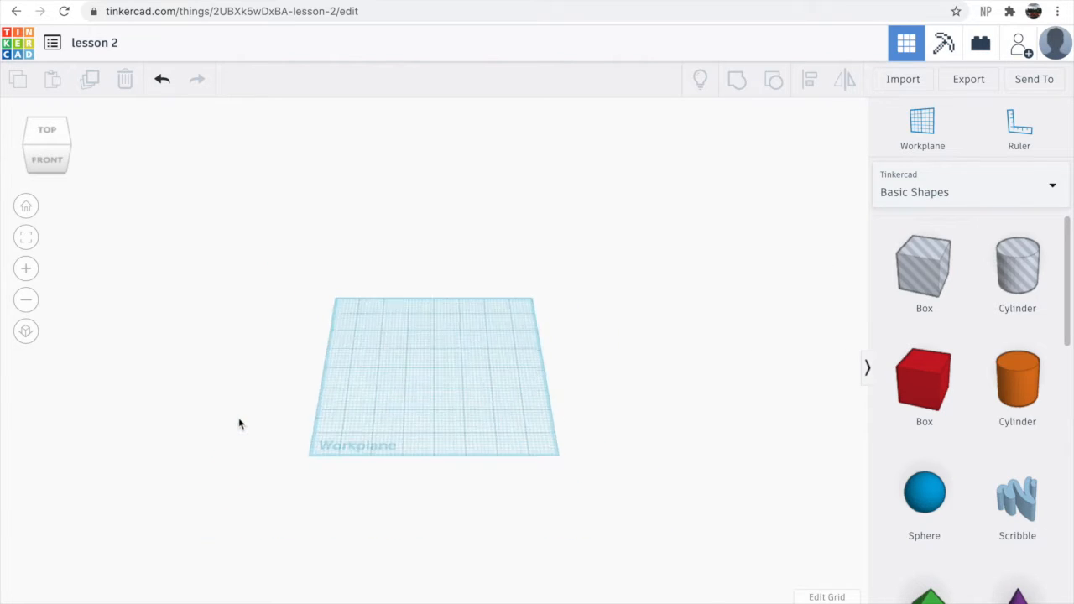
pyautogui.scroll(4, 223, 397)
pyautogui.scroll(-4, 187, 408)
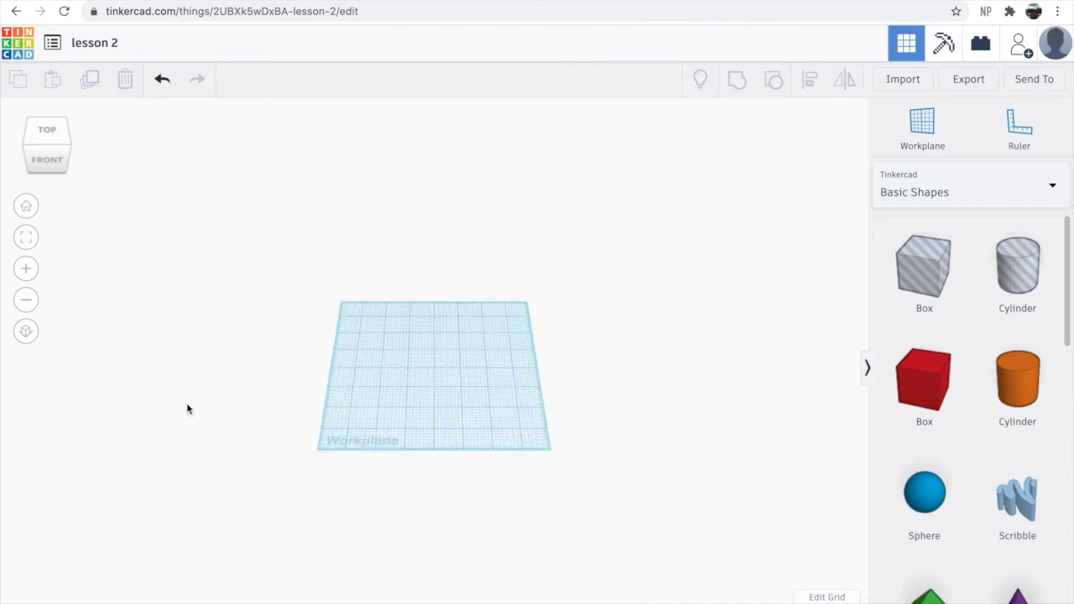
pyautogui.scroll(3, 125, 410)
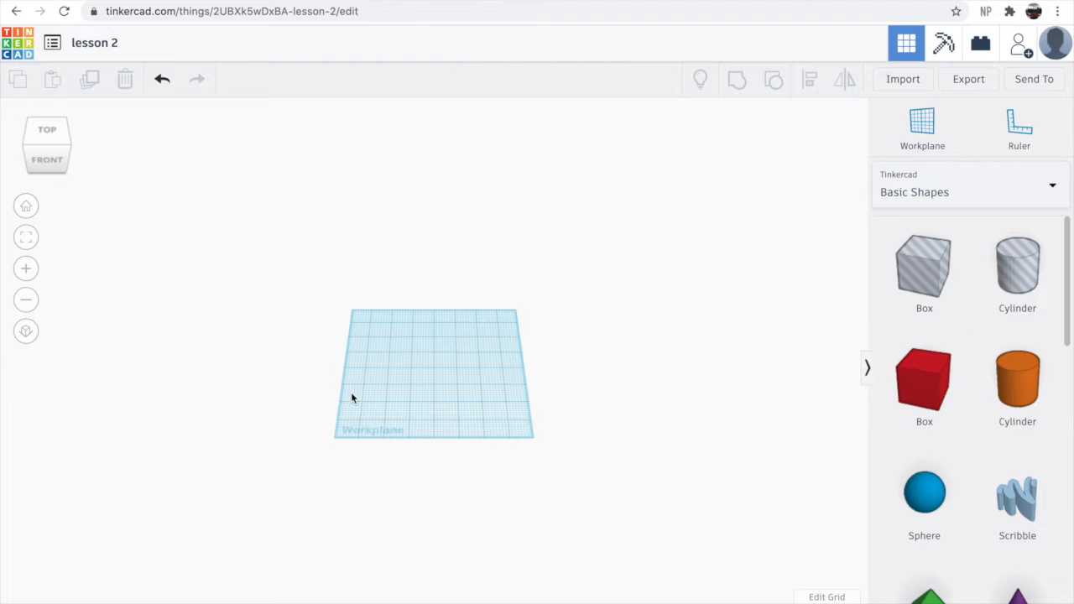
pyautogui.scroll(2, 211, 394)
pyautogui.scroll(5, 389, 382)
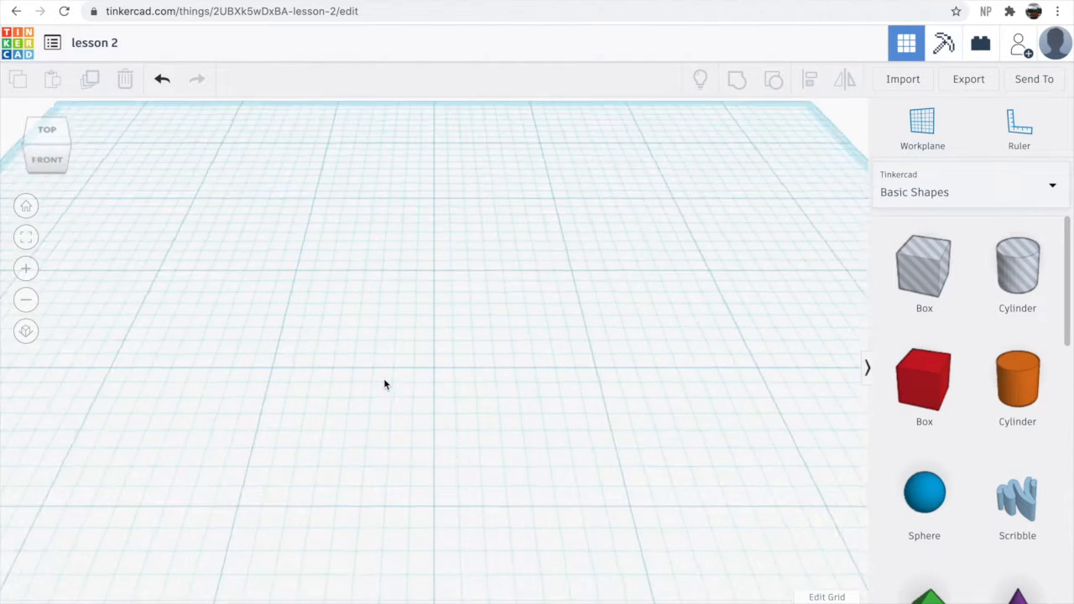
pyautogui.scroll(-7, 385, 384)
pyautogui.click(919, 407)
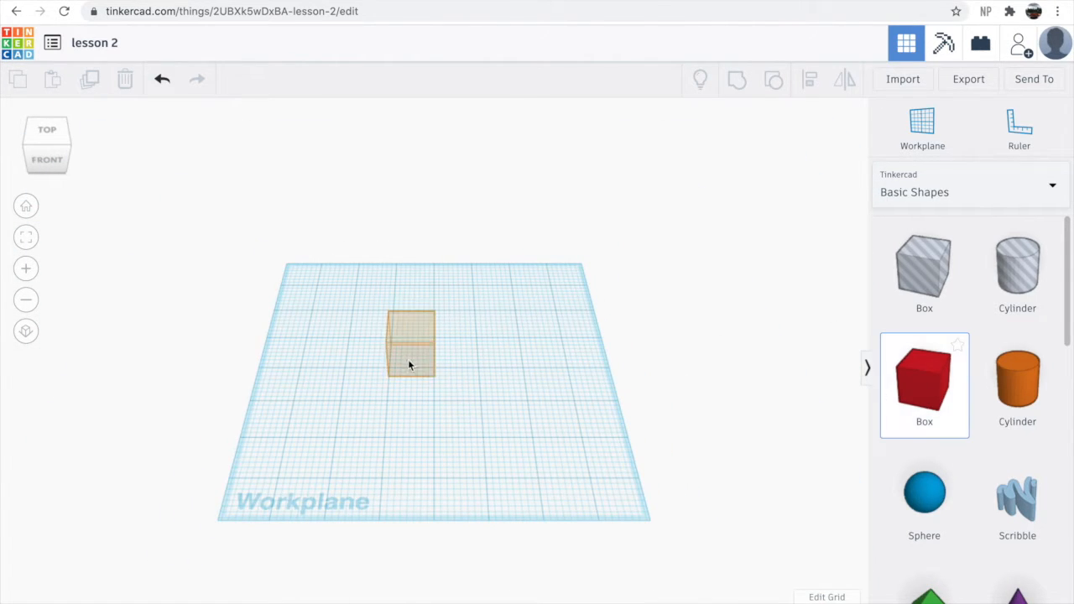
pyautogui.click(406, 368)
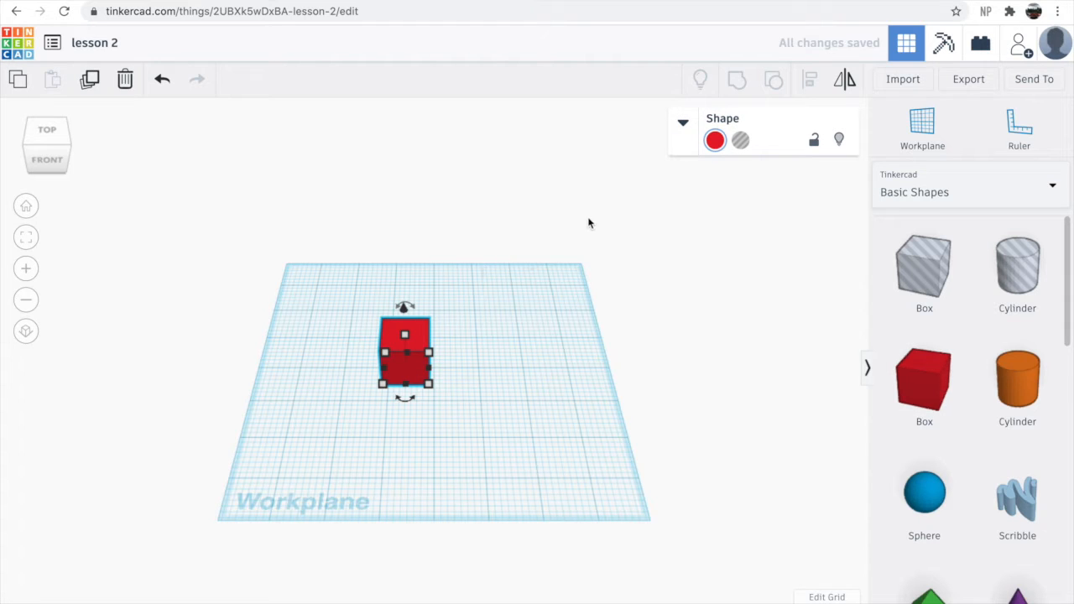
# - Add a second red box to the right of the first and color it blue
pyautogui.click(937, 395)
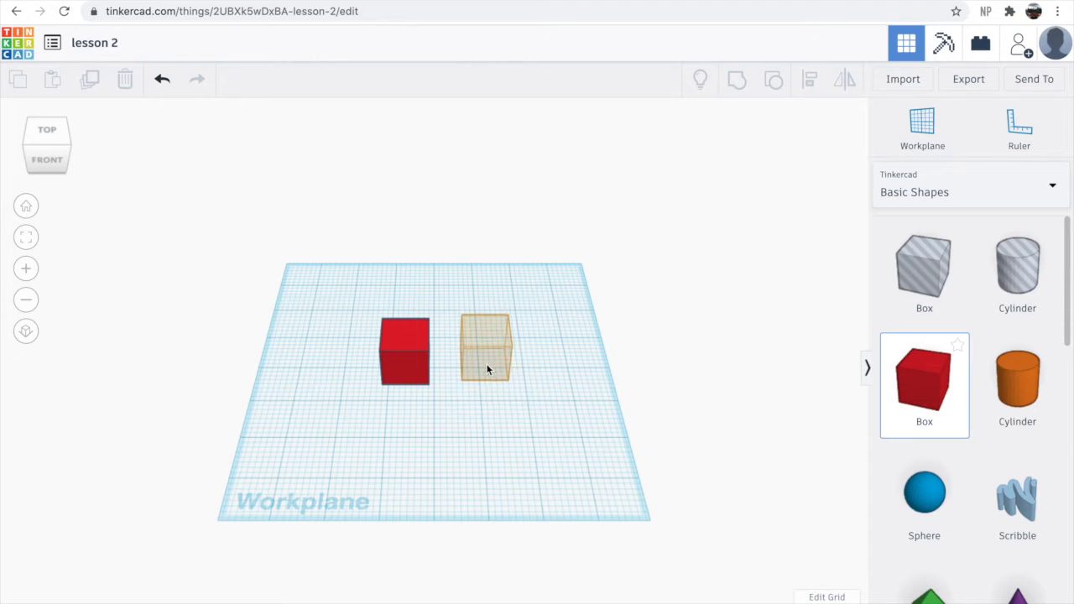
pyautogui.click(487, 367)
pyautogui.click(712, 142)
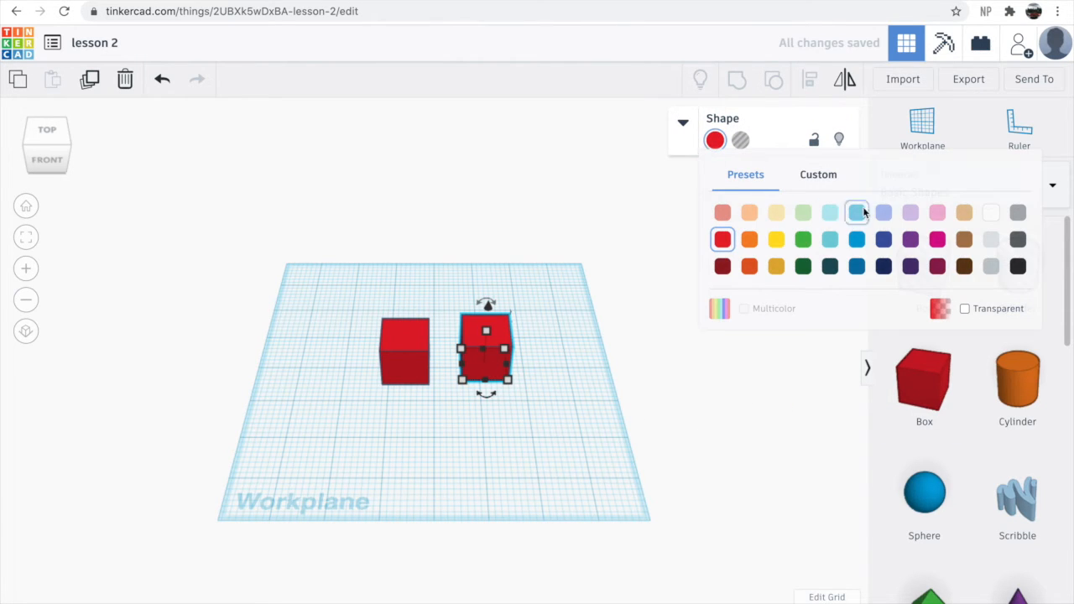
pyautogui.click(858, 239)
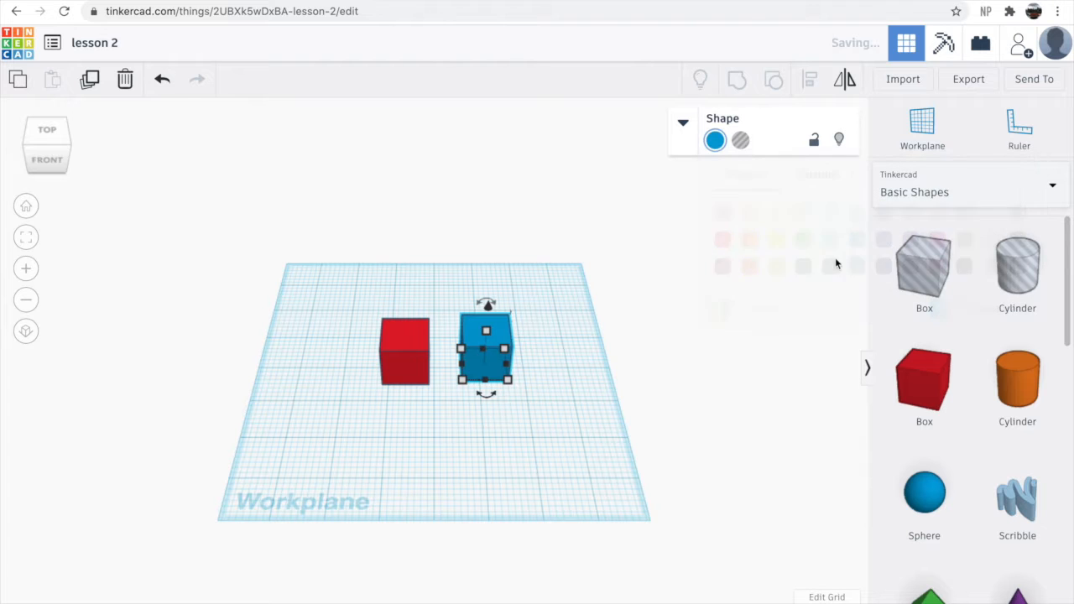
# - Select both boxes and group them into one shape
pyautogui.click(559, 386)
pyautogui.scroll(5, 267, 364)
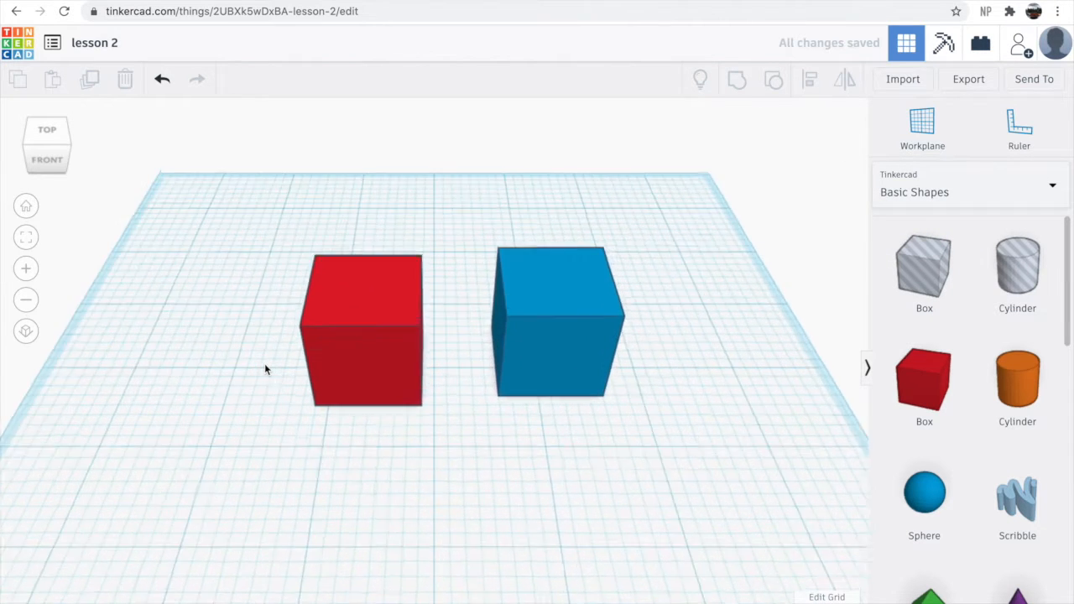
pyautogui.scroll(4, 267, 369)
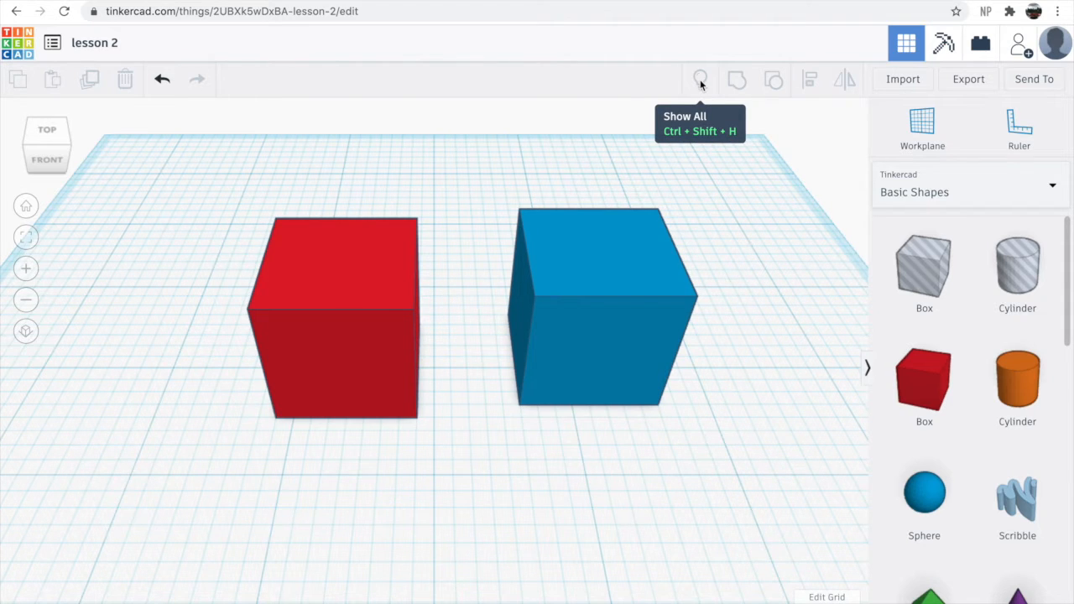
pyautogui.moveTo(224, 194); pyautogui.dragTo(802, 477)
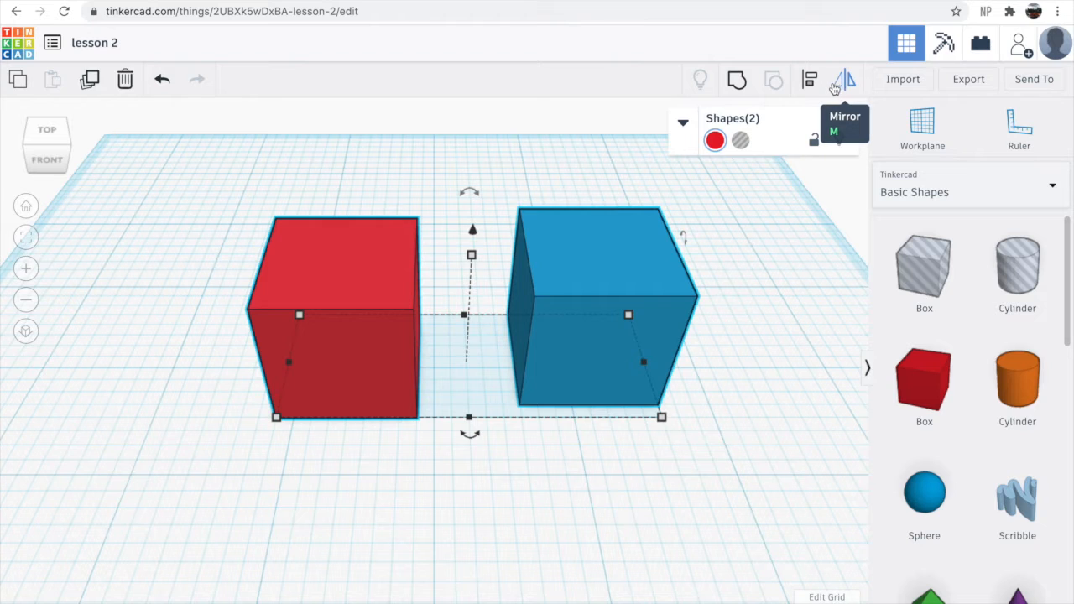
pyautogui.click(738, 82)
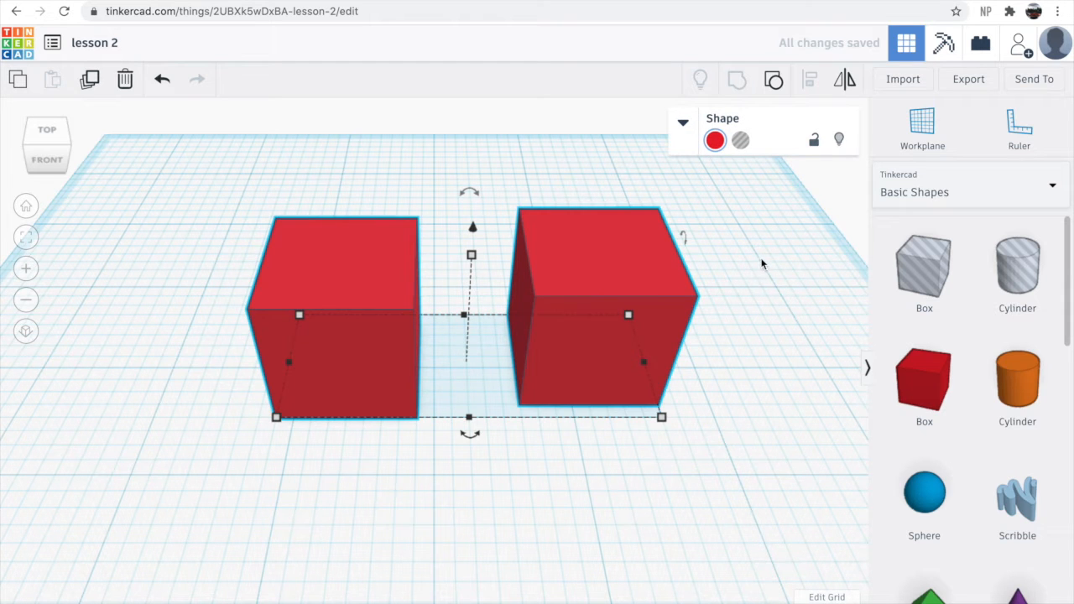
# - Select the grouped shape and ungroup it back into the two boxes
pyautogui.click(765, 247)
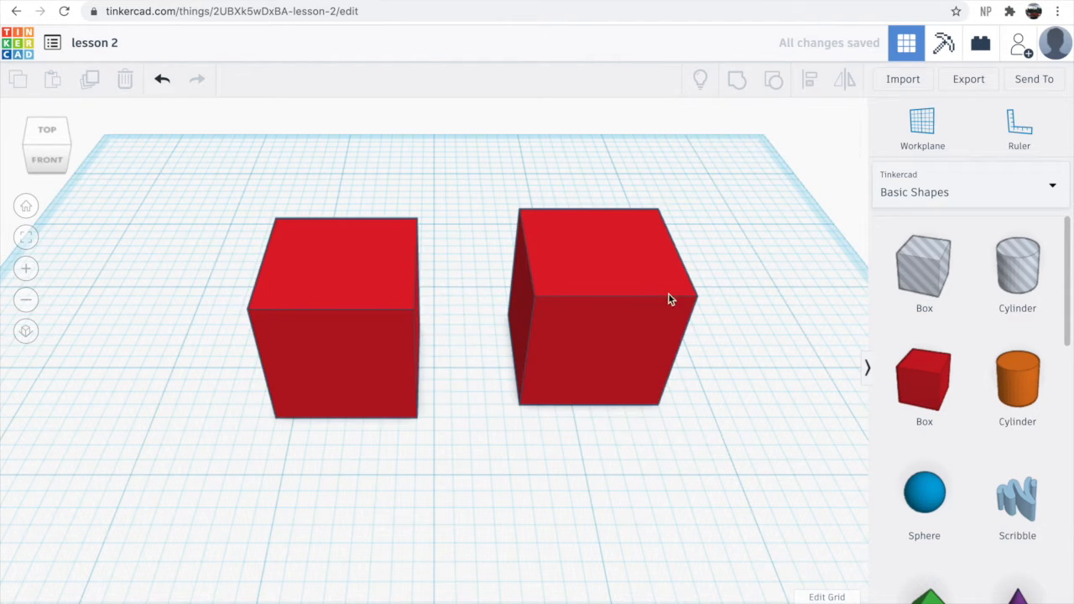
pyautogui.scroll(3, 604, 378)
pyautogui.moveTo(596, 382); pyautogui.dragTo(596, 289)
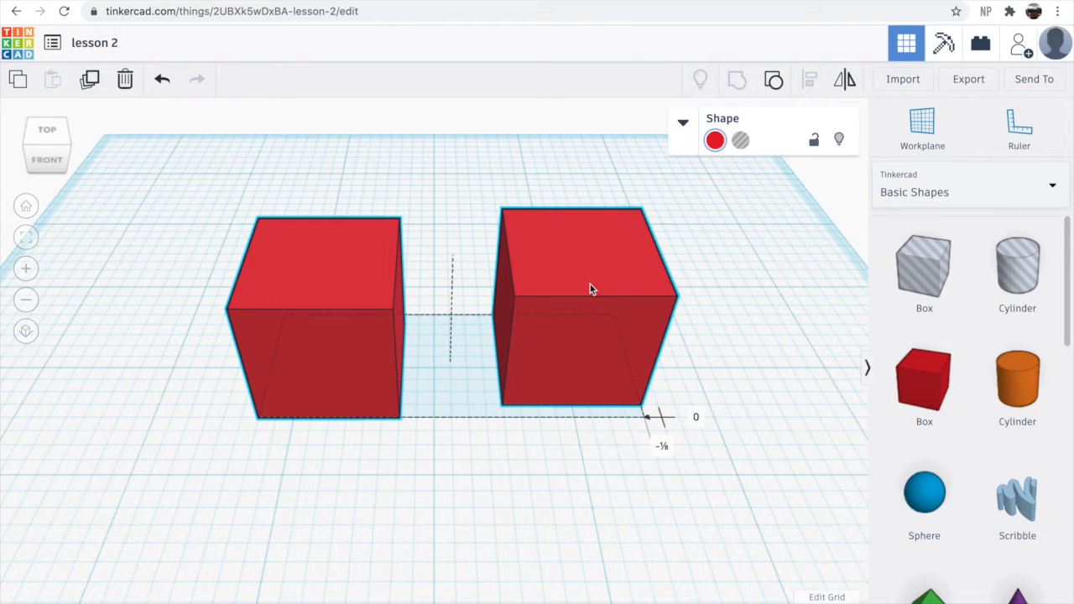
pyautogui.moveTo(590, 285); pyautogui.dragTo(594, 269)
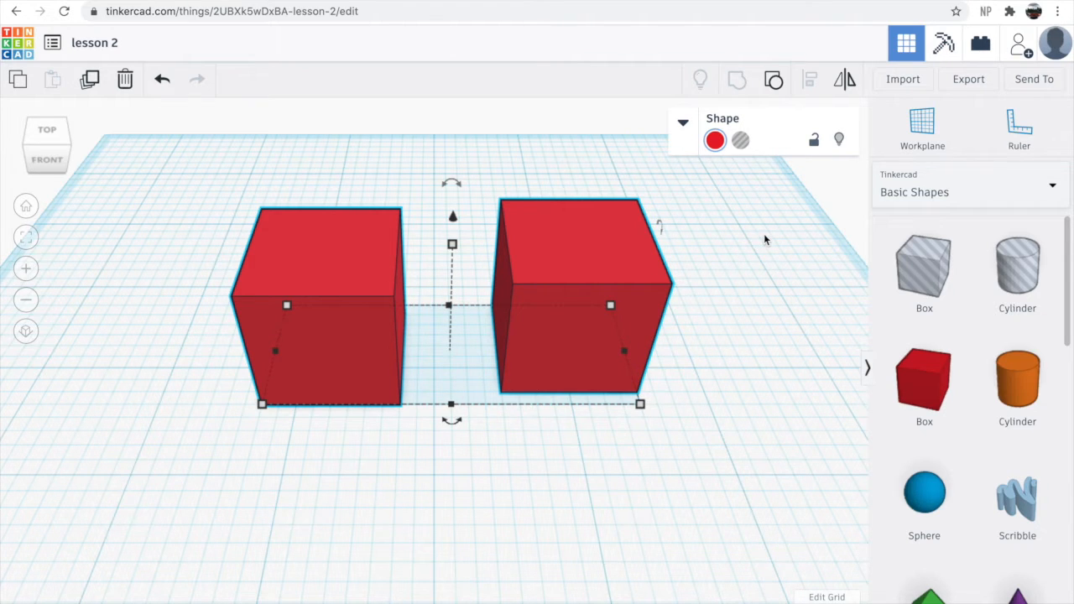
pyautogui.click(774, 81)
# - Select both boxes, align them on their centres with the Align tool, and undo the alignment
pyautogui.moveTo(551, 305); pyautogui.dragTo(554, 282)
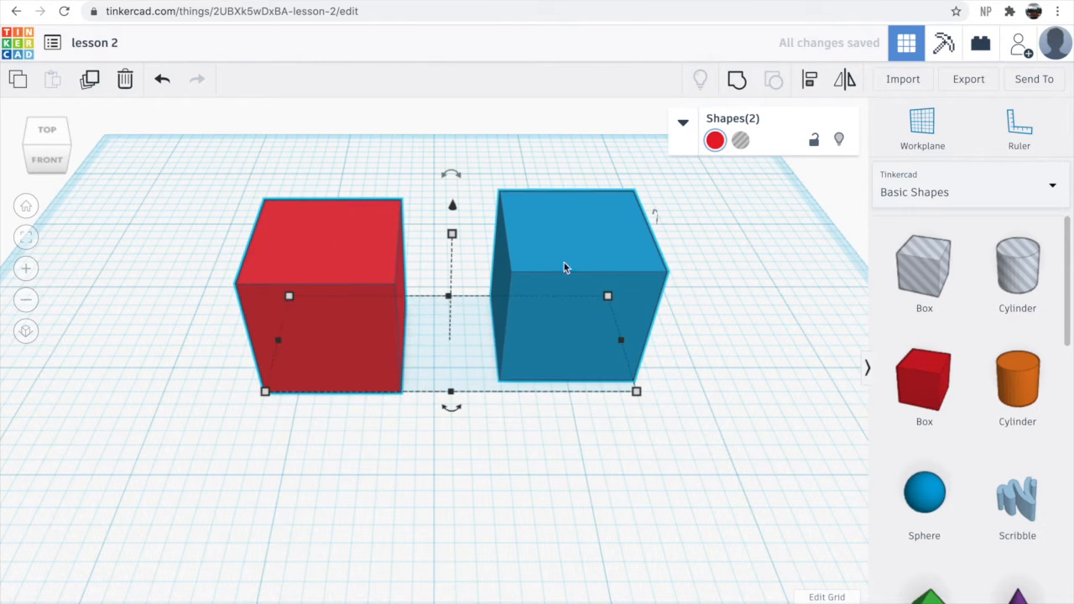
pyautogui.click(746, 312)
pyautogui.moveTo(628, 290); pyautogui.dragTo(576, 237)
pyautogui.click(730, 228)
pyautogui.moveTo(236, 159); pyautogui.dragTo(713, 444)
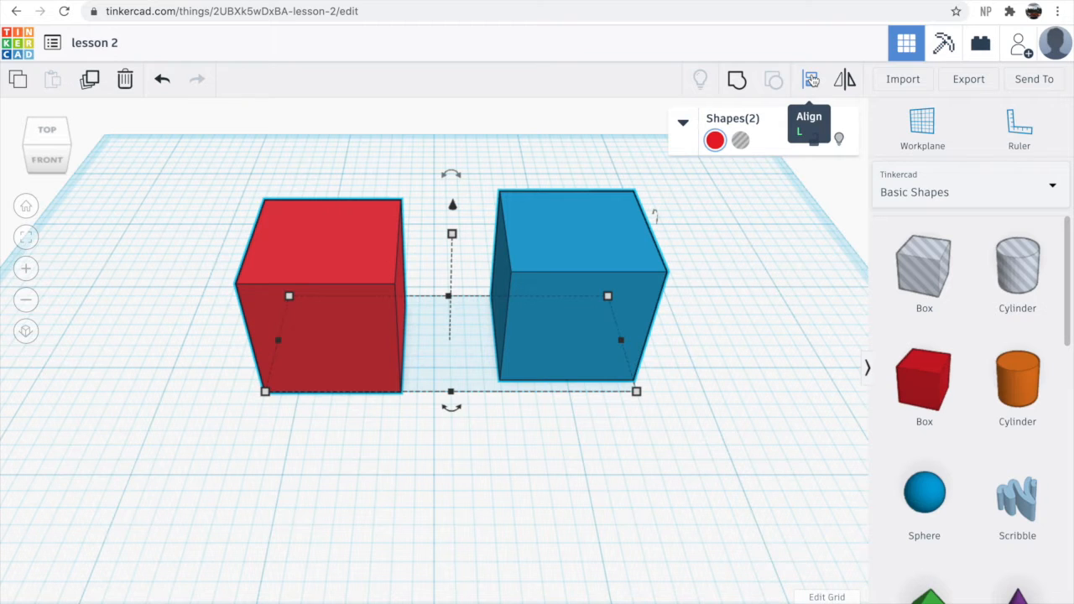
pyautogui.click(812, 79)
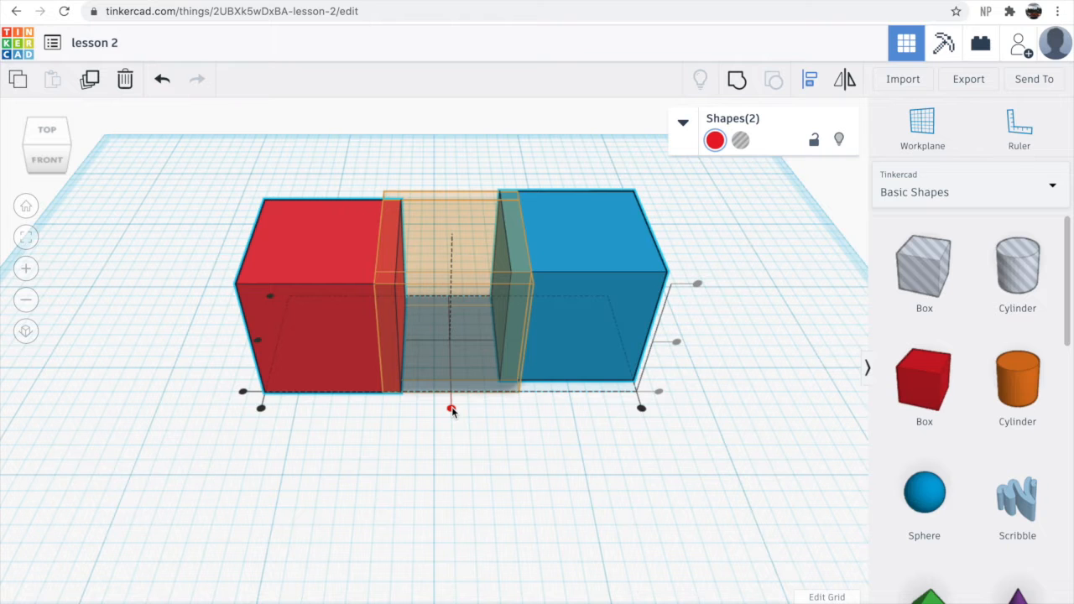
pyautogui.click(452, 409)
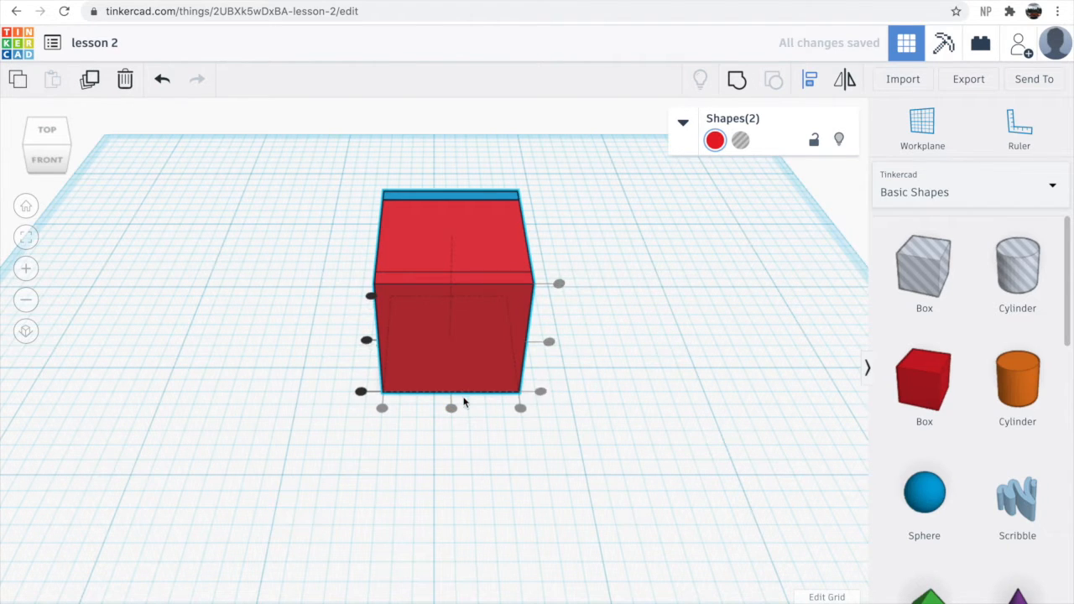
pyautogui.hotkey('ctrl', 'z')
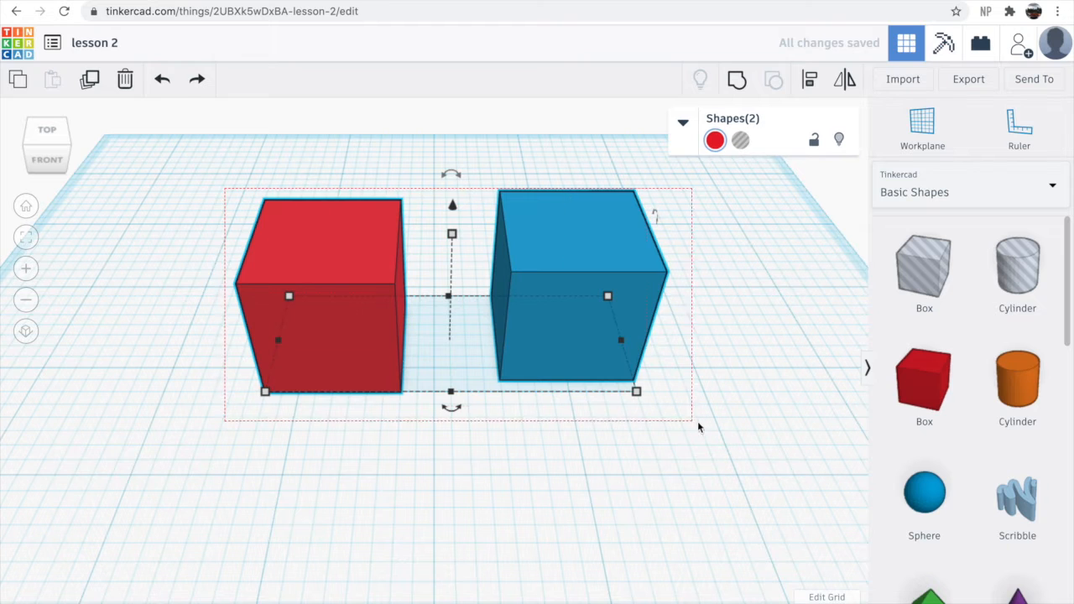
# - Align both boxes to the right edge and then to one side, and undo the alignment
pyautogui.moveTo(641, 408); pyautogui.dragTo(641, 410)
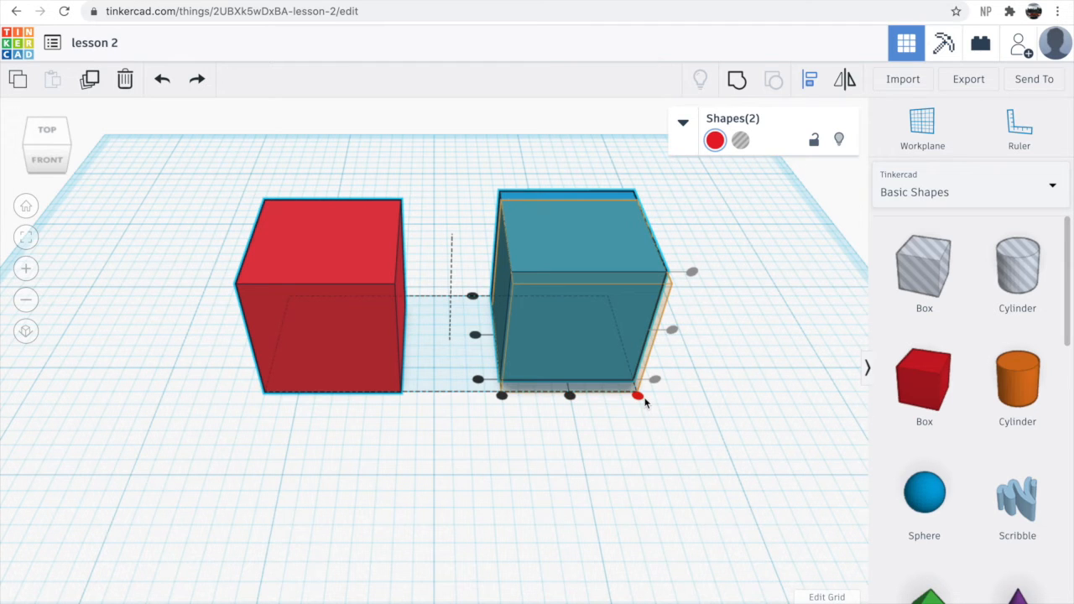
pyautogui.click(637, 396)
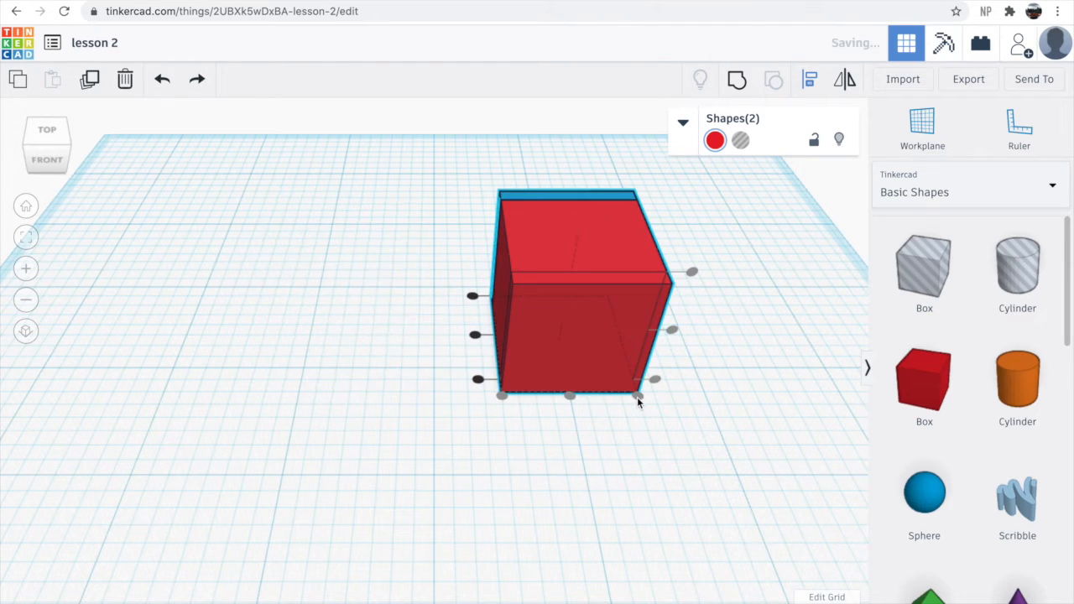
pyautogui.click(477, 379)
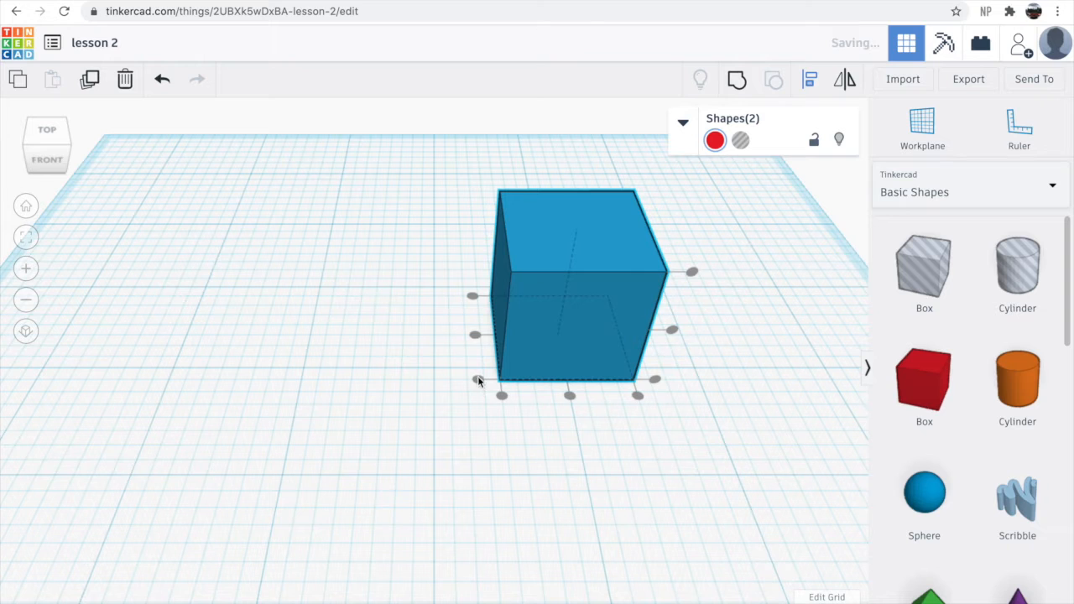
pyautogui.hotkey('ctrl', 'z')
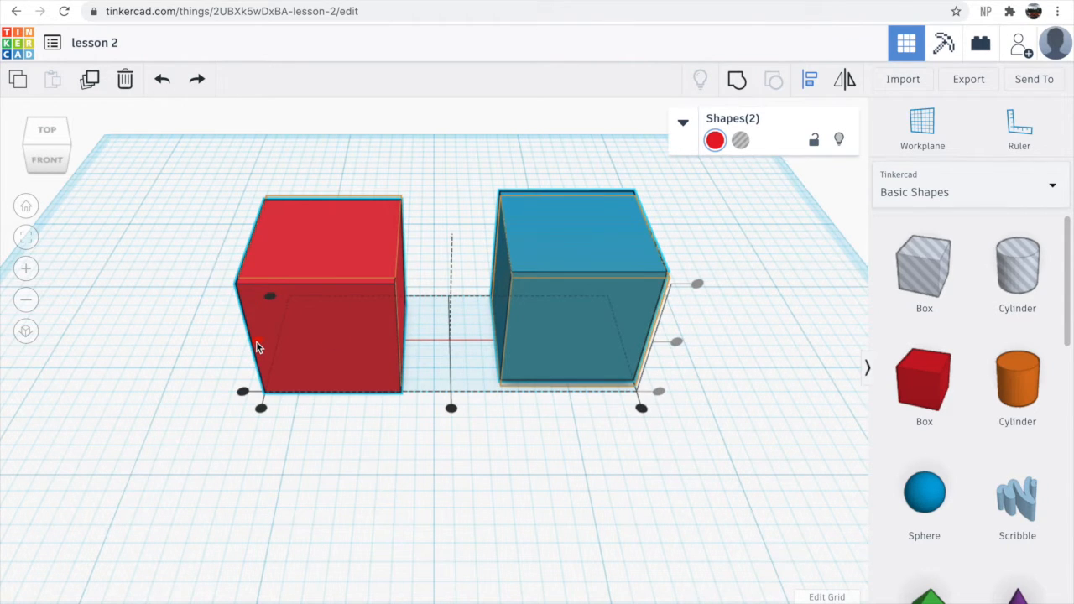
# - Examine the two boxes from the right and left views
pyautogui.click(256, 343)
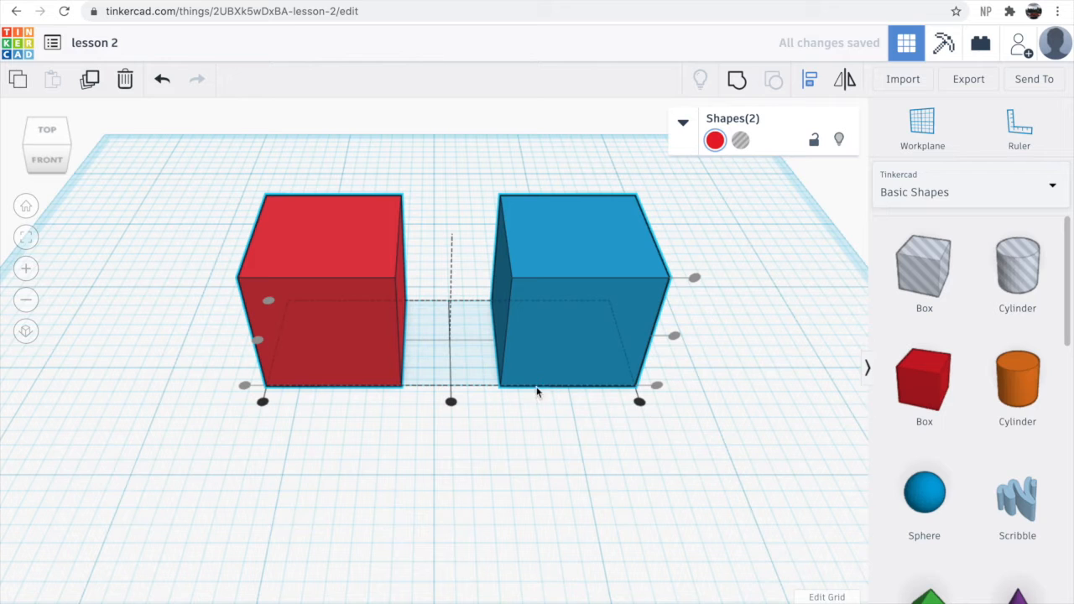
pyautogui.click(522, 476)
pyautogui.moveTo(585, 455); pyautogui.dragTo(317, 392, button='right')
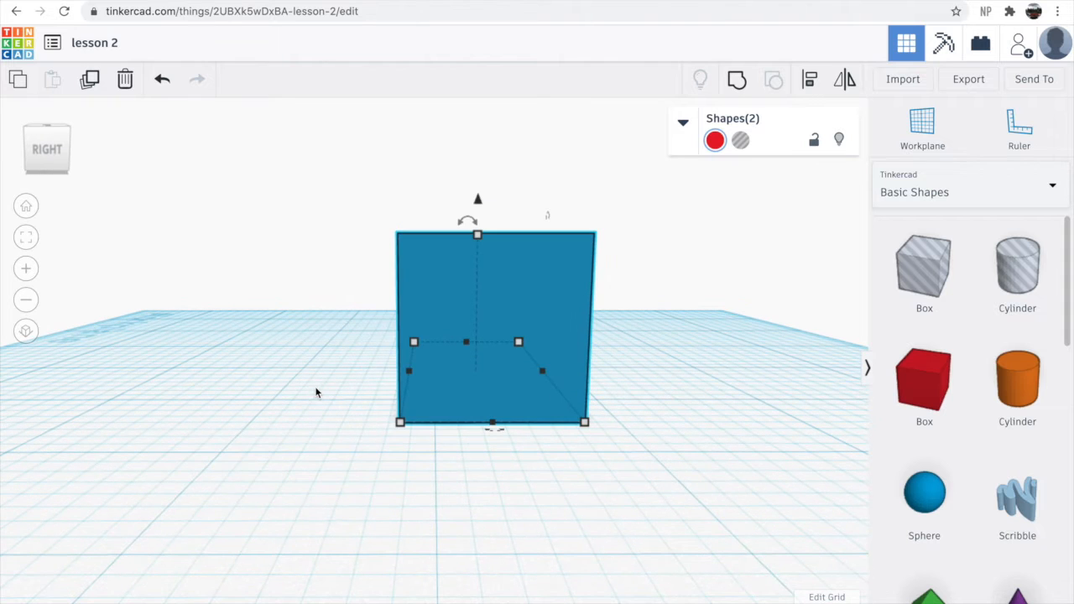
pyautogui.click(49, 152)
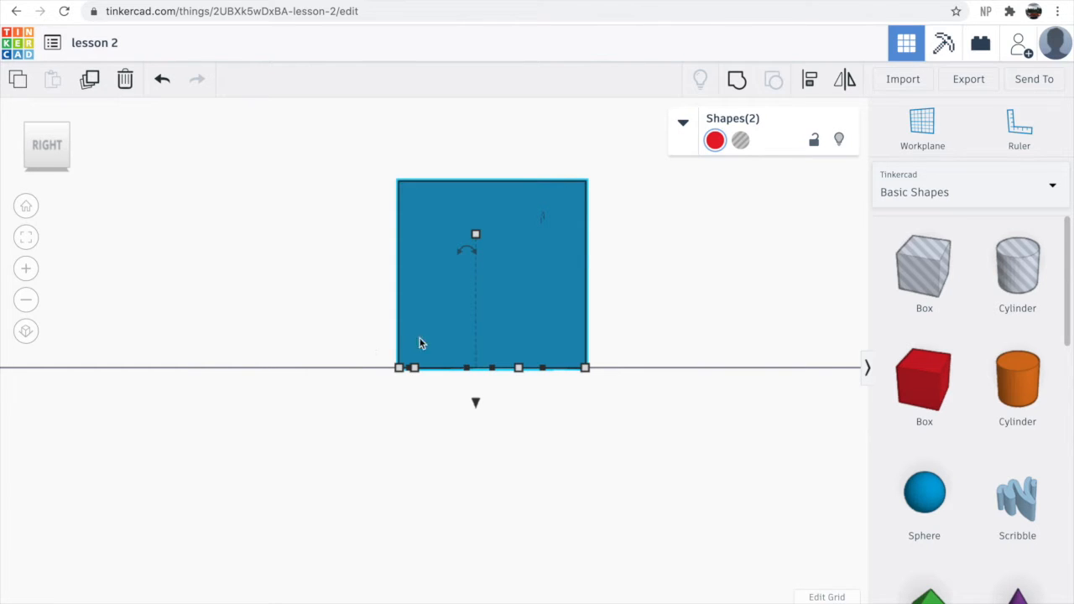
pyautogui.moveTo(367, 501); pyautogui.dragTo(796, 503, button='right')
pyautogui.click(46, 147)
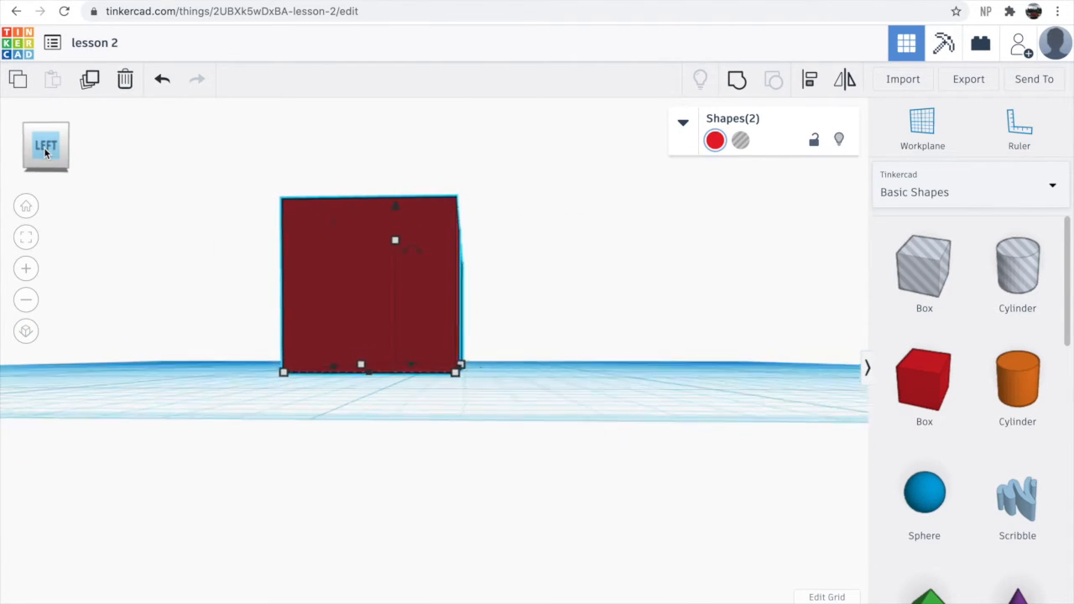
pyautogui.moveTo(656, 398); pyautogui.dragTo(383, 505, button='right')
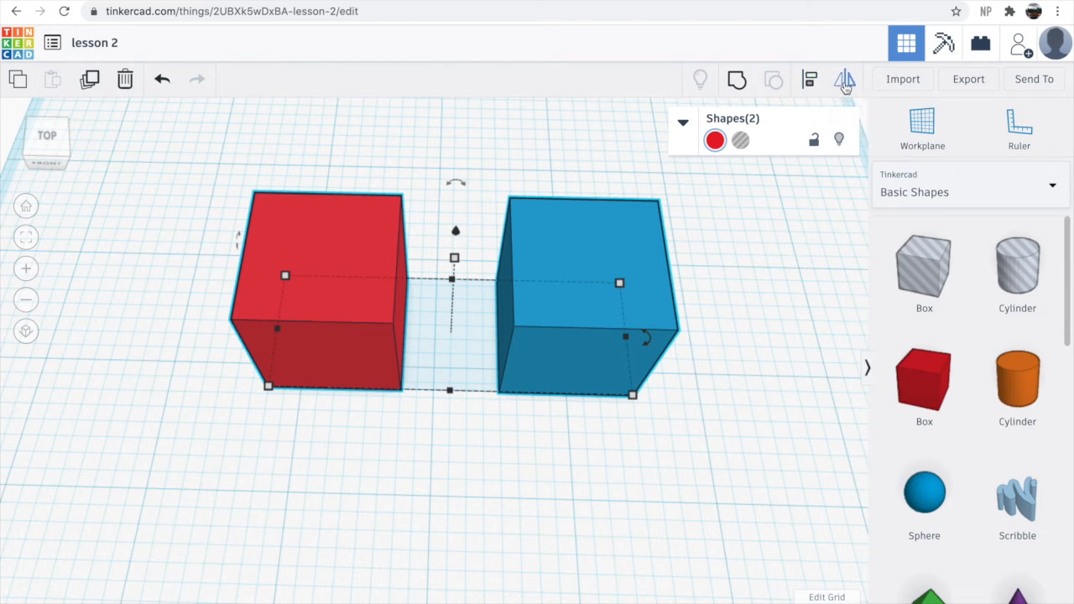
# - Mirror both selected boxes front-to-back and then left-to-right
pyautogui.click(845, 84)
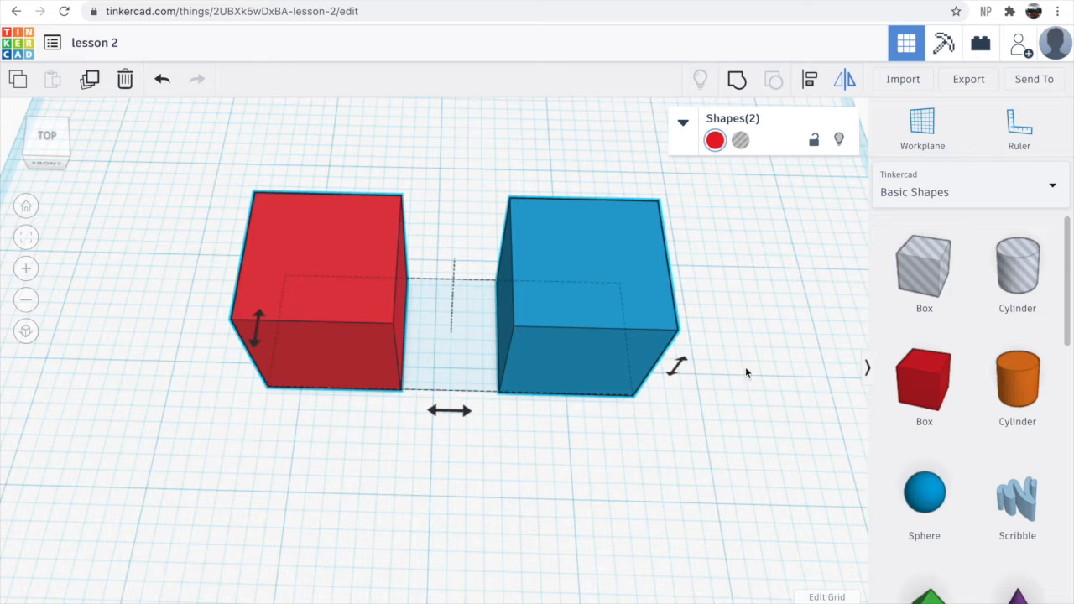
pyautogui.click(682, 371)
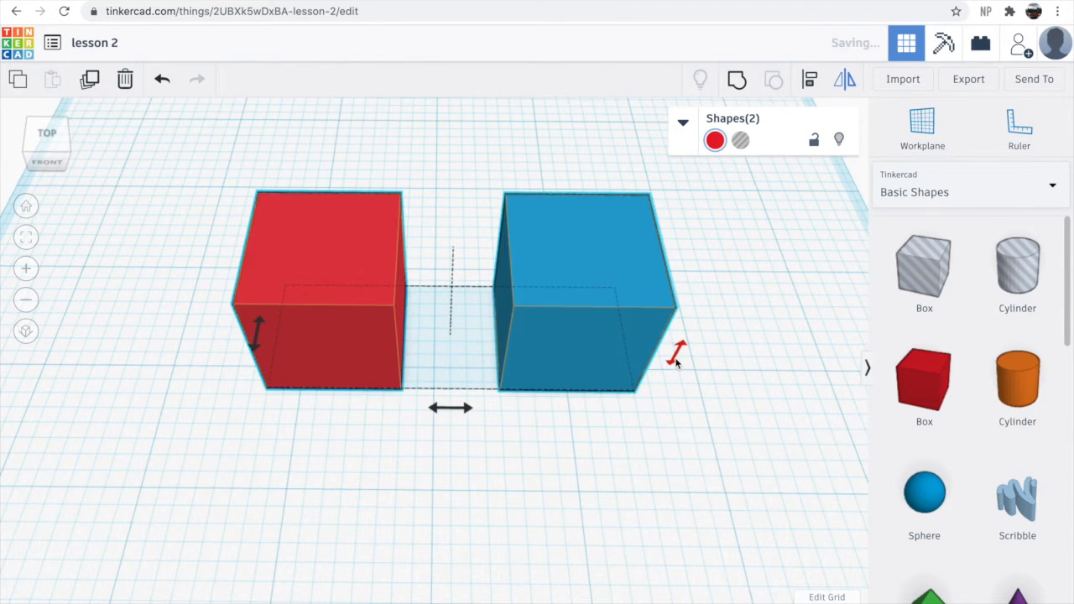
pyautogui.click(464, 409)
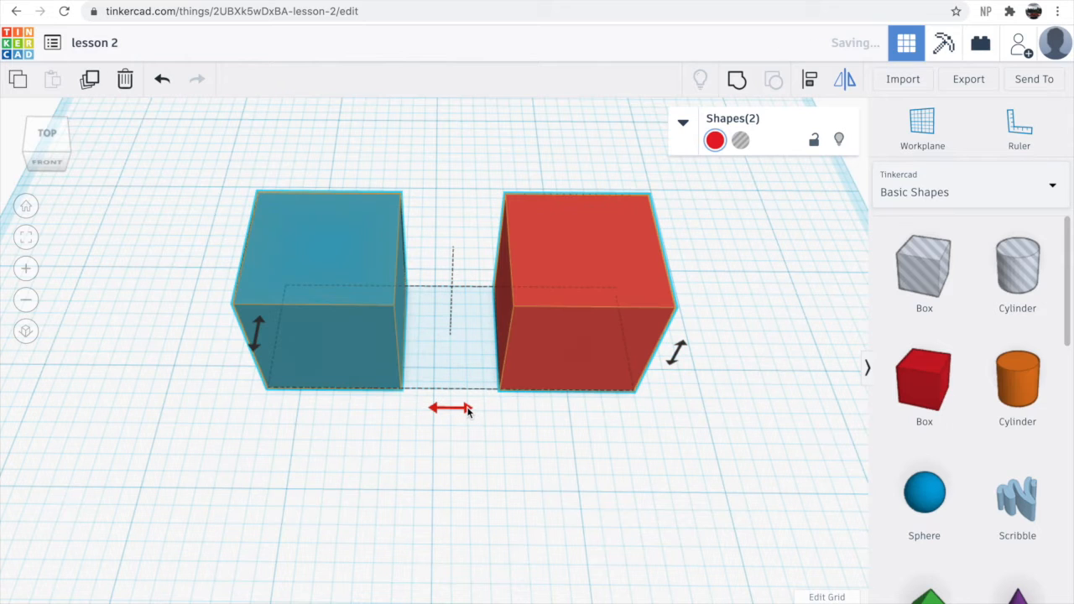
# - Mirror both selected boxes front-to-back once more and clear the selection
pyautogui.click(256, 336)
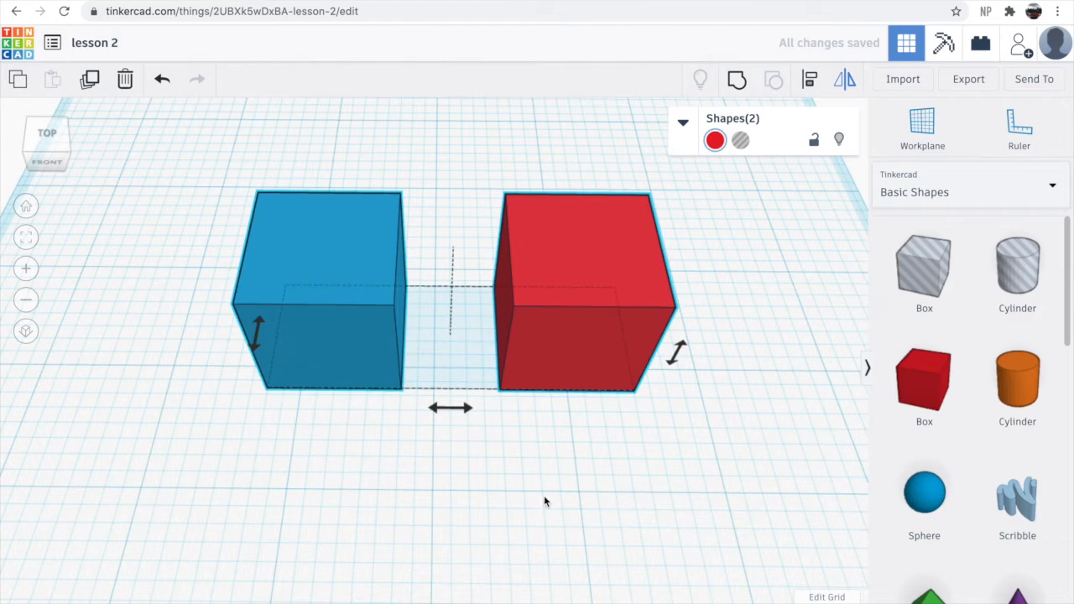
pyautogui.click(648, 519)
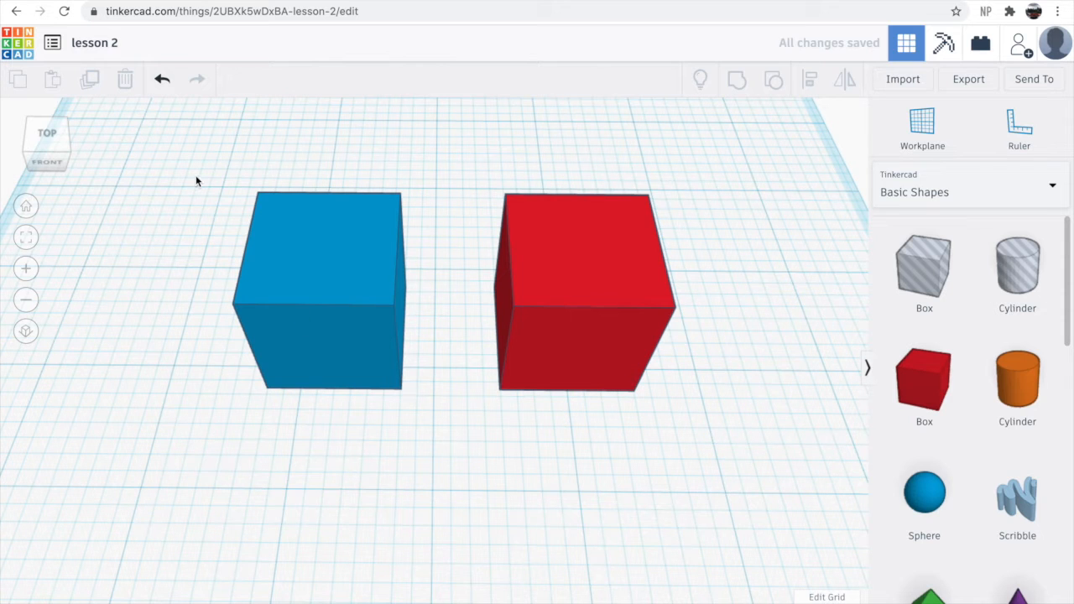
# - Move the red box forward so its back-left corner meets the blue box's front-right corner
pyautogui.moveTo(592, 344); pyautogui.dragTo(470, 418)
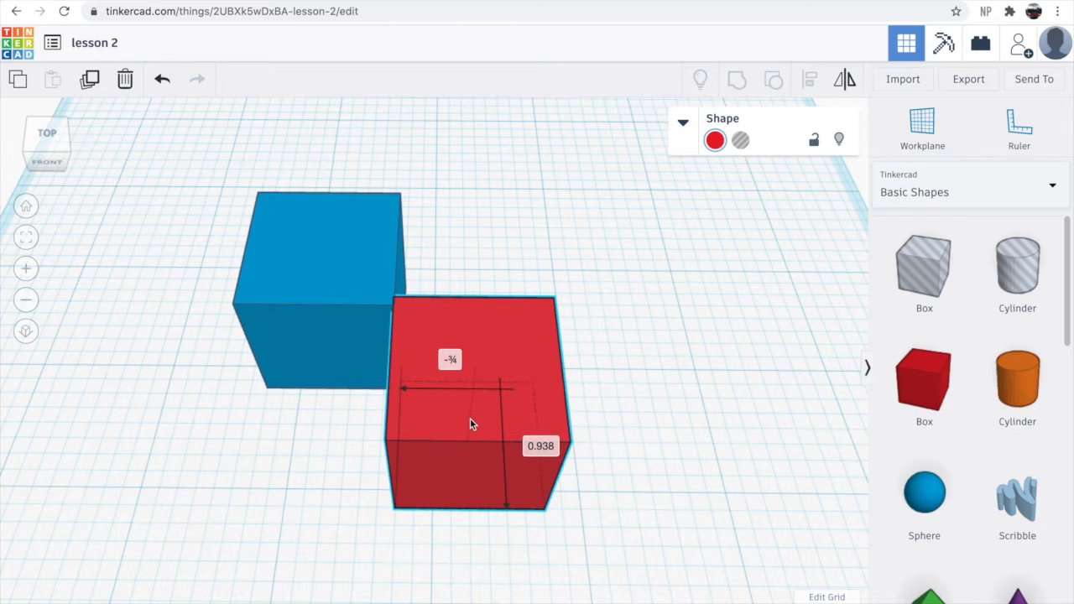
pyautogui.moveTo(511, 324); pyautogui.dragTo(512, 339)
pyautogui.moveTo(635, 328); pyautogui.dragTo(686, 358, button='right')
pyautogui.click(664, 297)
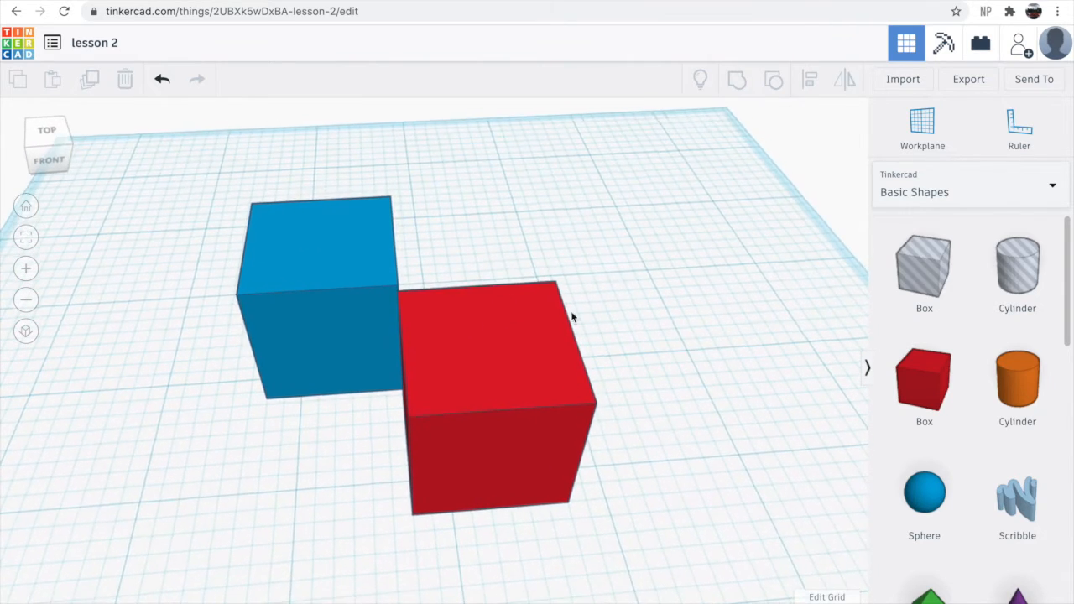
# - Select both boxes and mirror them left-to-right and front-to-back several times, returning to the original arrangement
pyautogui.moveTo(152, 202); pyautogui.dragTo(748, 504)
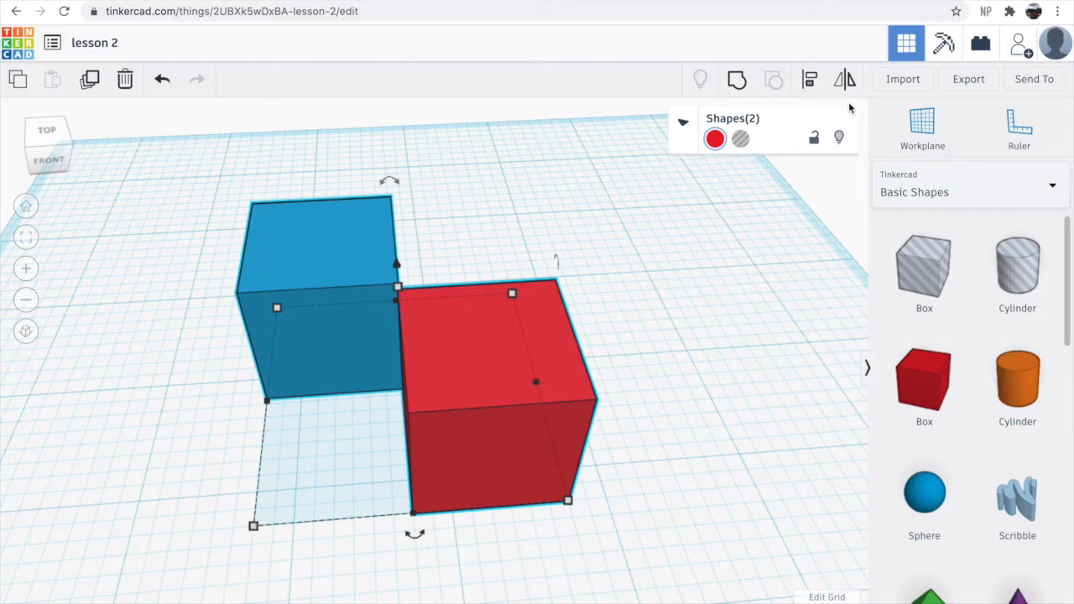
pyautogui.click(424, 533)
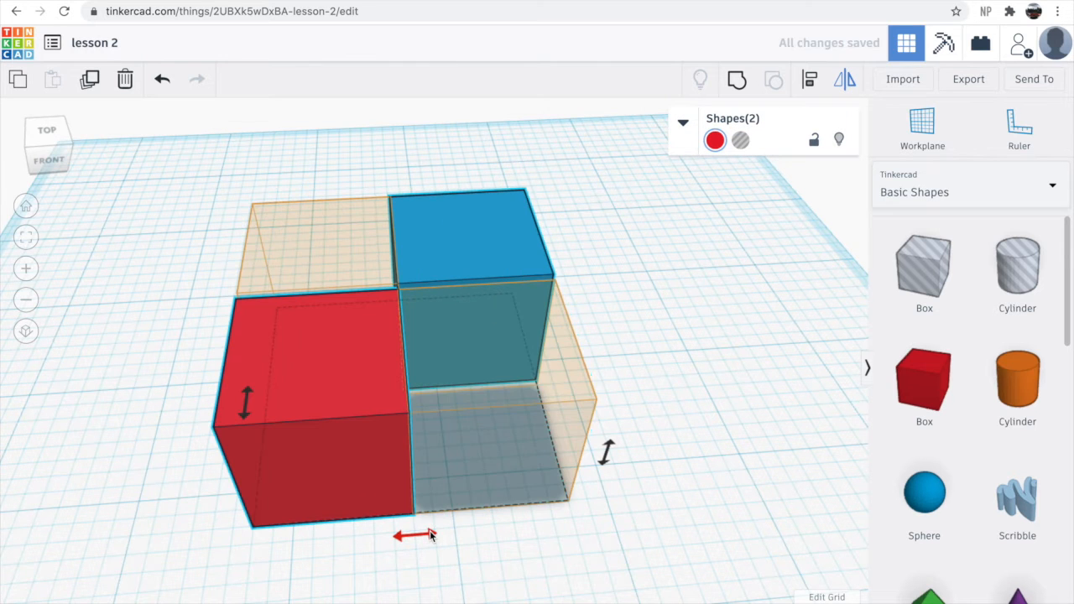
pyautogui.scroll(-5, 395, 516)
pyautogui.click(363, 387)
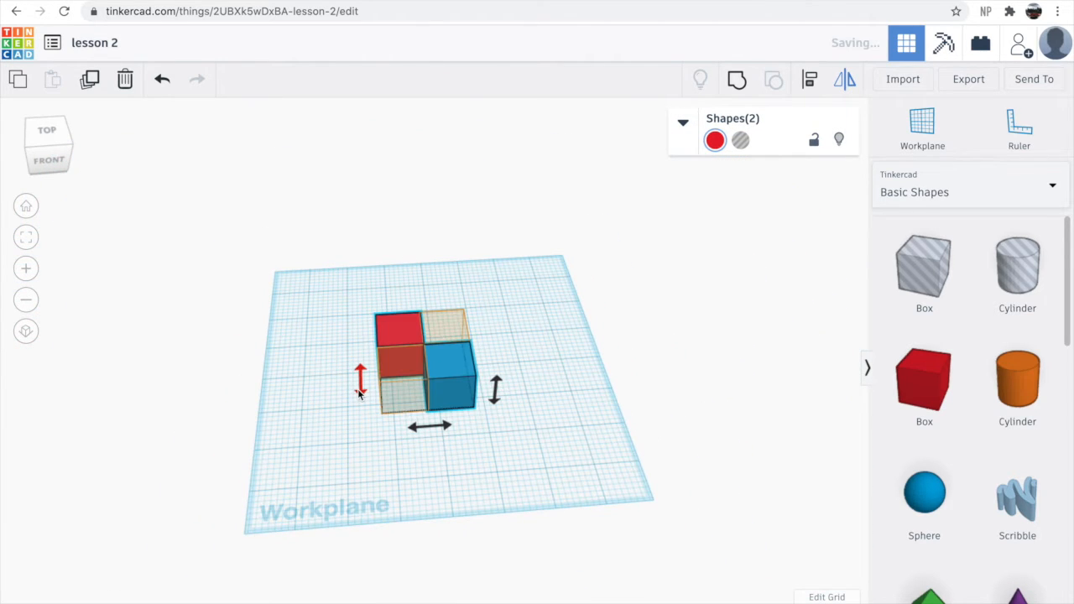
pyautogui.click(496, 390)
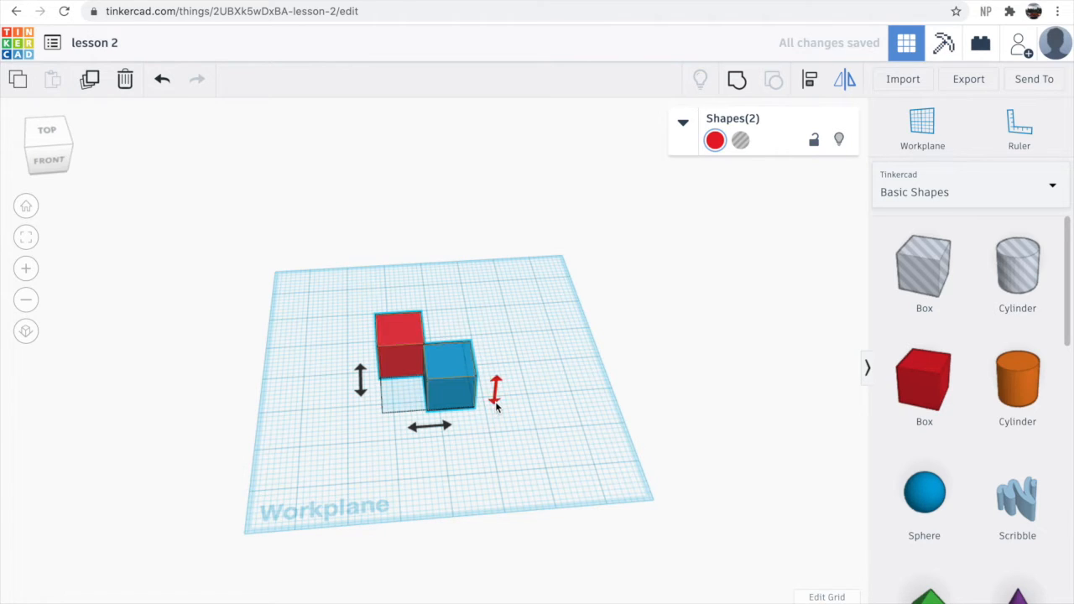
pyautogui.scroll(2, 495, 401)
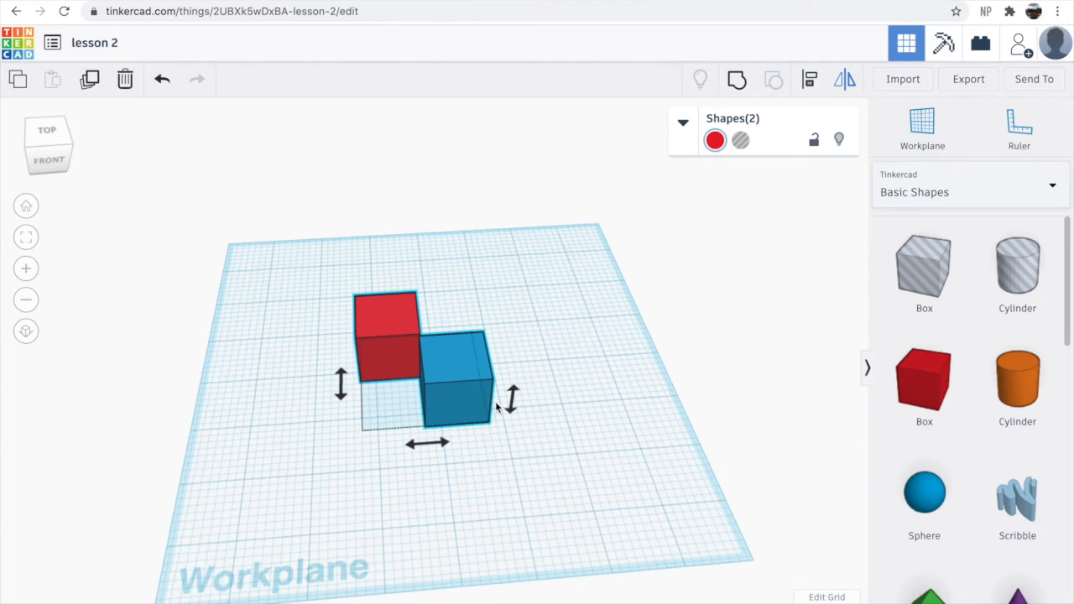
pyautogui.click(427, 443)
pyautogui.click(340, 384)
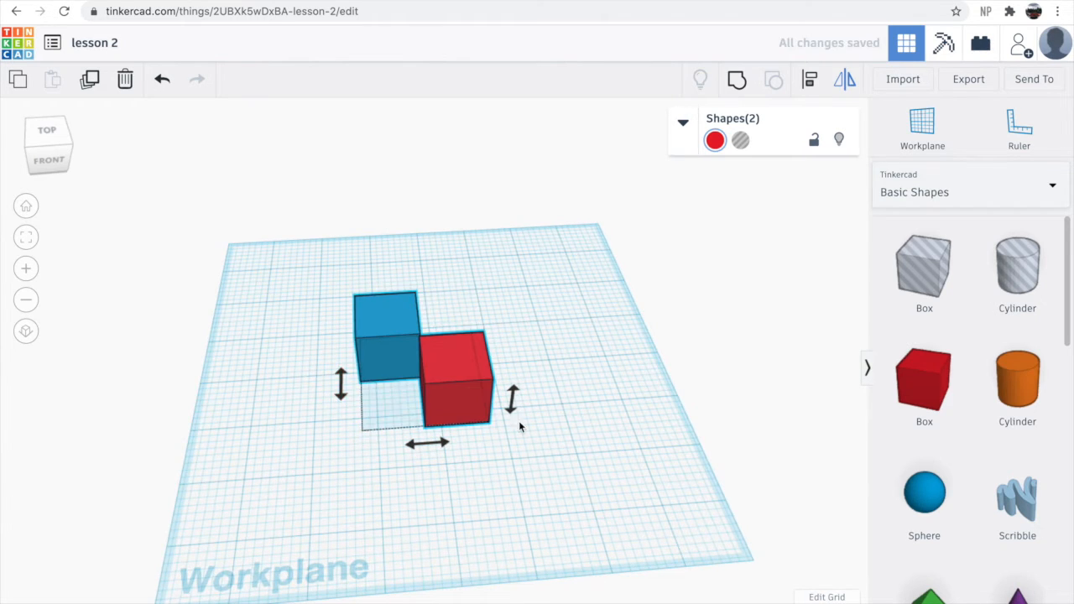
pyautogui.click(606, 419)
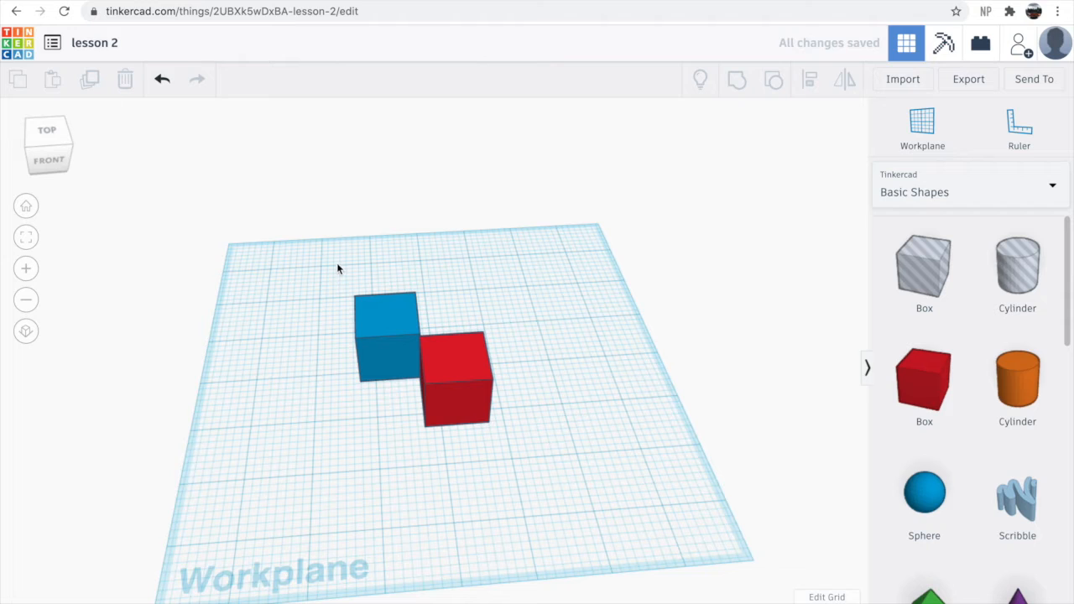
# - Delete both boxes and undo the deletion
pyautogui.moveTo(318, 266); pyautogui.dragTo(582, 487)
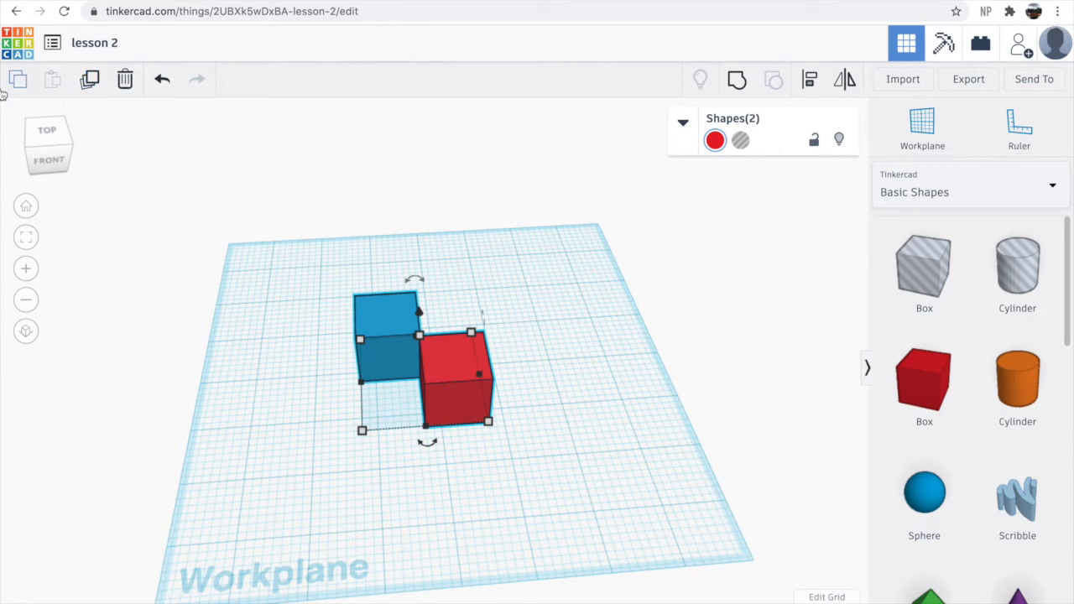
pyautogui.click(125, 81)
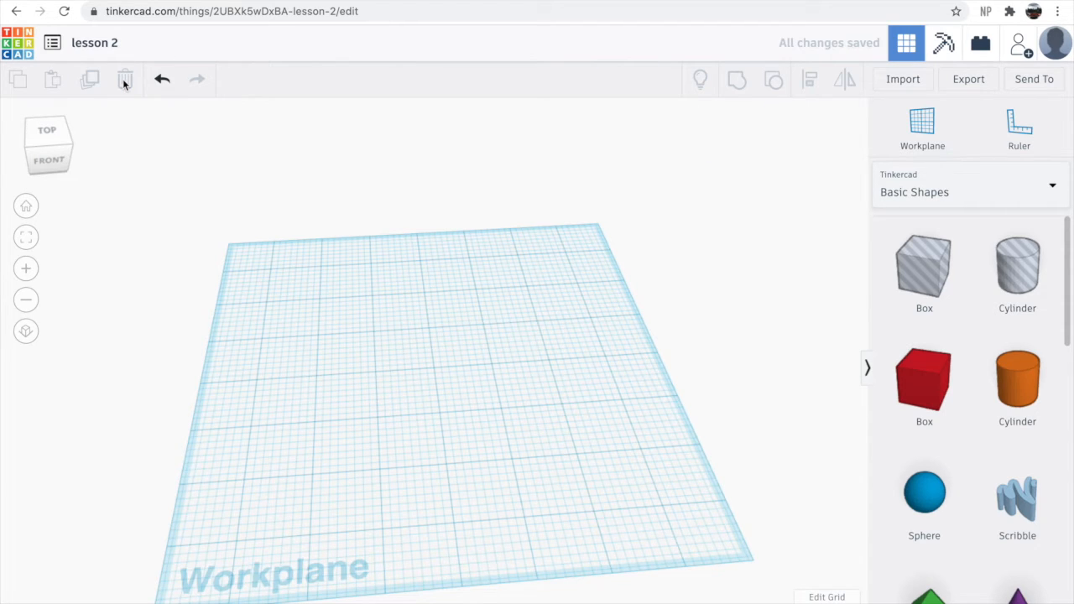
pyautogui.hotkey('ctrl', 'z')
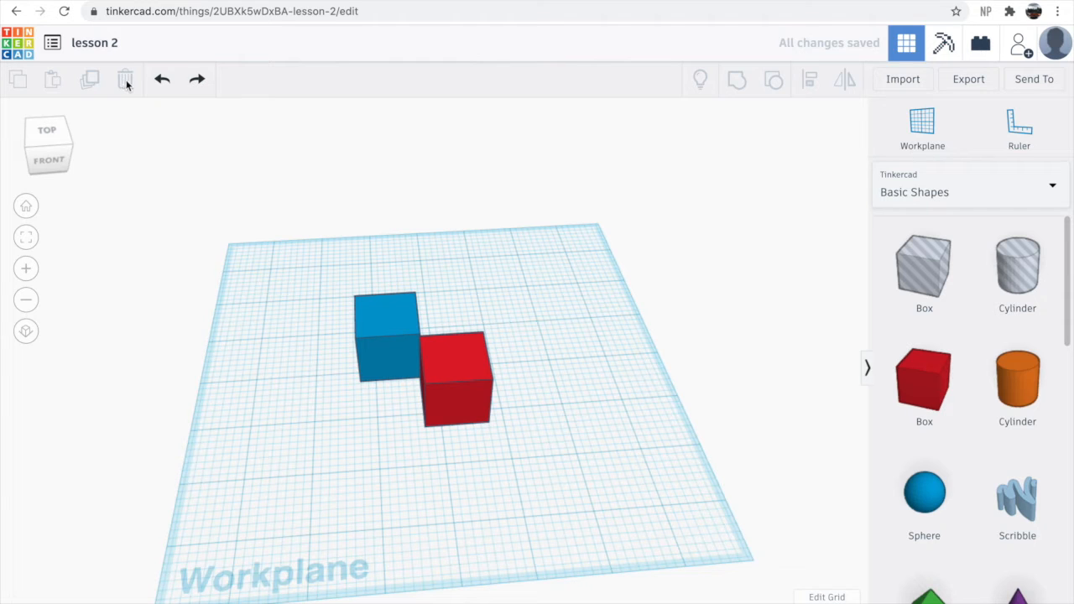
# - Duplicate both boxes and move the copied pair behind and to the right of the originals
pyautogui.moveTo(328, 240); pyautogui.dragTo(595, 422)
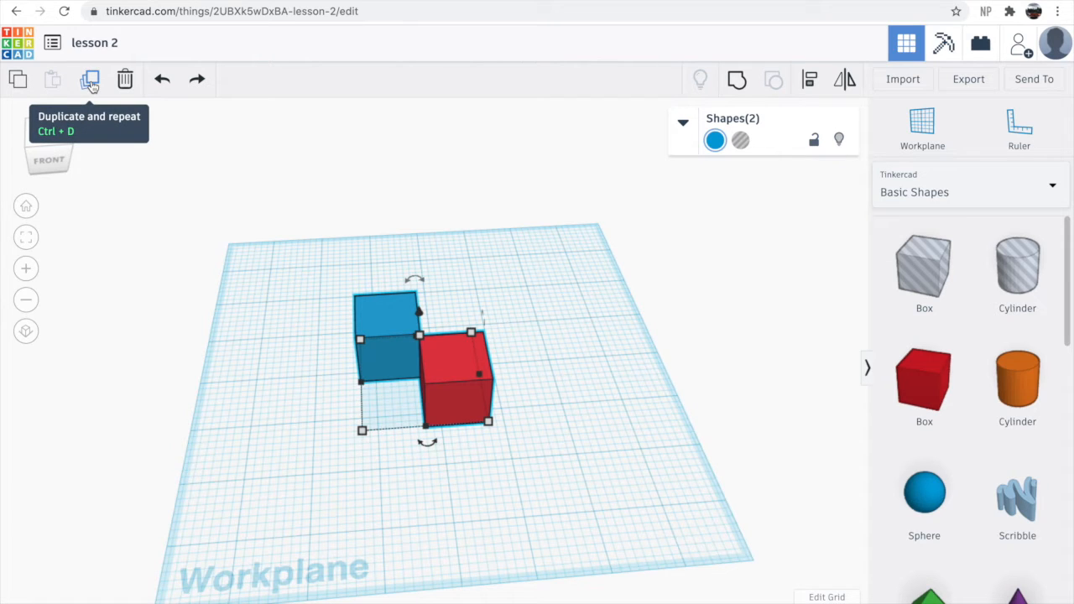
pyautogui.click(90, 80)
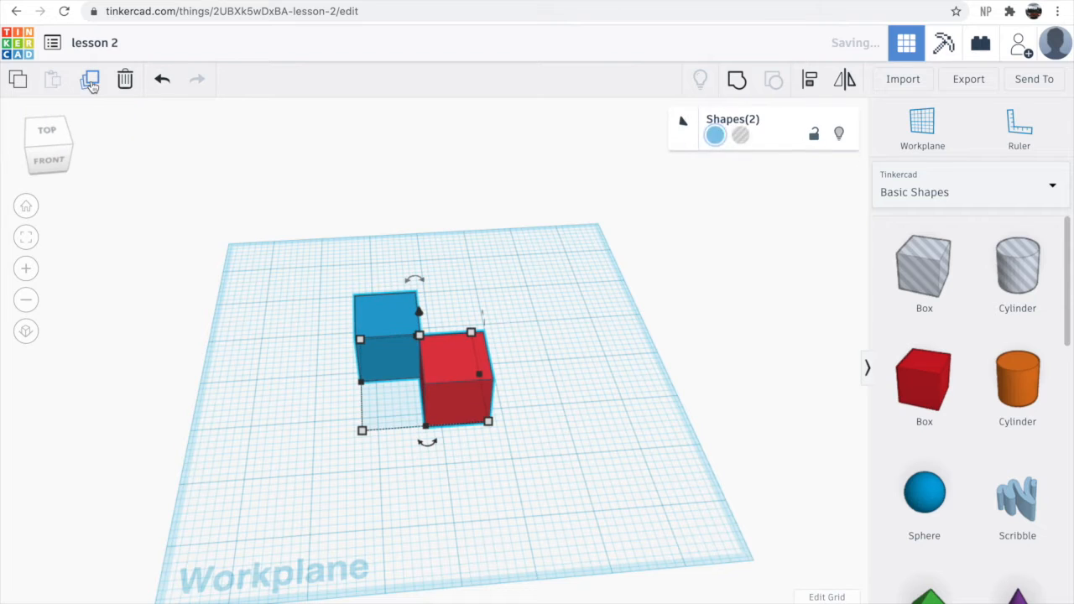
pyautogui.moveTo(494, 366); pyautogui.dragTo(589, 323)
pyautogui.moveTo(451, 477); pyautogui.dragTo(491, 456, button='right')
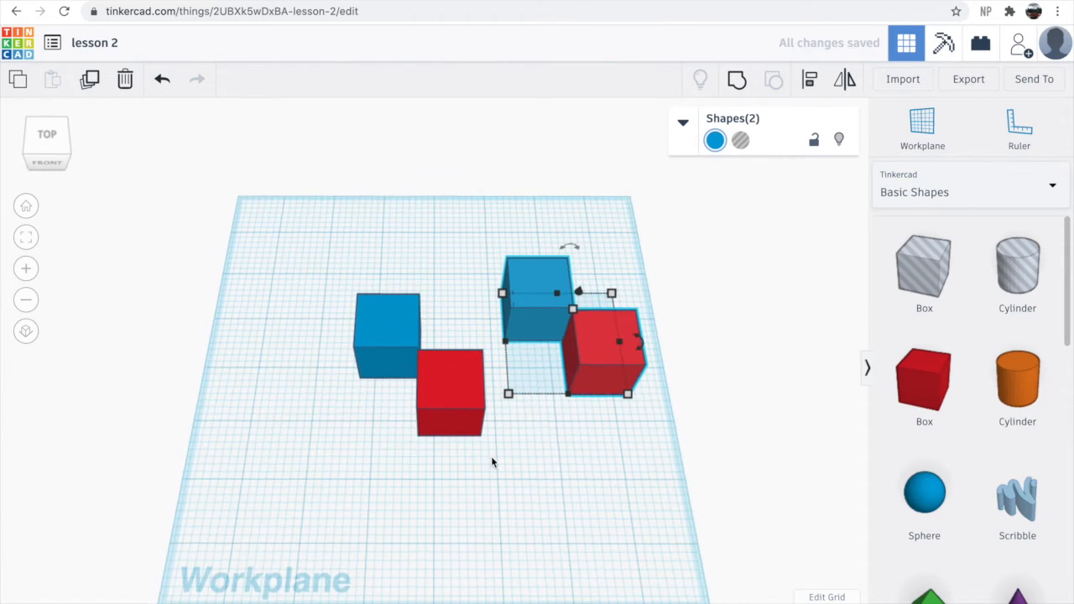
pyautogui.moveTo(599, 351); pyautogui.dragTo(544, 303)
pyautogui.click(194, 252)
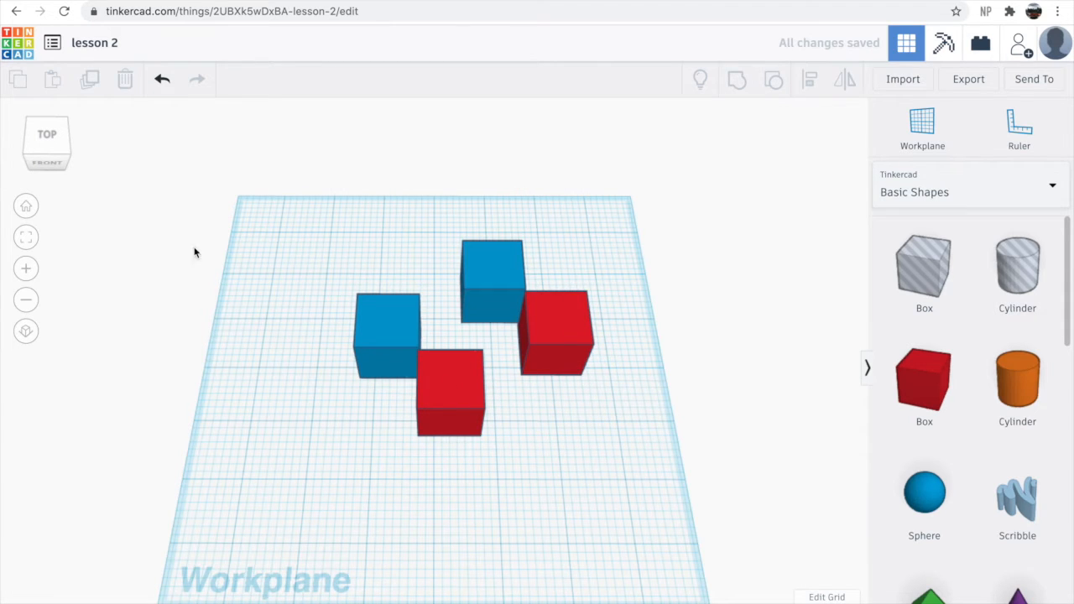
# - Copy and paste the left blue box, placing the copy in front of the right-hand pair
pyautogui.moveTo(344, 228); pyautogui.dragTo(520, 466)
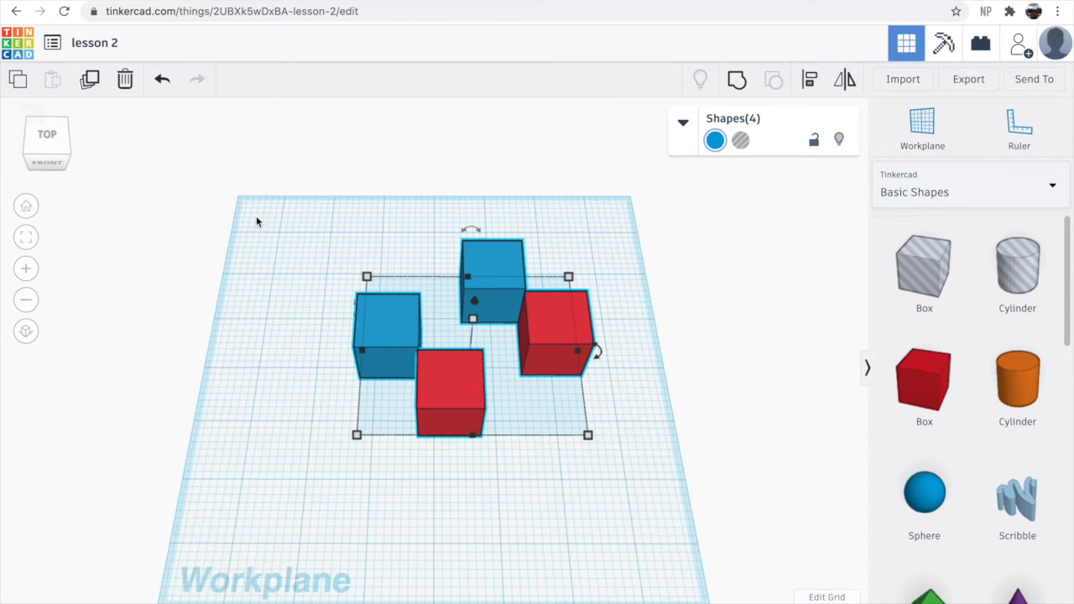
pyautogui.moveTo(323, 275); pyautogui.dragTo(398, 365)
pyautogui.hotkey('ctrl', 'c')
pyautogui.hotkey('ctrl', 'v')
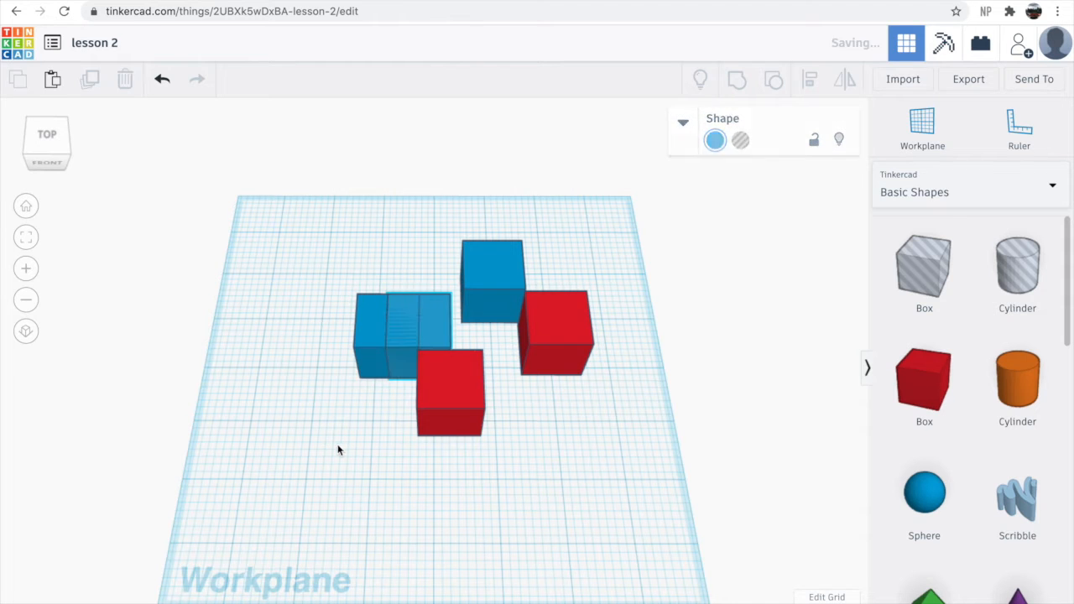
pyautogui.moveTo(416, 340); pyautogui.dragTo(540, 419)
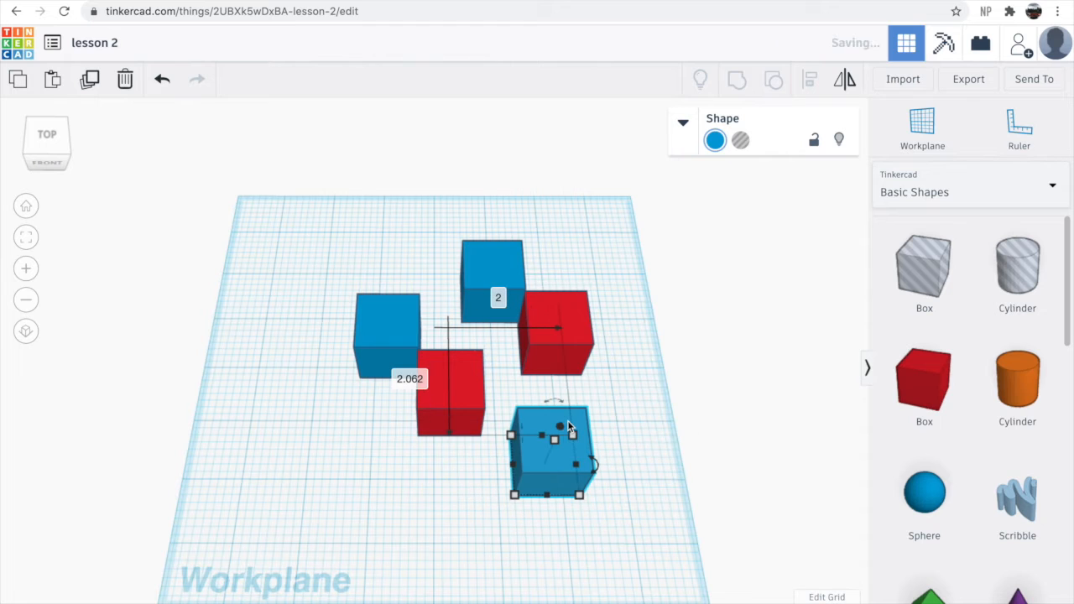
pyautogui.click(703, 363)
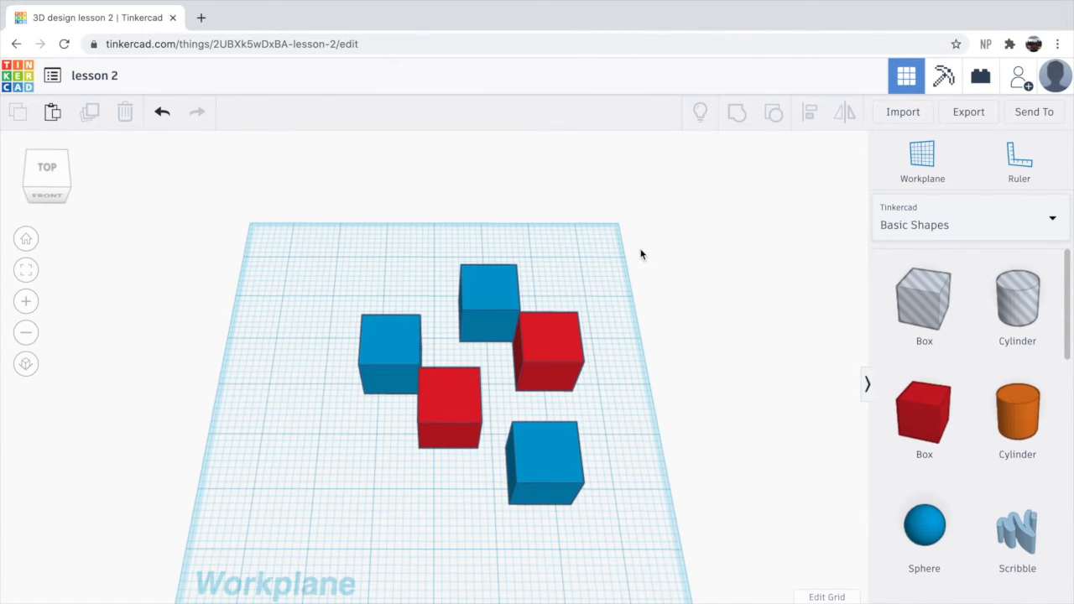
# - Browse the Text and numbers shape library
pyautogui.click(927, 189)
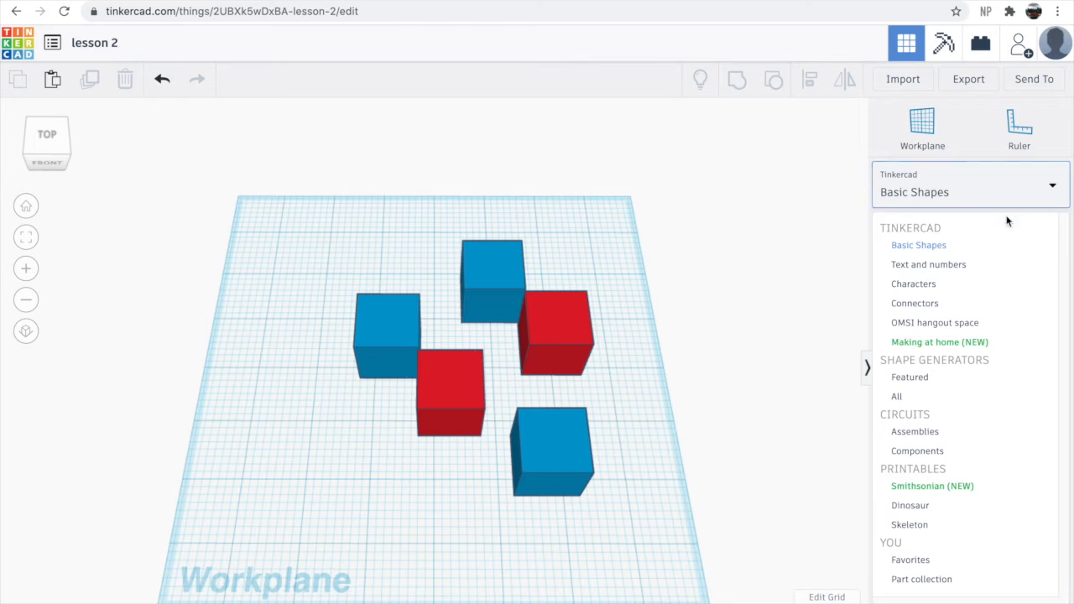
pyautogui.click(960, 267)
pyautogui.scroll(-10, 967, 415)
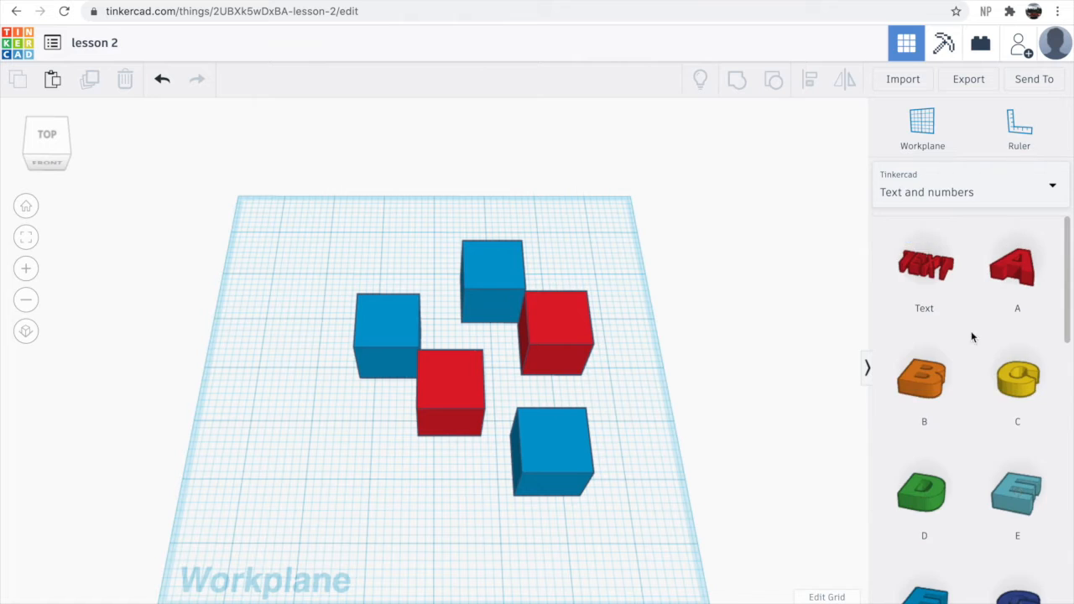
pyautogui.scroll(10, 969, 415)
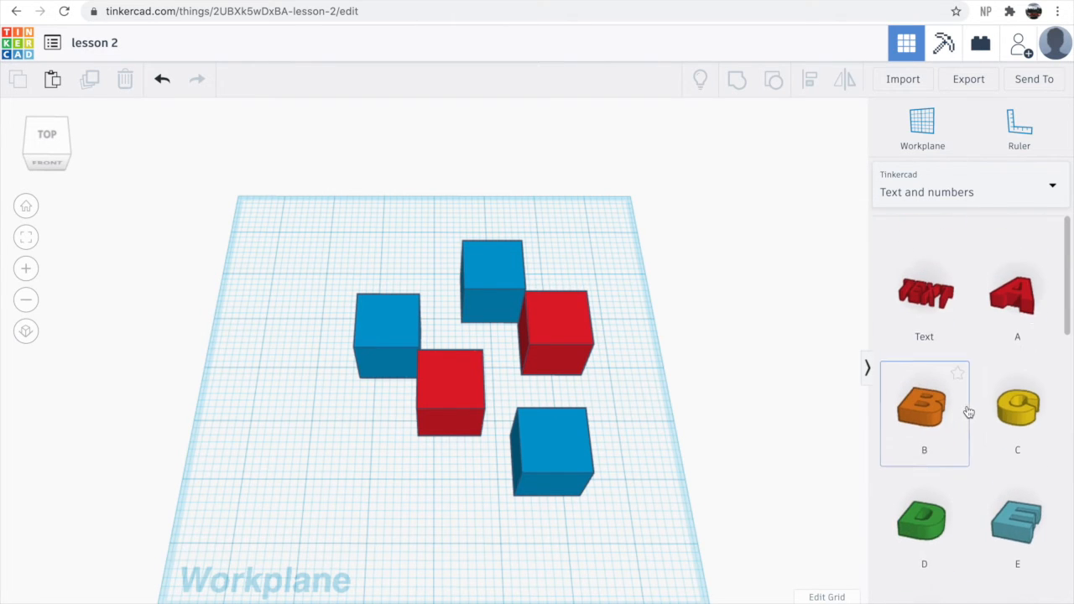
# - Browse the Connectors and Characters shape libraries
pyautogui.click(968, 182)
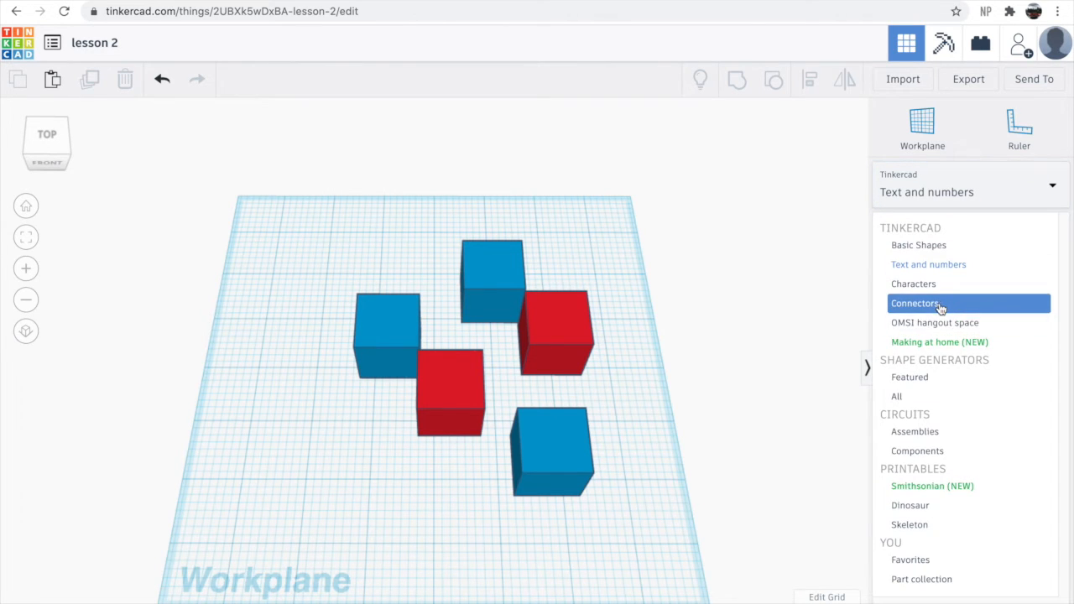
pyautogui.click(939, 304)
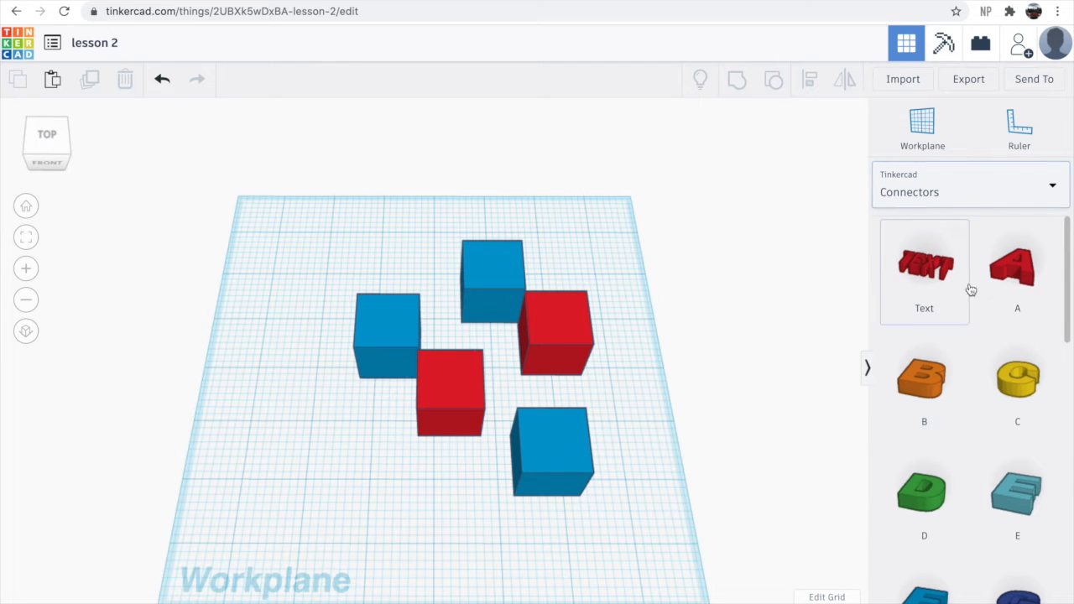
pyautogui.click(997, 191)
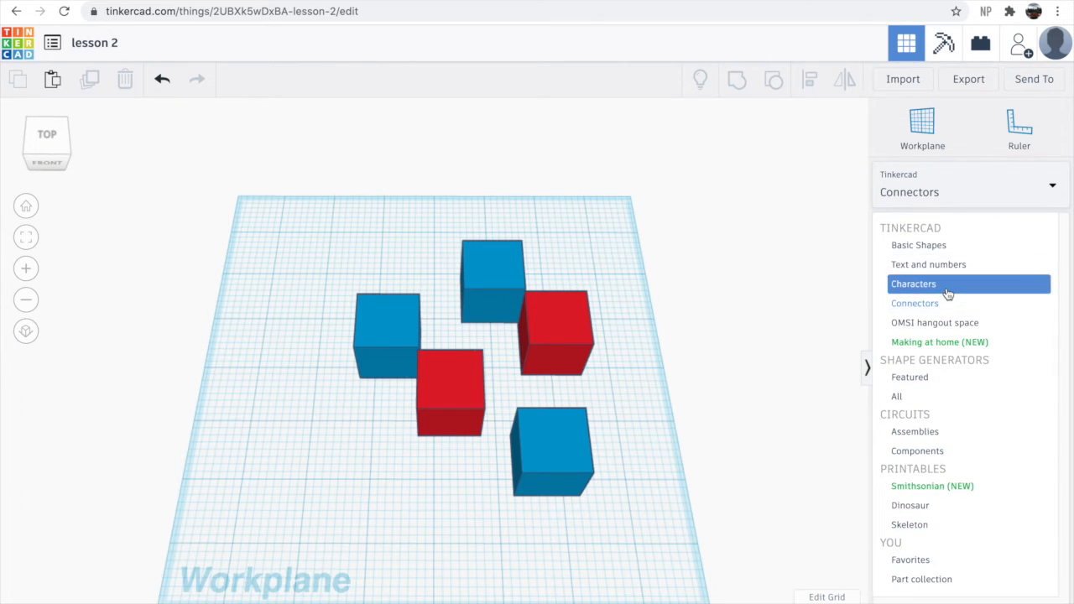
pyautogui.click(948, 287)
pyautogui.click(949, 197)
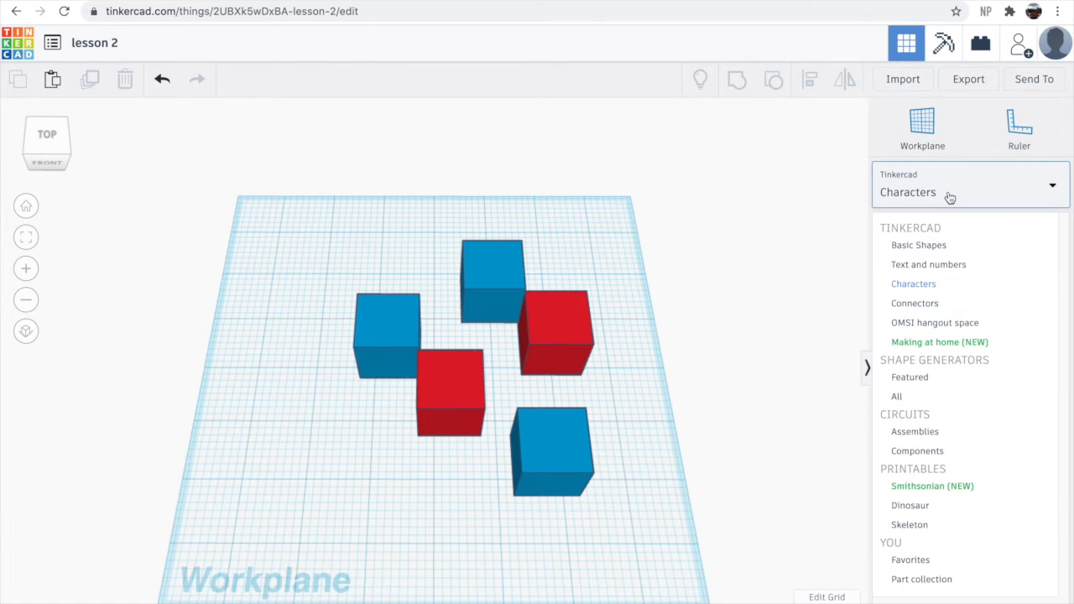
pyautogui.click(942, 285)
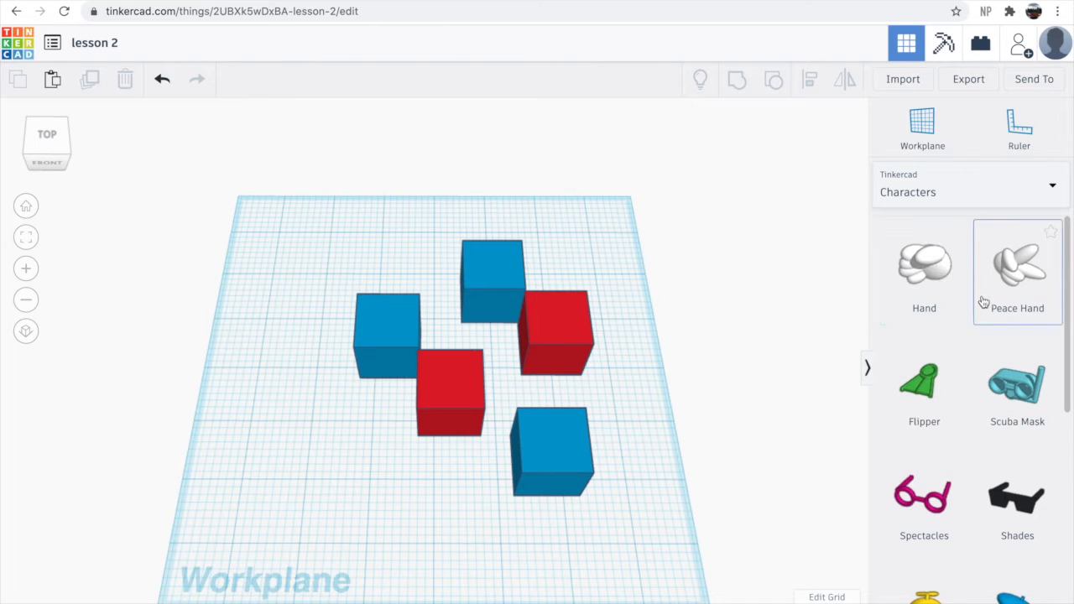
pyautogui.scroll(-10, 955, 360)
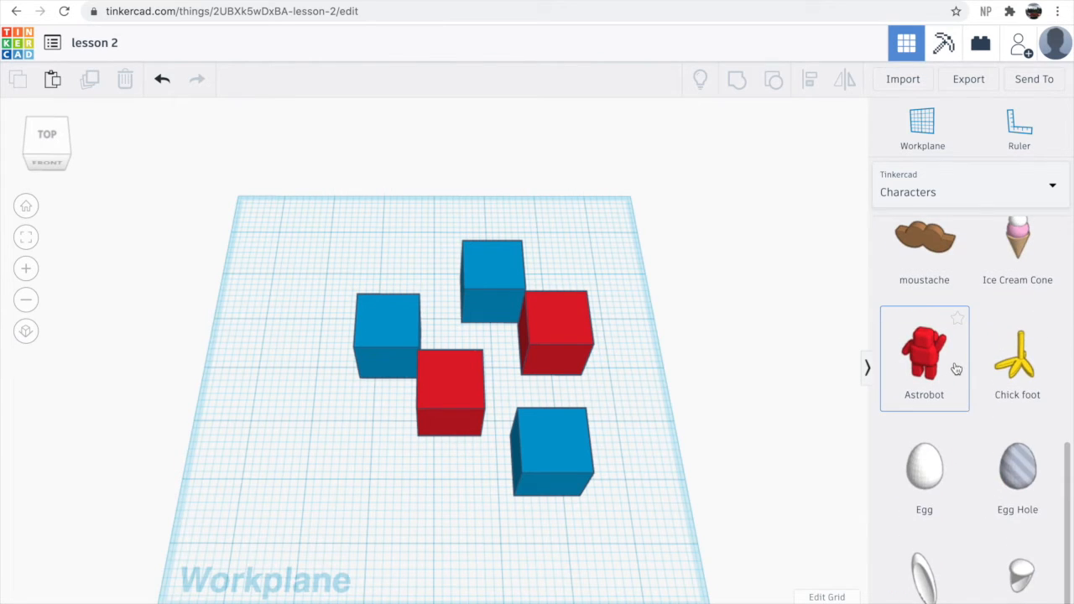
pyautogui.scroll(10, 954, 367)
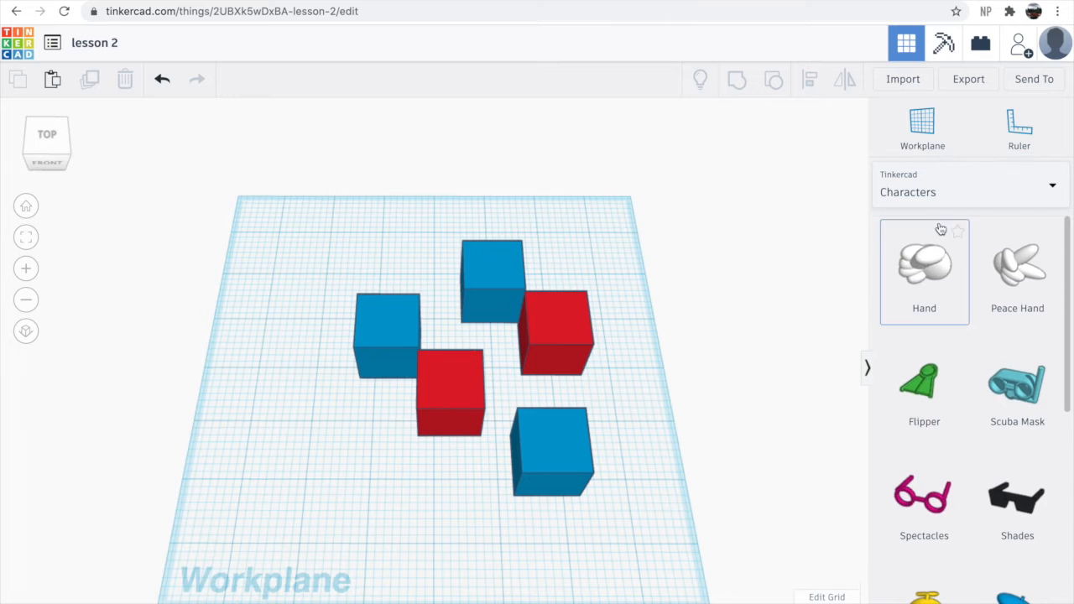
# - Browse the Connectors and OMSI hangout space shape libraries
pyautogui.click(935, 183)
pyautogui.click(939, 312)
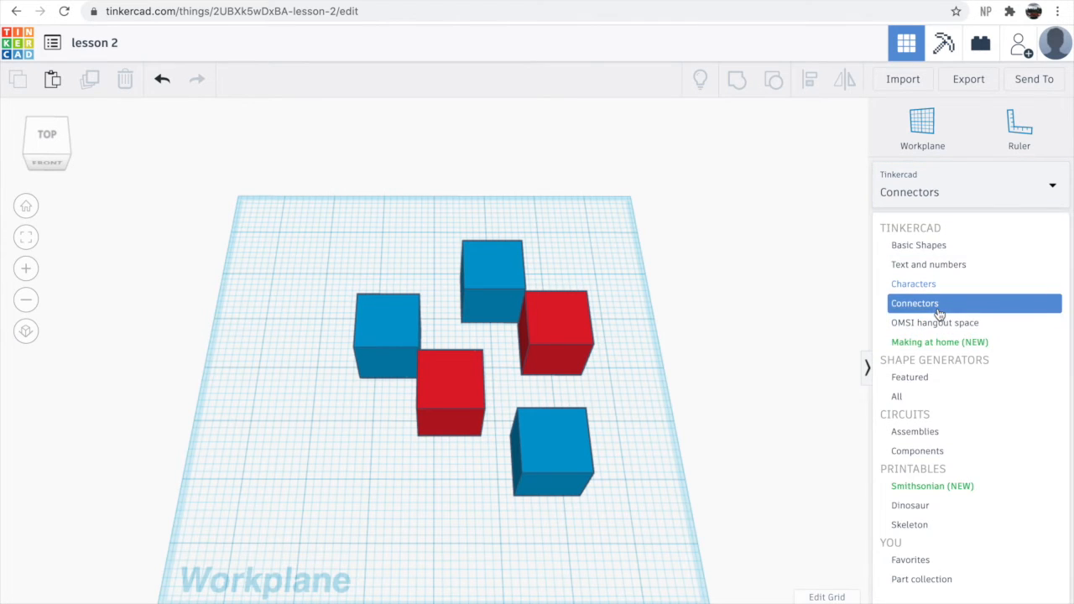
pyautogui.scroll(-4, 940, 302)
pyautogui.scroll(4, 947, 280)
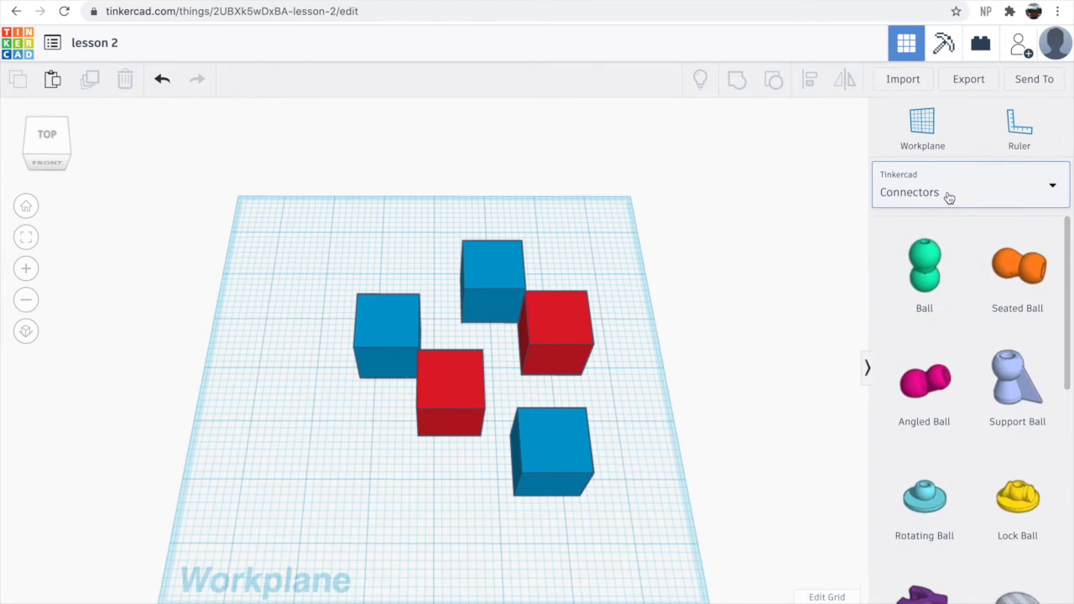
pyautogui.click(950, 191)
pyautogui.click(950, 321)
pyautogui.scroll(-5, 951, 341)
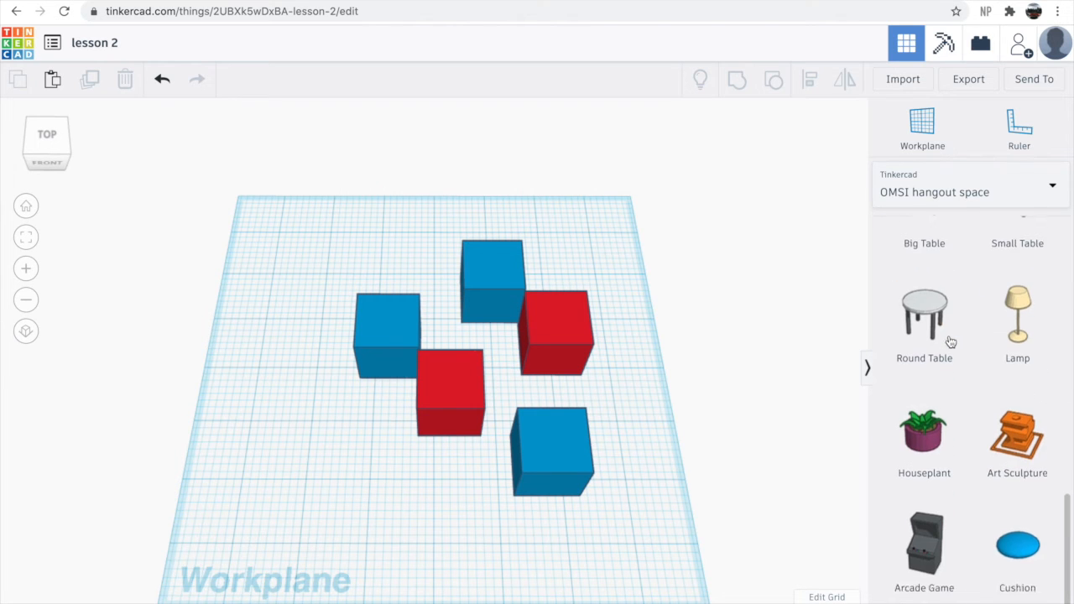
pyautogui.scroll(1, 951, 341)
pyautogui.scroll(4, 961, 365)
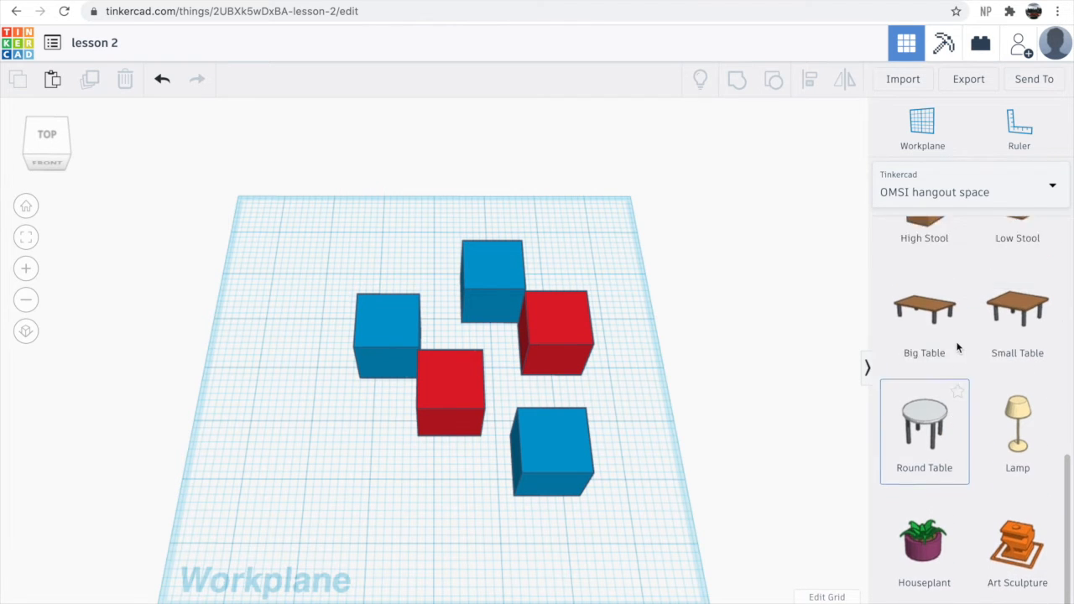
pyautogui.click(1009, 192)
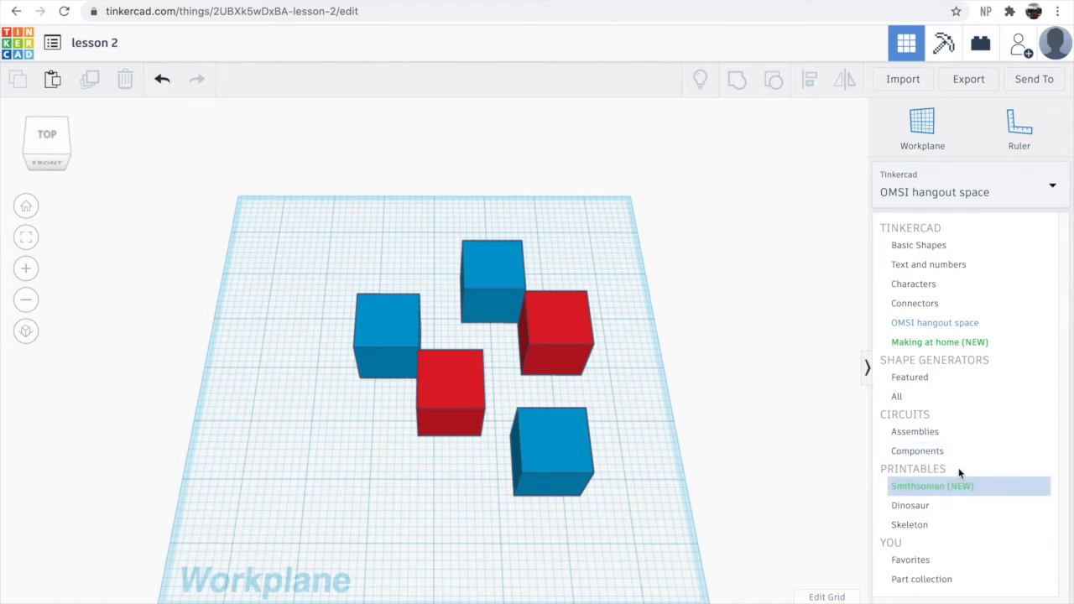
pyautogui.click(793, 332)
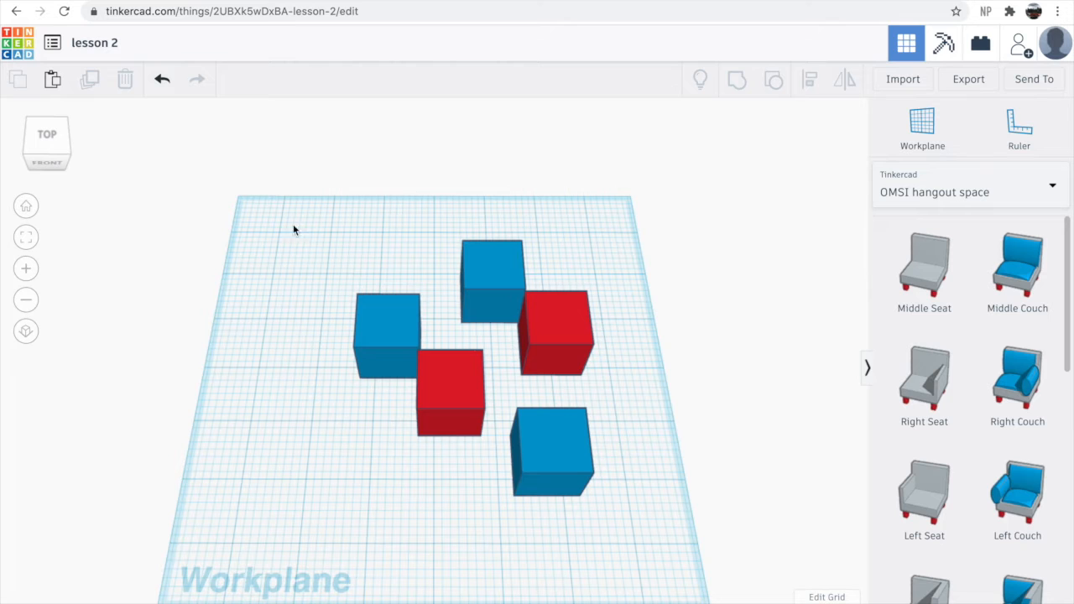
# - Select and delete all the boxes on the workplane, then switch the shape library back to Basic Shapes
pyautogui.moveTo(279, 175); pyautogui.dragTo(695, 560)
pyautogui.press('Delete')
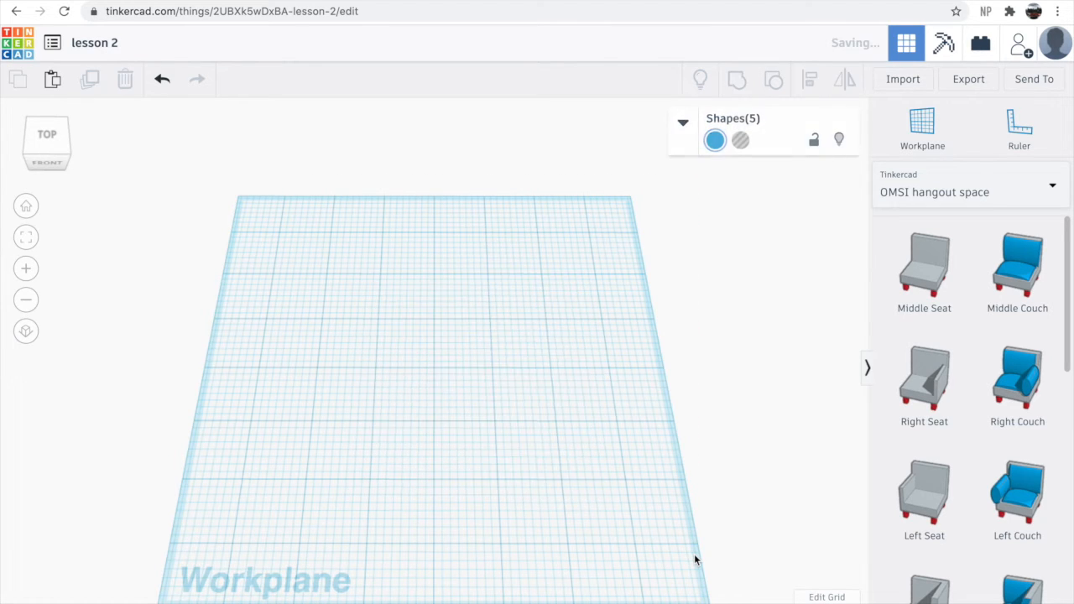
pyautogui.click(930, 189)
pyautogui.click(935, 242)
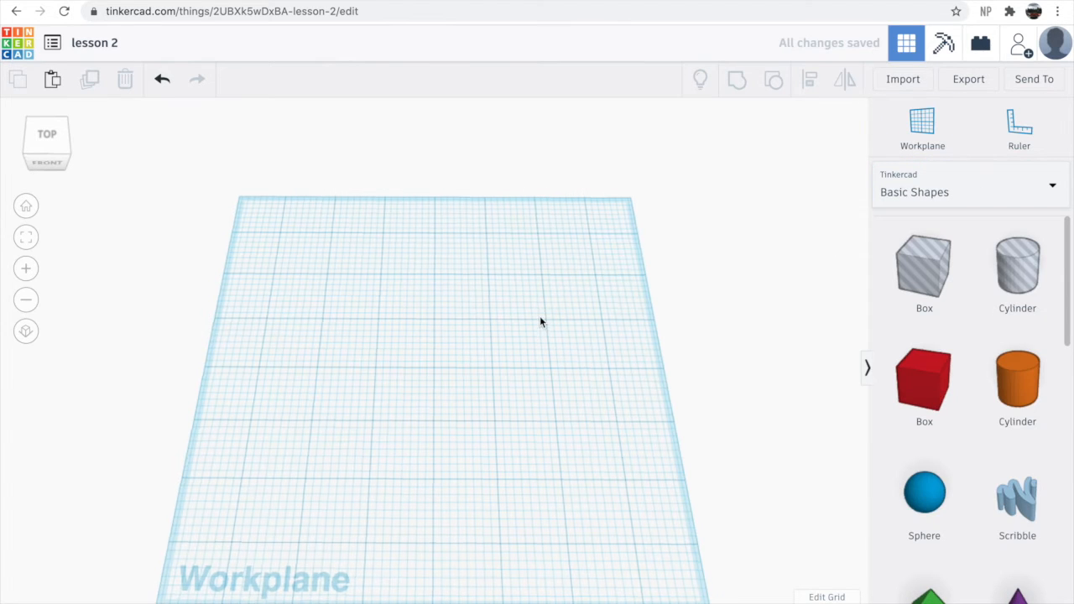
# - Place a red box on the workplane and set its length and width to 3
pyautogui.moveTo(540, 325); pyautogui.dragTo(542, 305, button='right')
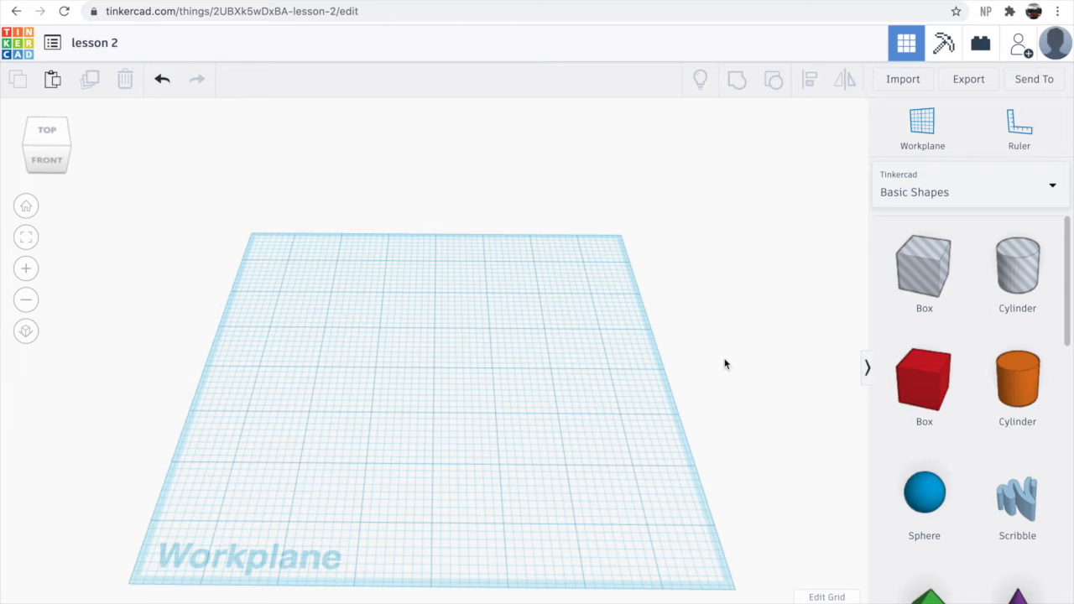
pyautogui.moveTo(923, 386); pyautogui.dragTo(443, 363)
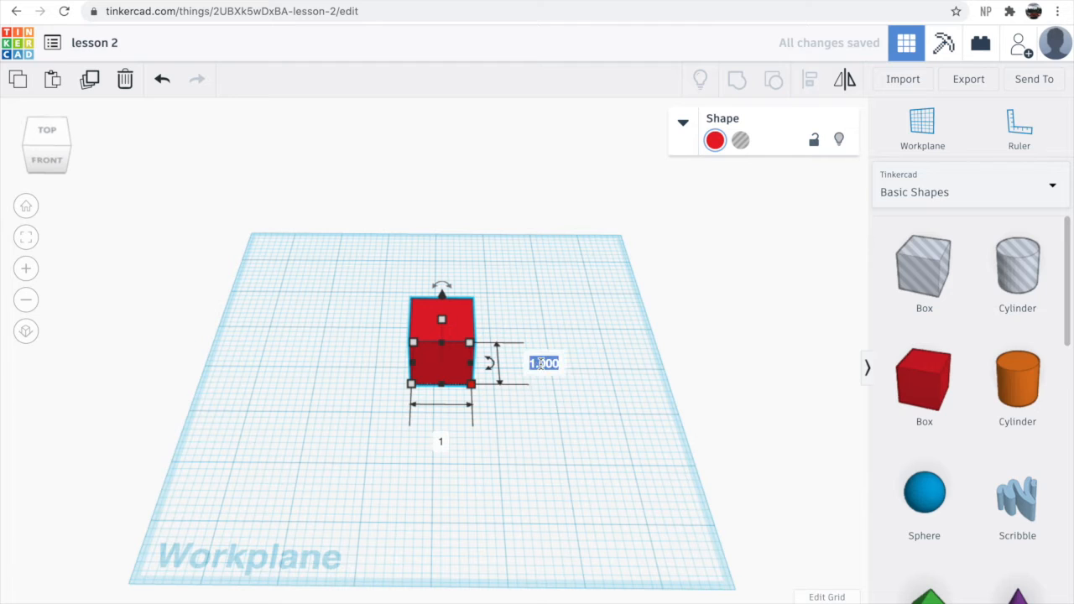
pyautogui.write('3')
pyautogui.press('Return')
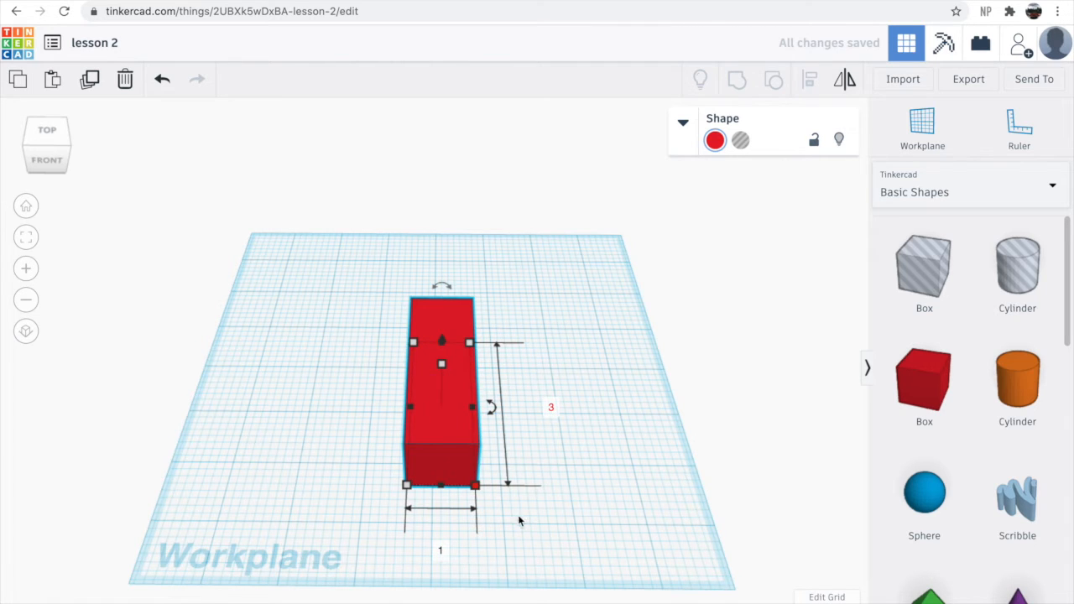
pyautogui.write('3')
pyautogui.press('Return')
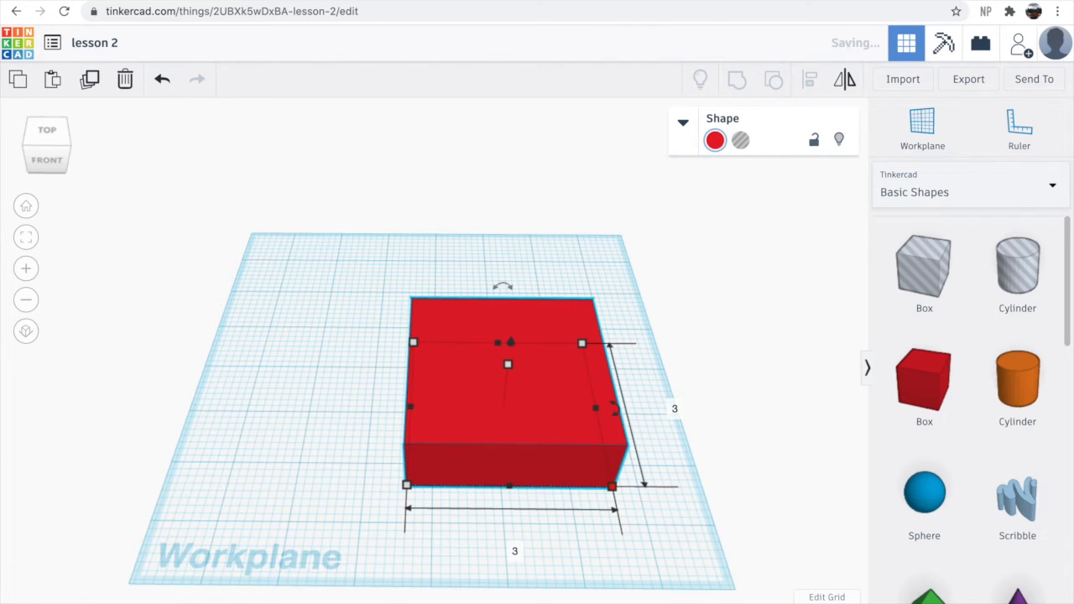
# - Add a green Roof shape beside the box and set its length and width to 3
pyautogui.moveTo(585, 491); pyautogui.dragTo(576, 562, button='right')
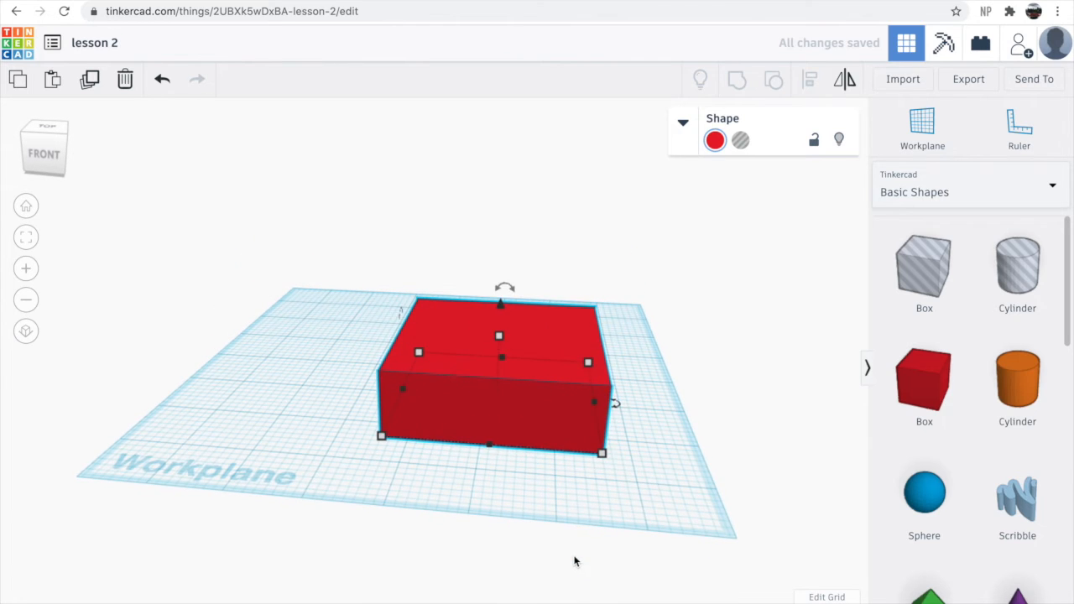
pyautogui.click(592, 525)
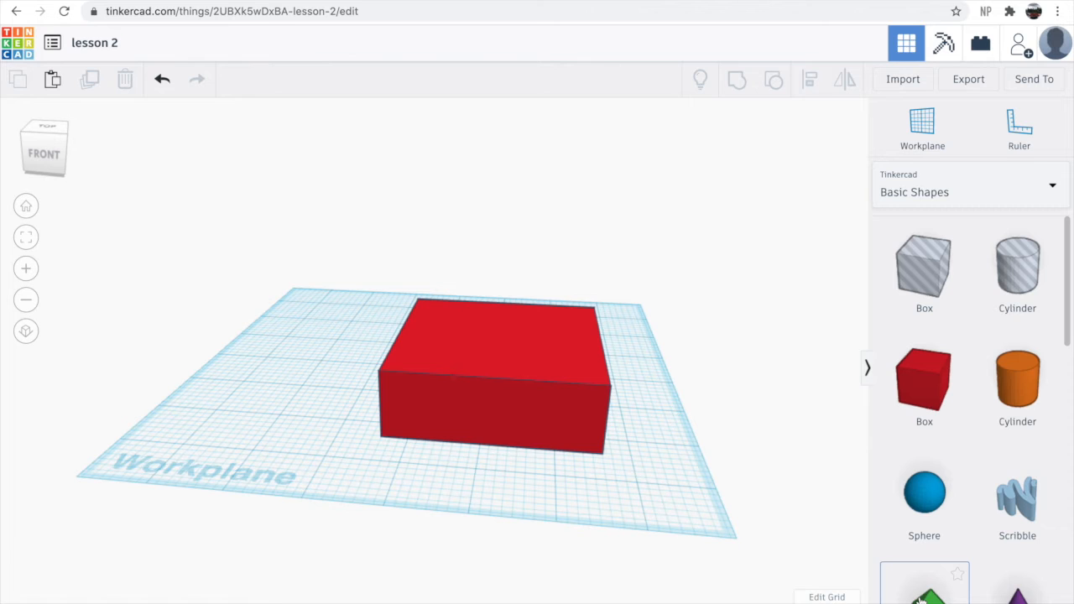
pyautogui.scroll(-1, 925, 598)
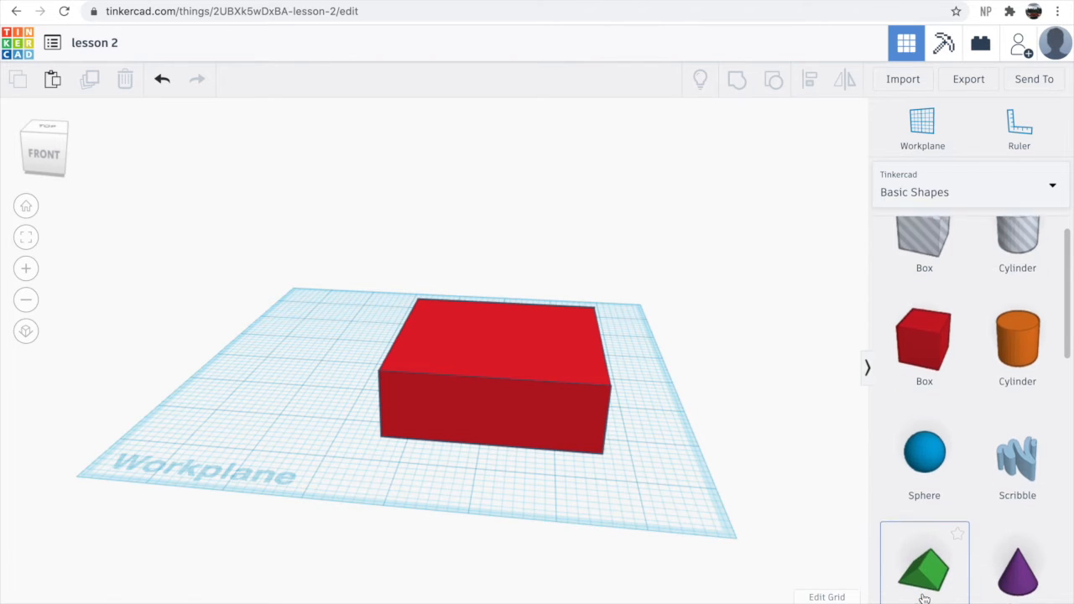
pyautogui.moveTo(789, 522); pyautogui.dragTo(646, 391)
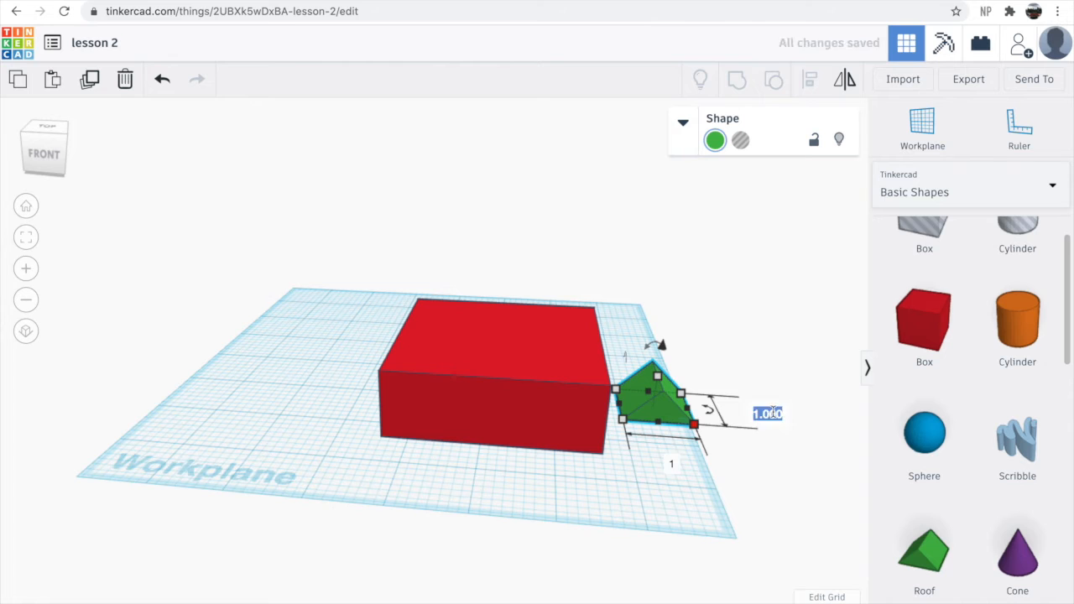
pyautogui.write('3')
pyautogui.press('Return')
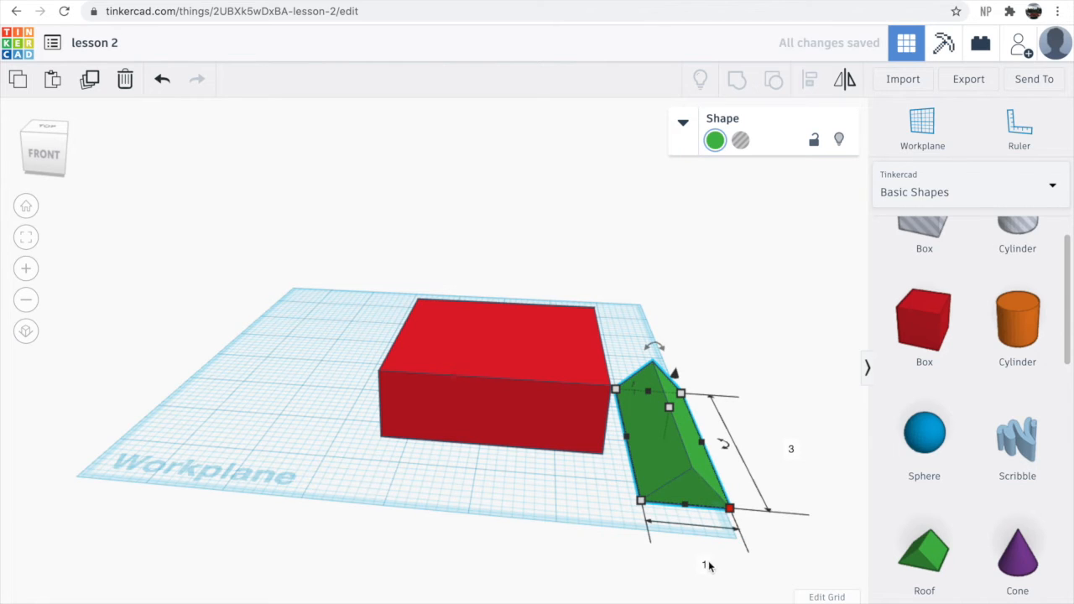
pyautogui.write('3')
pyautogui.press('Return')
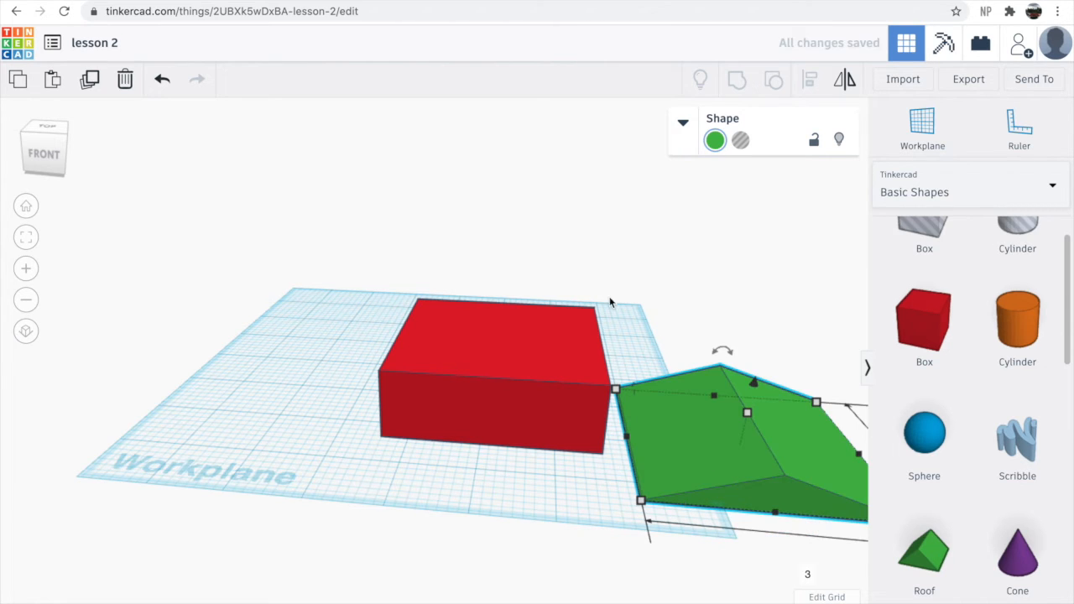
# - Raise the roof so it sits 1 unit above the workplane
pyautogui.scroll(-4, 723, 568)
pyautogui.moveTo(710, 445); pyautogui.dragTo(682, 428)
pyautogui.moveTo(643, 361); pyautogui.dragTo(652, 323)
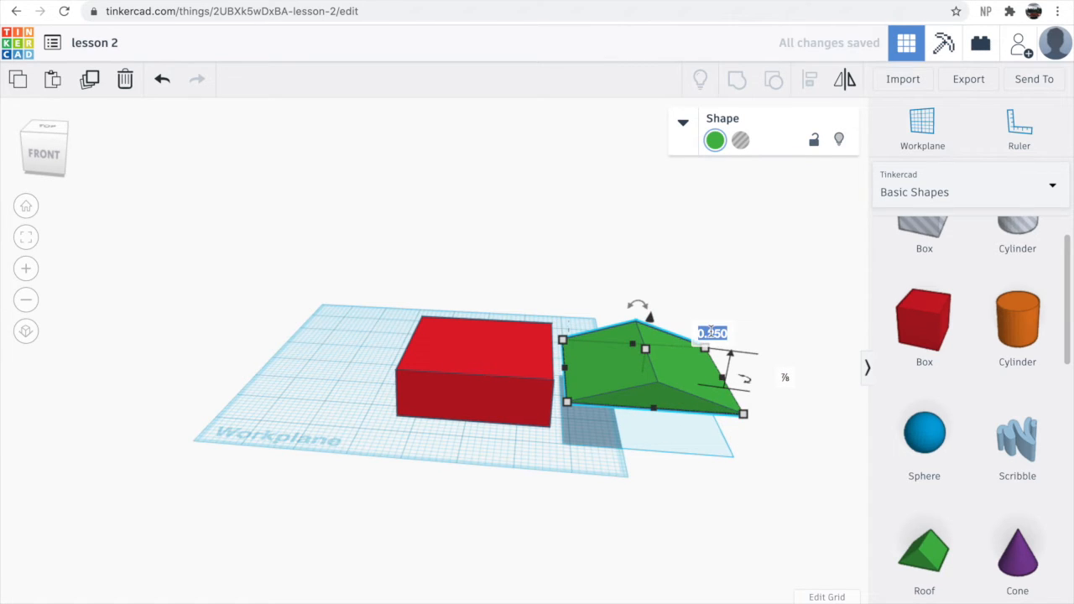
pyautogui.write('1')
pyautogui.press('Return')
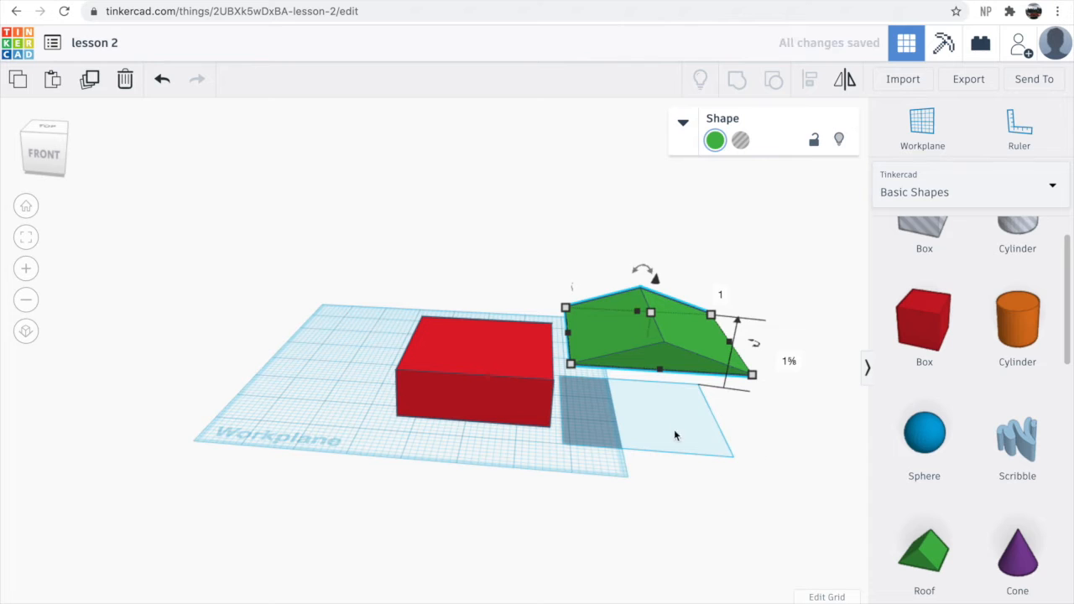
# - Move the roof over the top of the red box
pyautogui.moveTo(665, 347); pyautogui.dragTo(494, 350)
pyautogui.moveTo(480, 496); pyautogui.dragTo(529, 498, button='right')
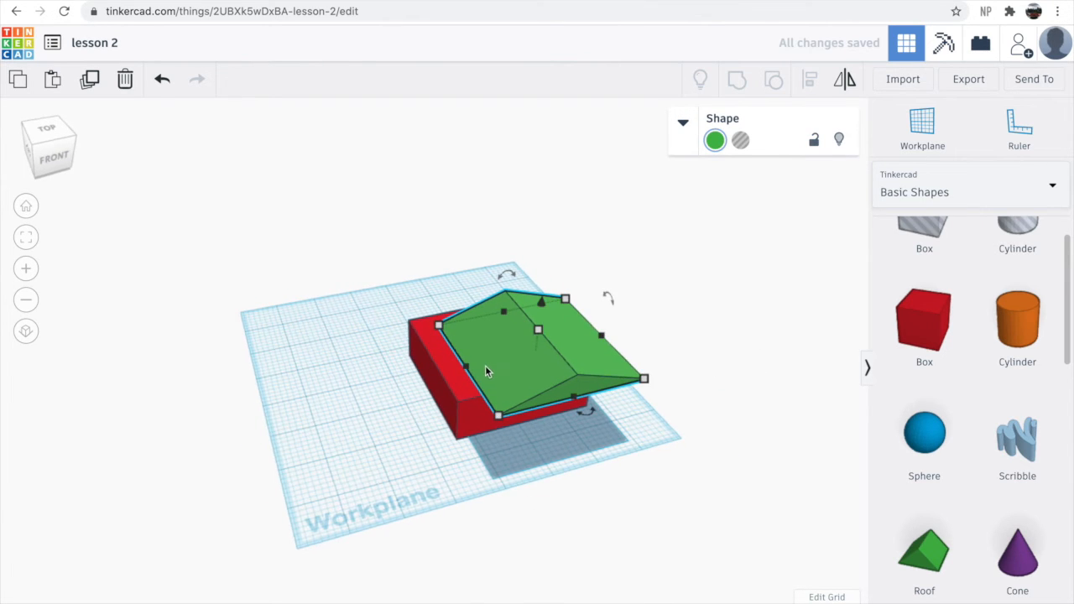
pyautogui.moveTo(474, 353); pyautogui.dragTo(458, 352)
# - Nudge the roof so its edges line up with the walls of the red box
pyautogui.scroll(10, 407, 420)
pyautogui.scroll(-5, 407, 460)
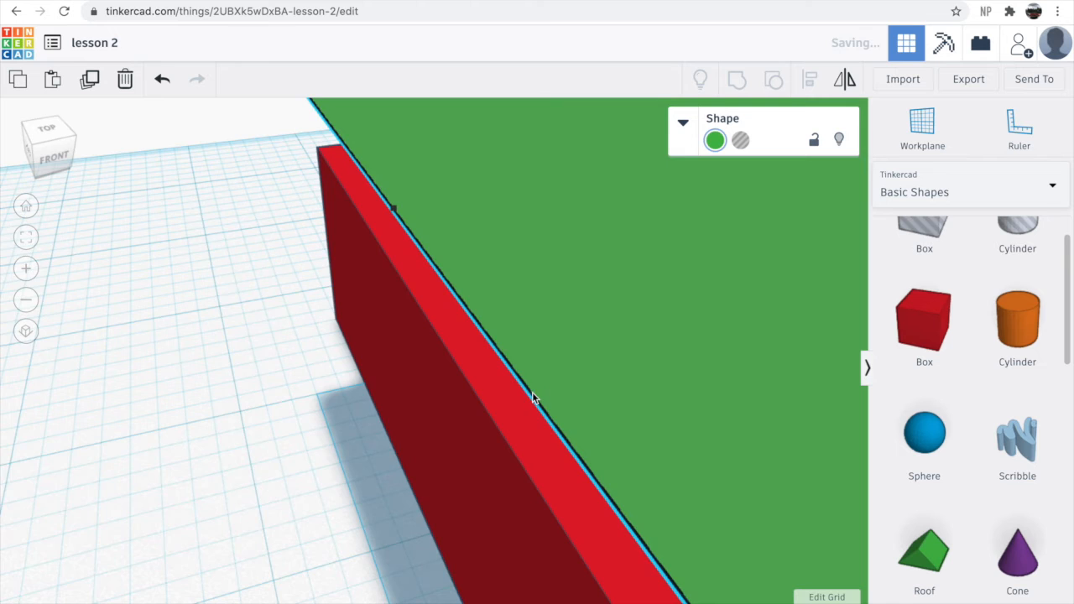
pyautogui.scroll(-10, 532, 393)
pyautogui.moveTo(569, 475); pyautogui.dragTo(544, 420, button='right')
pyautogui.moveTo(478, 269); pyautogui.dragTo(484, 296)
pyautogui.moveTo(480, 425); pyautogui.dragTo(585, 532, button='right')
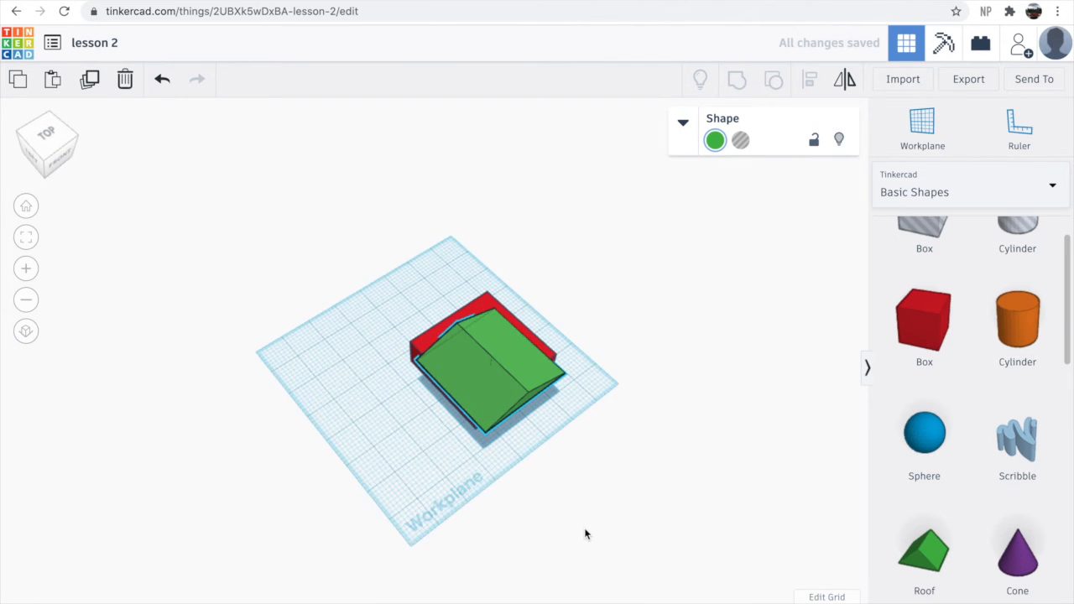
pyautogui.scroll(3, 473, 350)
pyautogui.scroll(6, 473, 349)
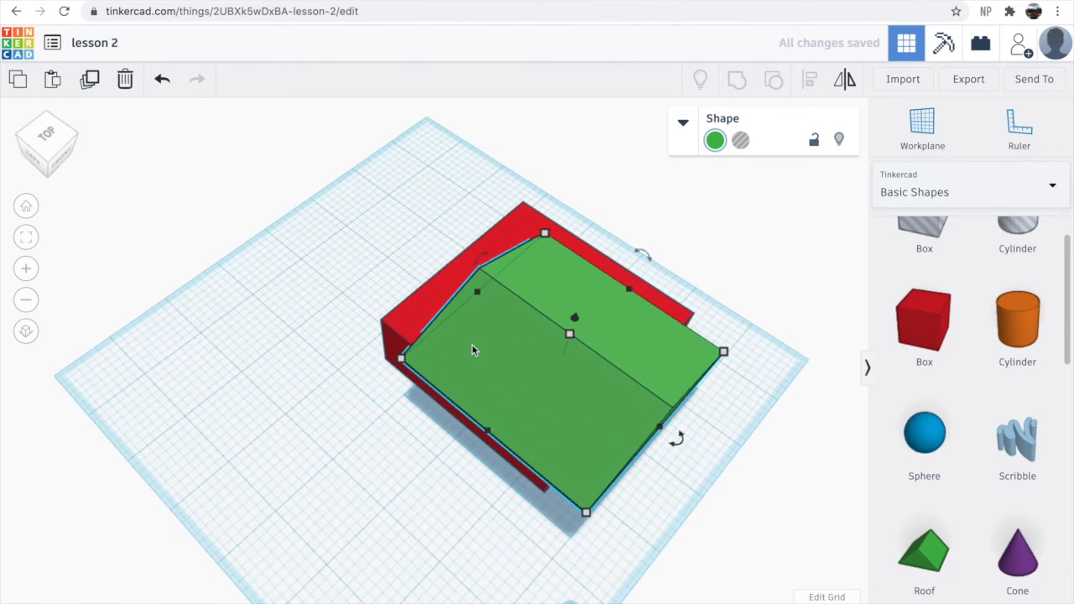
pyautogui.moveTo(492, 266); pyautogui.dragTo(485, 284)
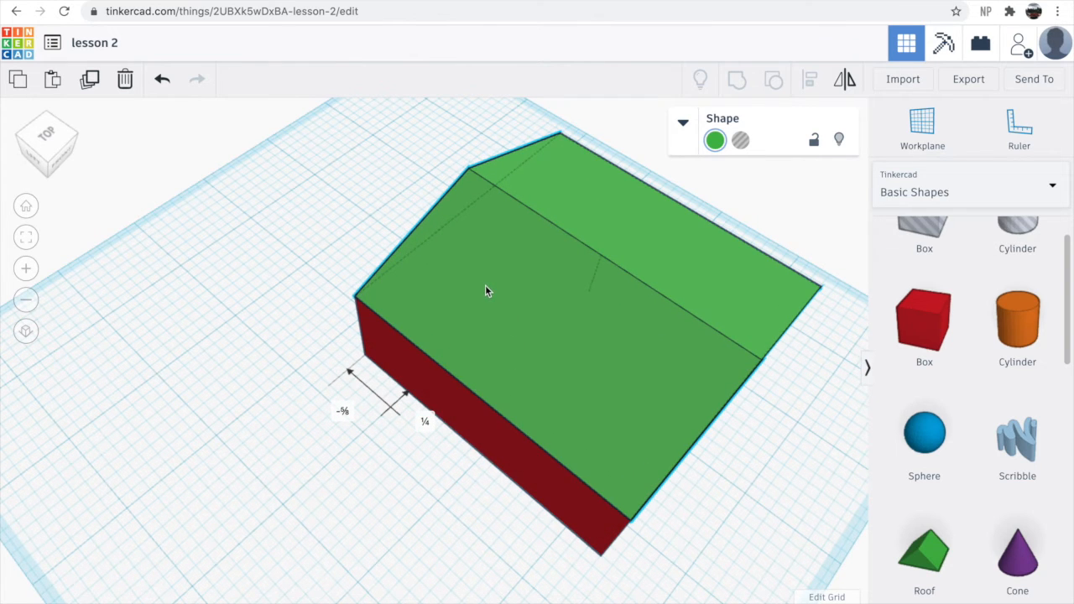
pyautogui.click(723, 527)
# - Inspect the house from the right, front, back and corner views and by orbiting around it
pyautogui.moveTo(720, 522); pyautogui.dragTo(883, 465, button='right')
pyautogui.moveTo(739, 470); pyautogui.dragTo(332, 425, button='right')
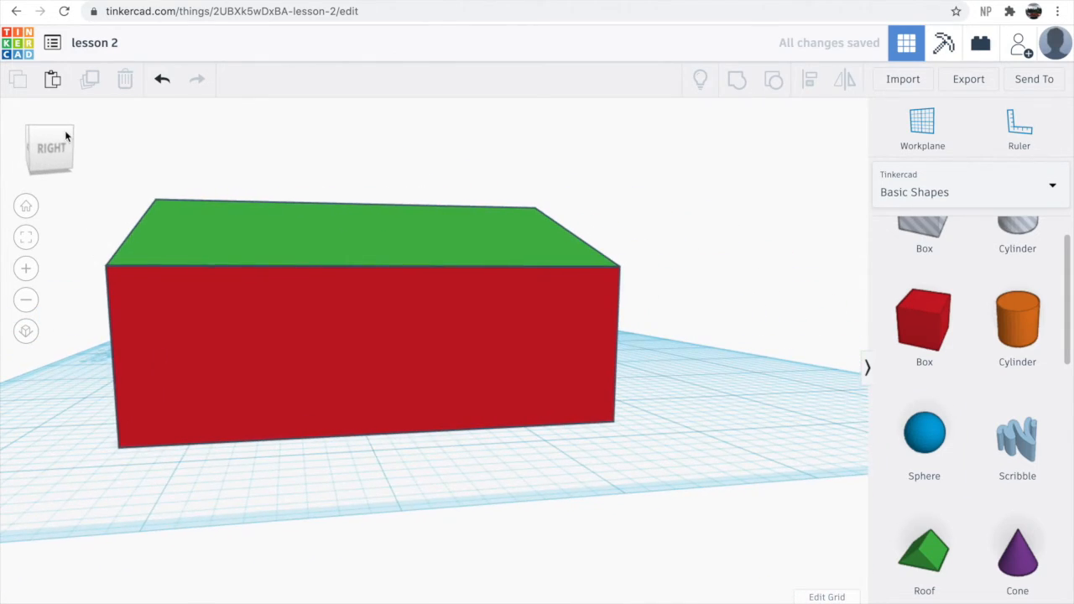
pyautogui.click(52, 148)
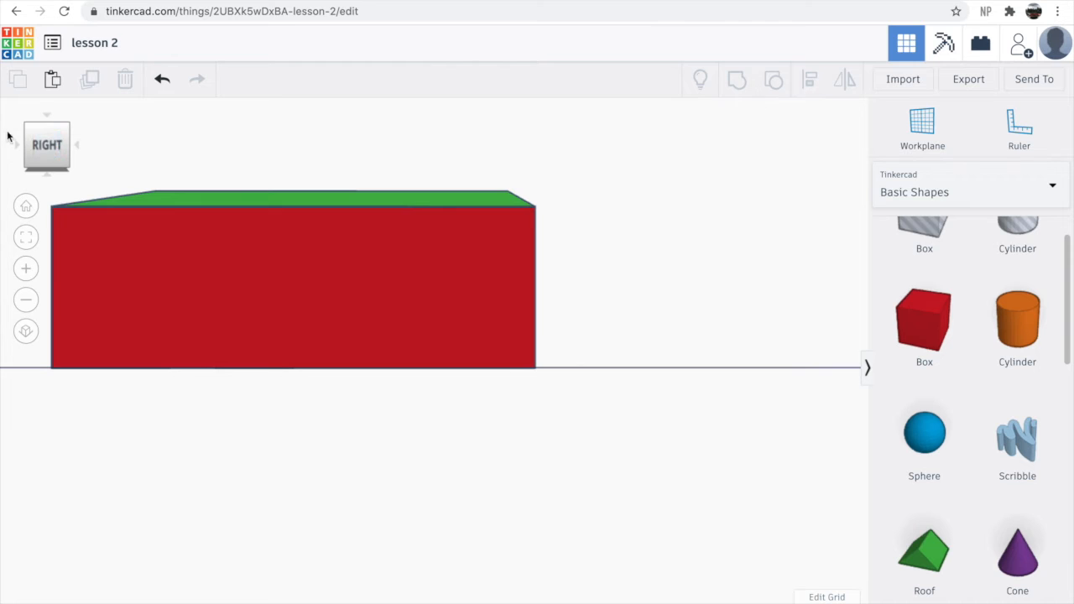
pyautogui.click(16, 146)
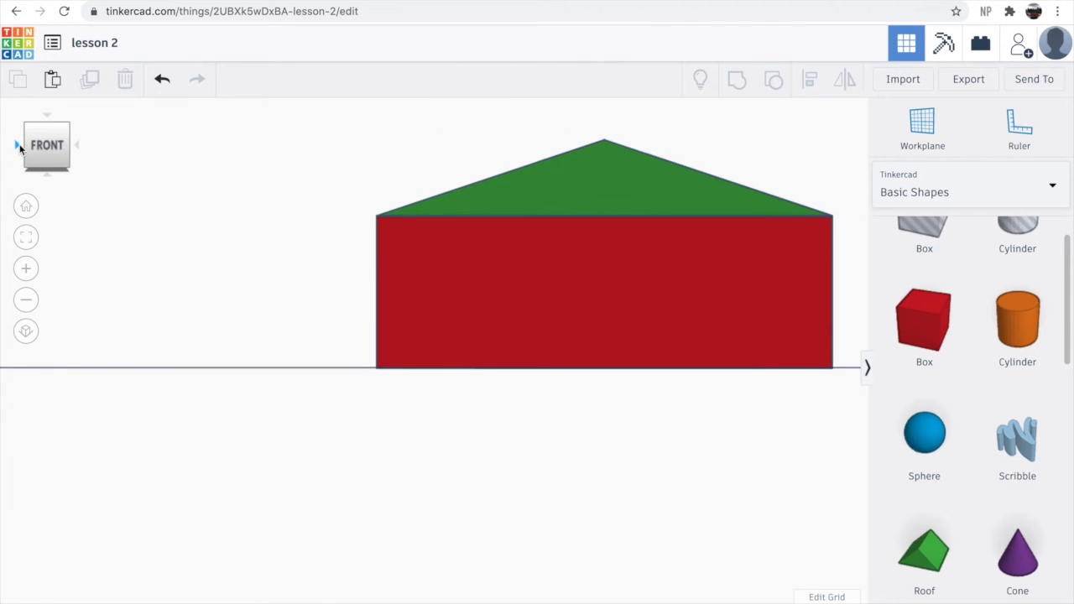
pyautogui.click(17, 147)
pyautogui.click(17, 147)
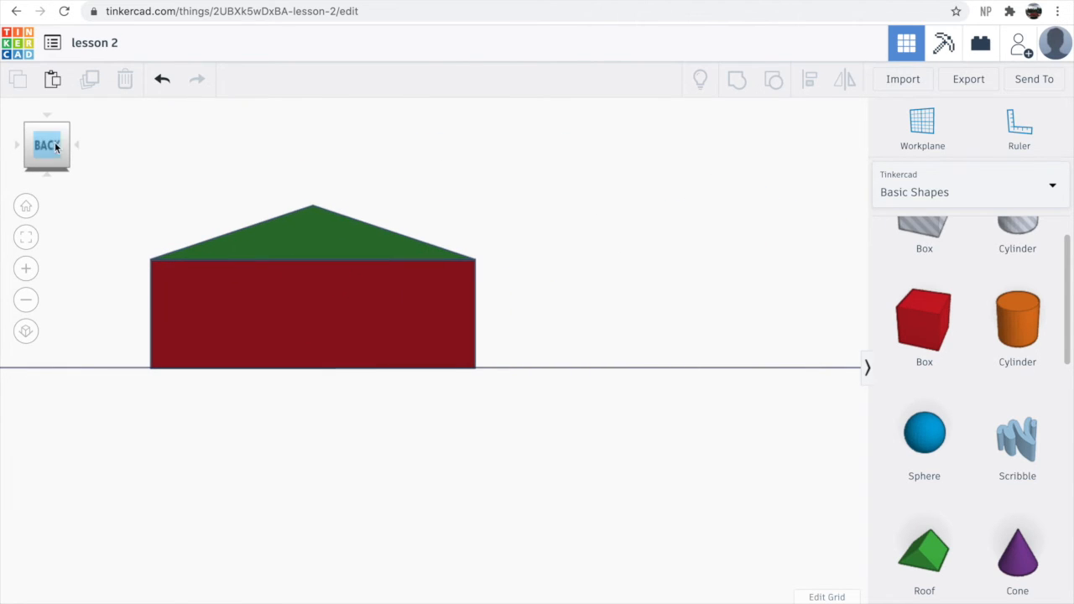
pyautogui.click(78, 145)
pyautogui.click(78, 145)
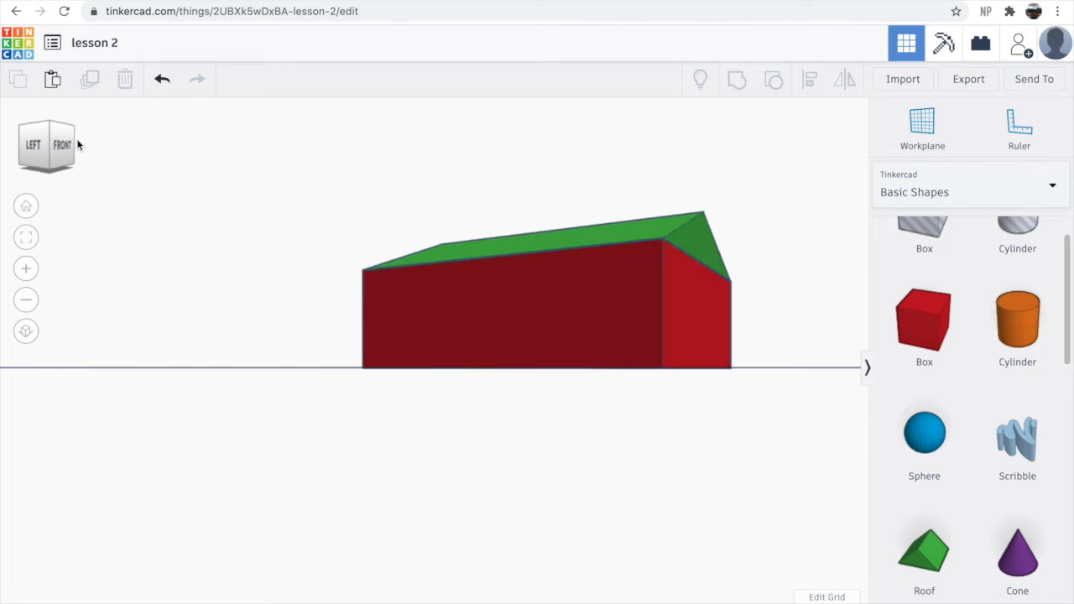
pyautogui.click(78, 146)
pyautogui.click(18, 144)
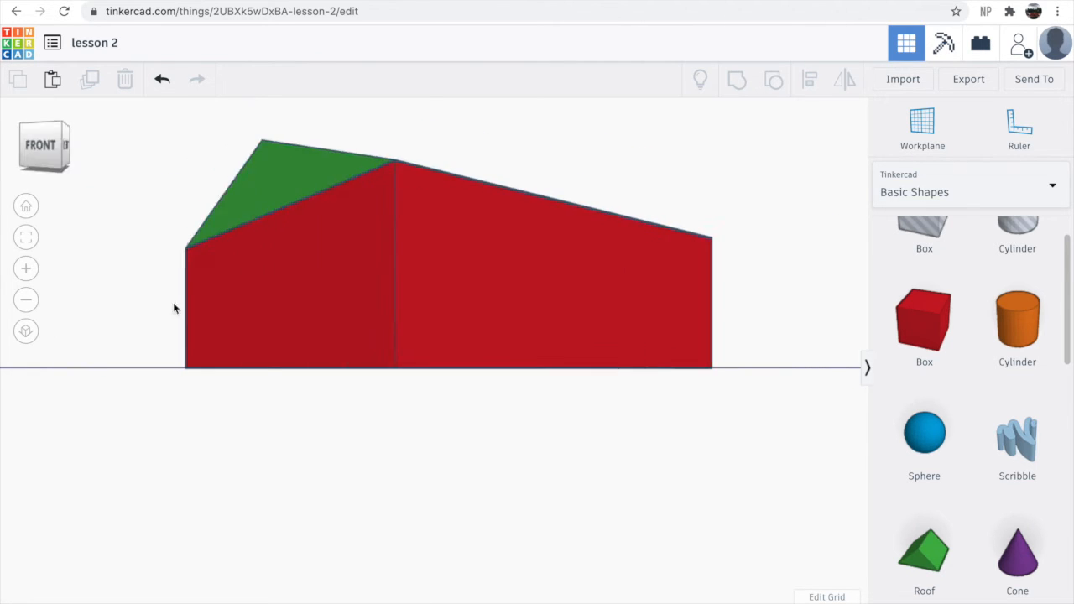
pyautogui.moveTo(433, 385); pyautogui.dragTo(373, 423, button='right')
pyautogui.scroll(-5, 568, 479)
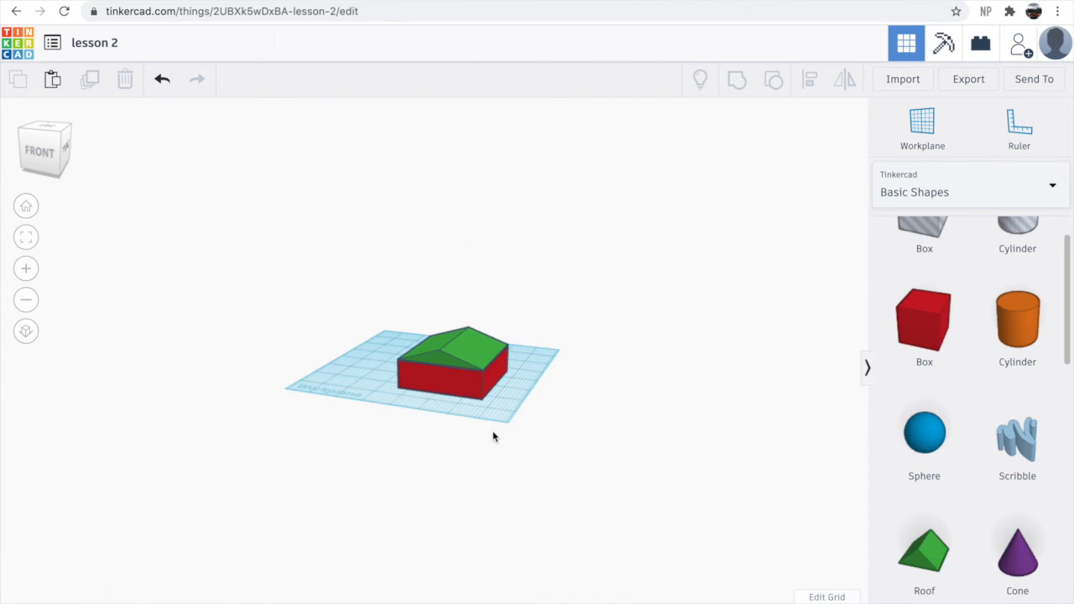
pyautogui.scroll(5, 468, 416)
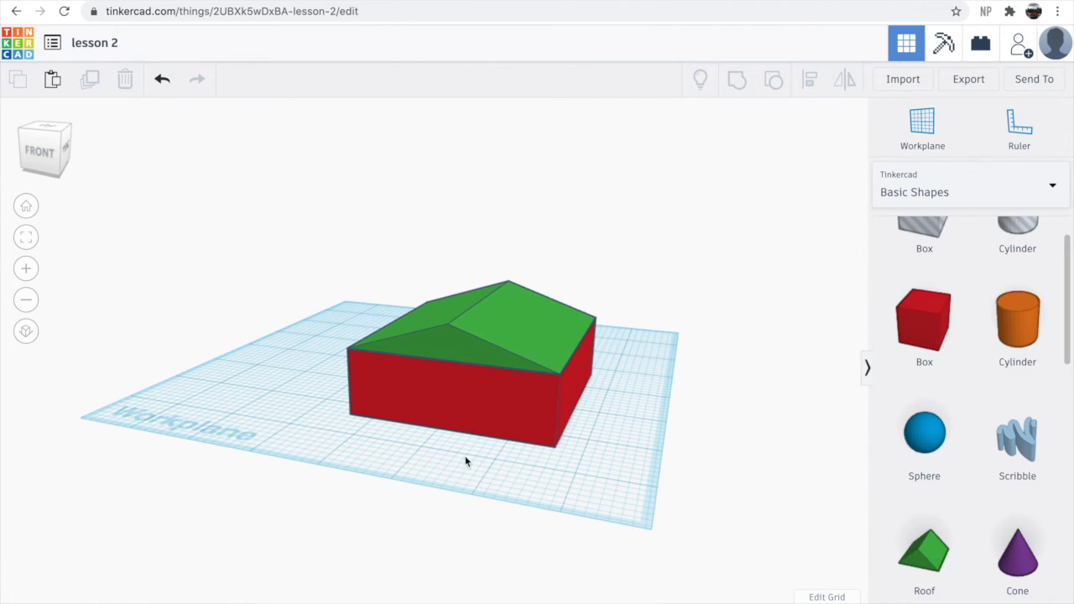
pyautogui.moveTo(471, 482); pyautogui.dragTo(518, 484, button='right')
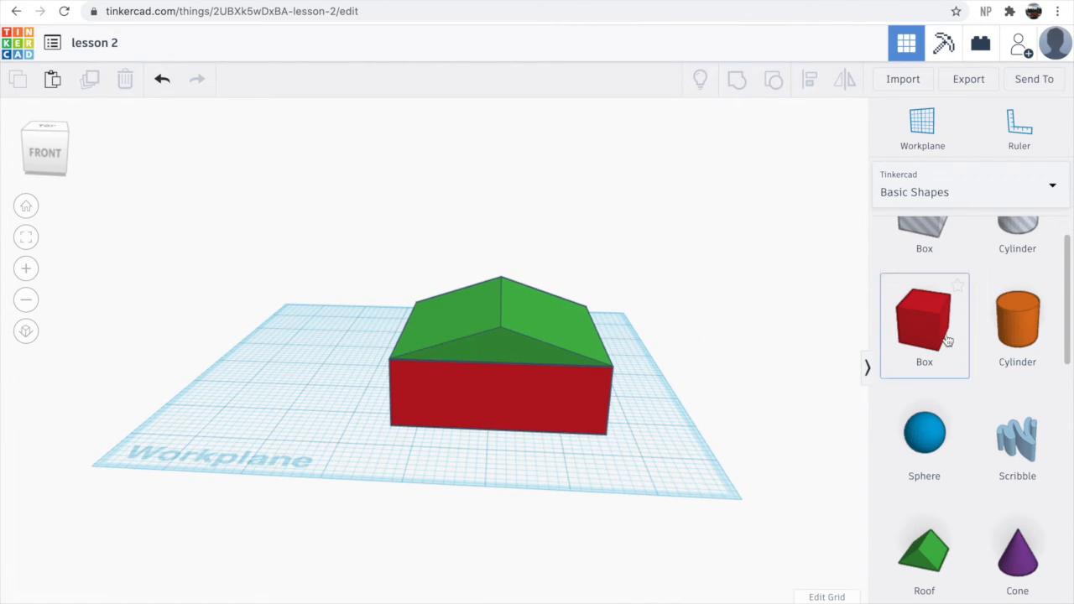
# - Add a Box hole and move it against the front wall of the house as a doorway
pyautogui.scroll(-2, 926, 336)
pyautogui.scroll(3, 925, 336)
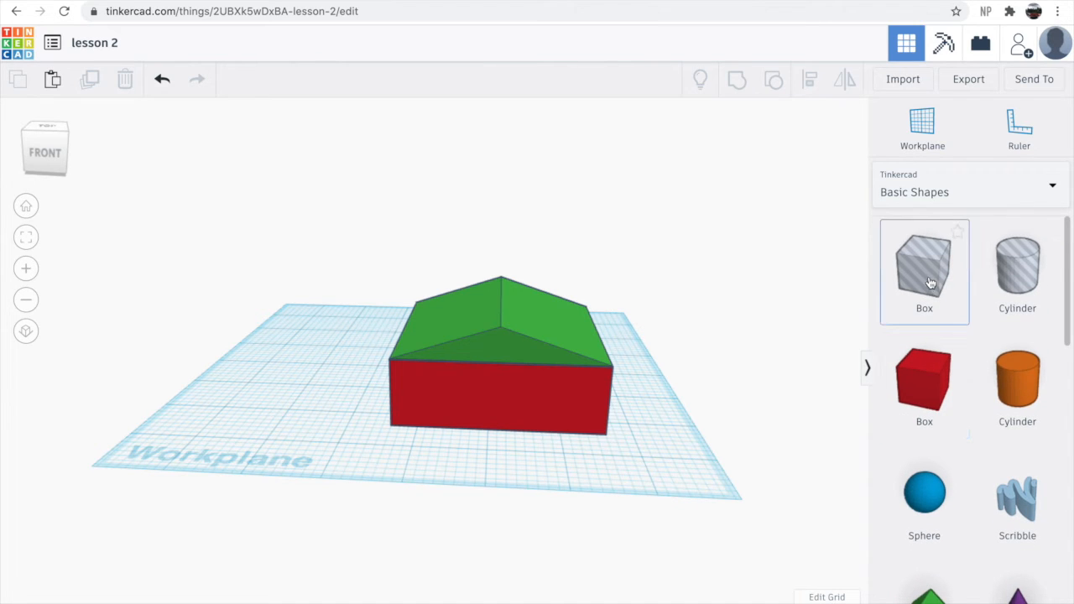
pyautogui.moveTo(875, 346); pyautogui.dragTo(692, 398)
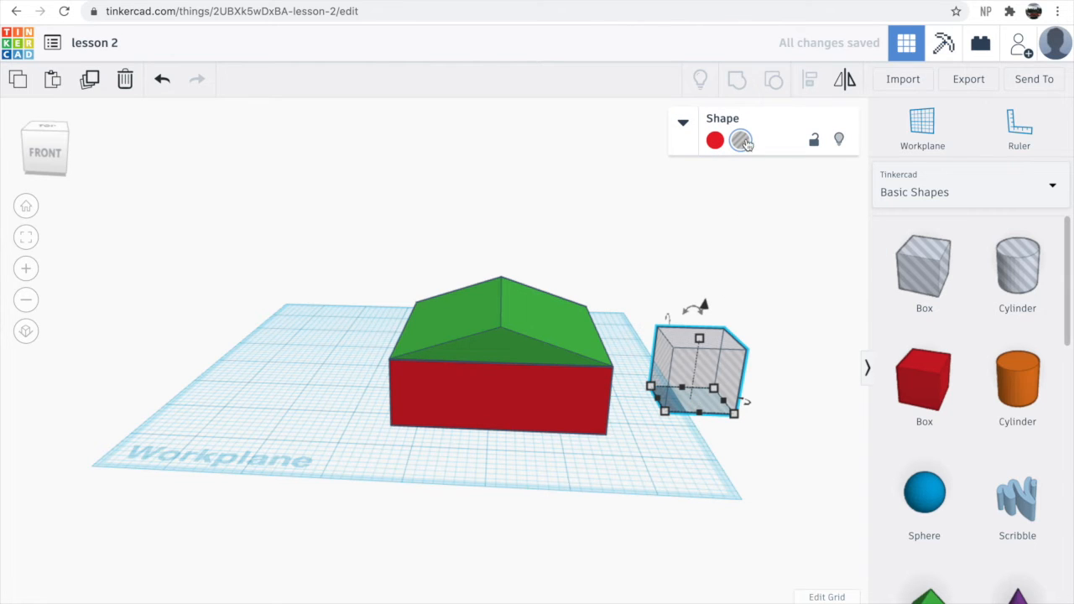
pyautogui.scroll(-8, 978, 350)
pyautogui.scroll(8, 980, 415)
pyautogui.moveTo(710, 365); pyautogui.dragTo(482, 429)
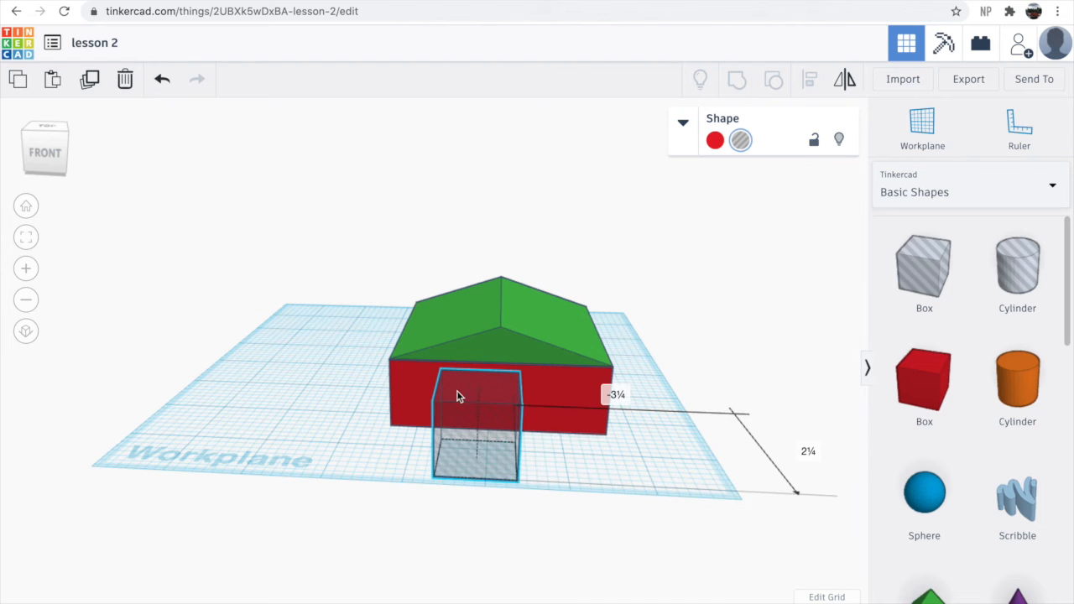
pyautogui.click(52, 154)
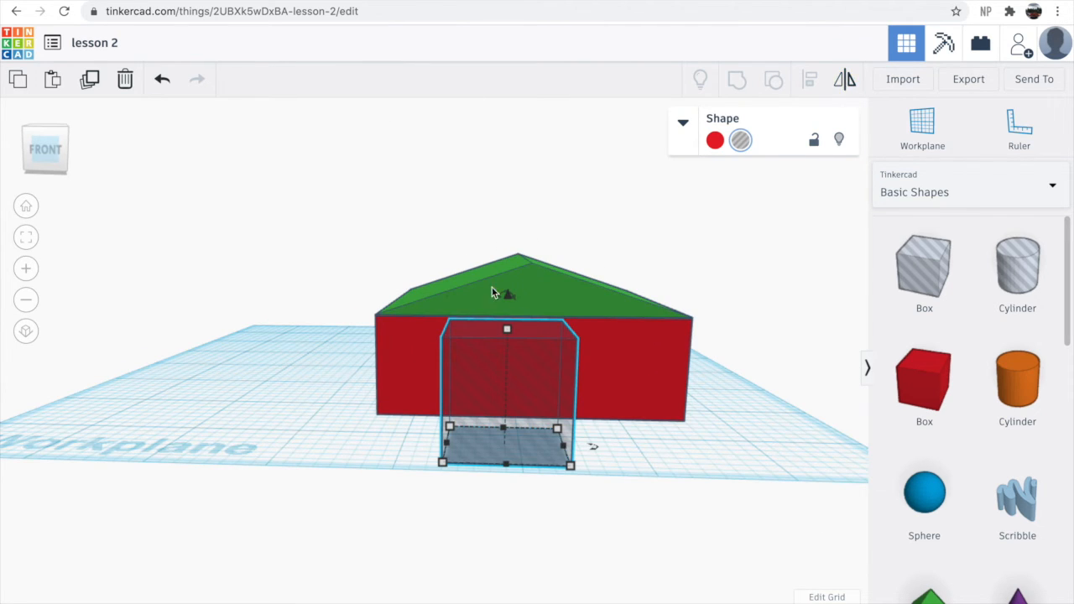
# - Select the box, roof and door hole together and orbit around the house to examine the doorway
pyautogui.moveTo(329, 252); pyautogui.dragTo(719, 525)
pyautogui.moveTo(811, 245); pyautogui.dragTo(819, 99)
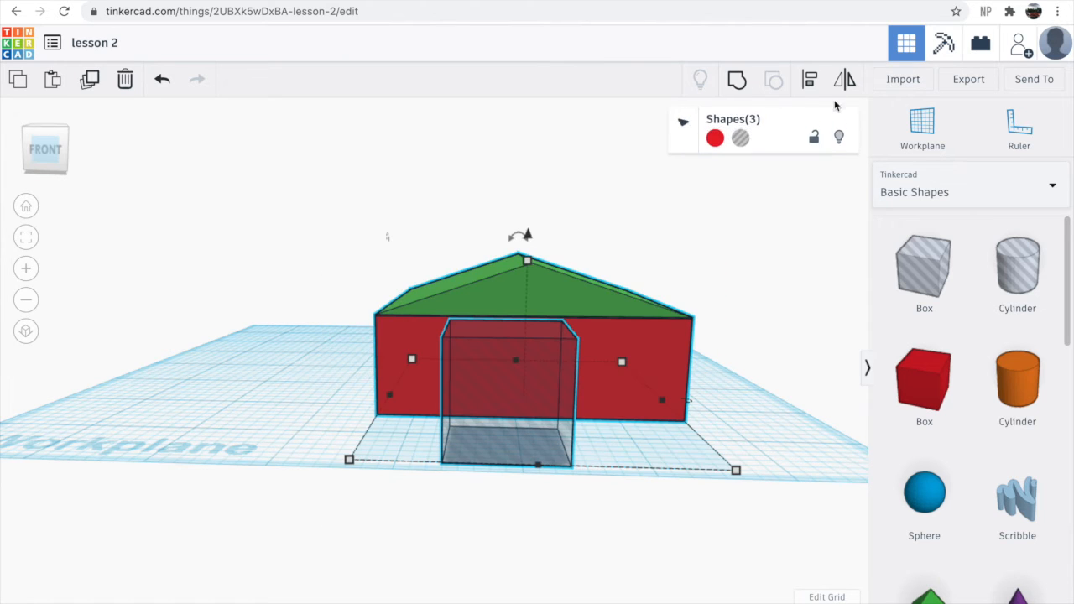
pyautogui.moveTo(572, 531); pyautogui.dragTo(571, 544, button='right')
pyautogui.click(536, 540)
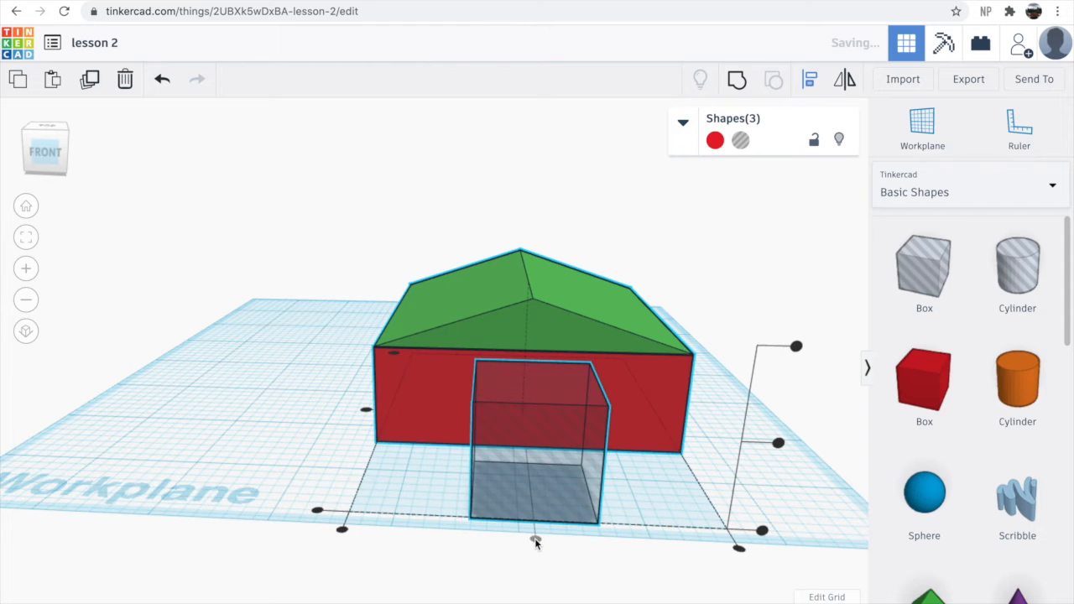
pyautogui.click(230, 274)
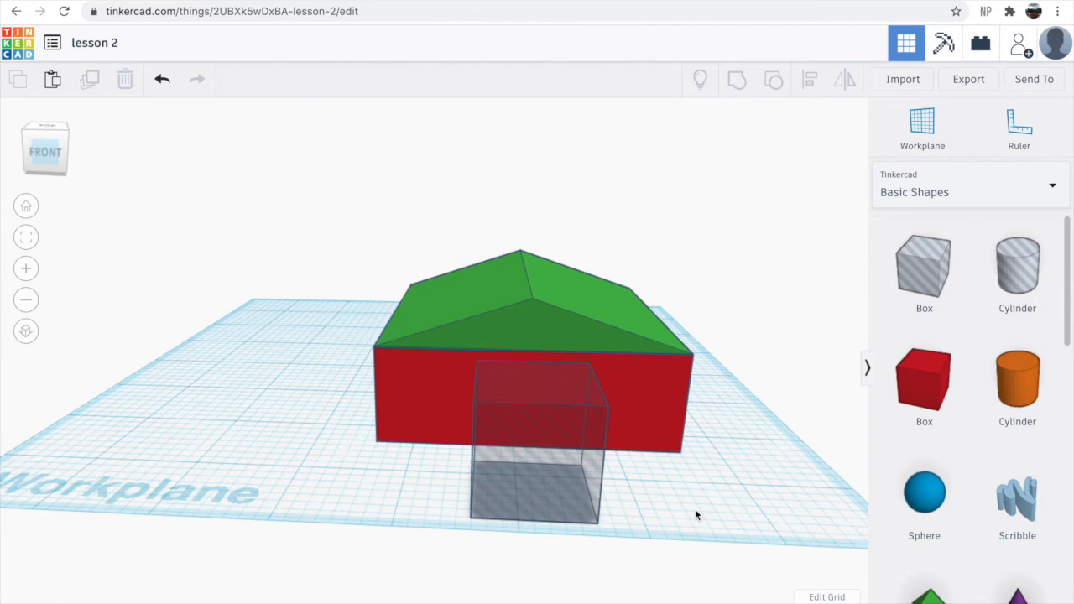
# - Try setting the door hole's depth to 1.5, then undo the change
pyautogui.moveTo(708, 579); pyautogui.dragTo(753, 584, button='right')
pyautogui.moveTo(712, 501); pyautogui.dragTo(664, 477, button='right')
pyautogui.scroll(2, 643, 483)
pyautogui.click(643, 483)
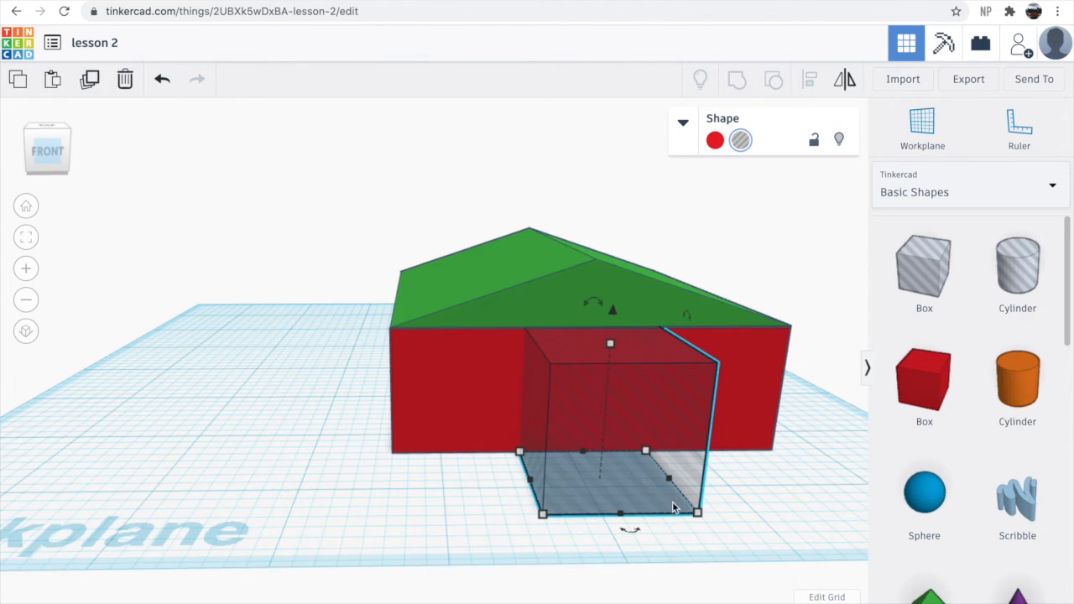
pyautogui.click(700, 515)
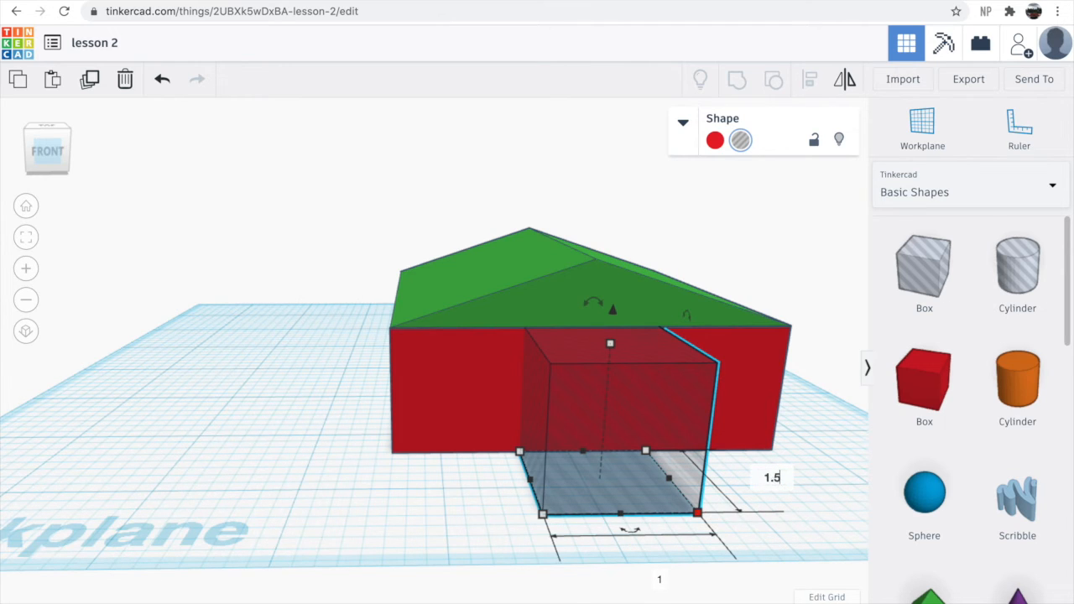
pyautogui.press('Return')
pyautogui.moveTo(495, 549); pyautogui.dragTo(471, 554, button='right')
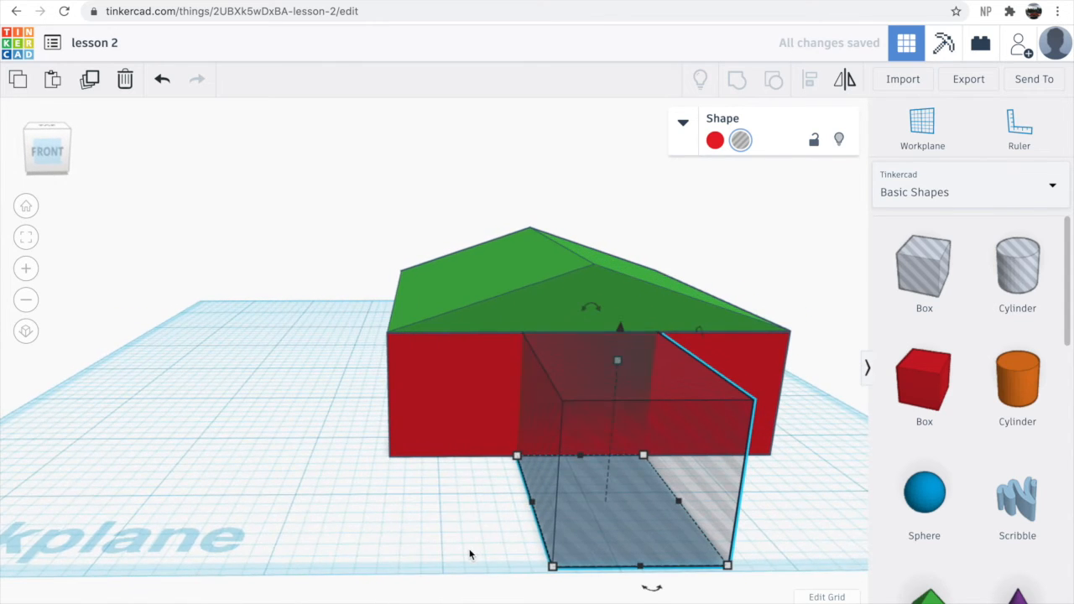
pyautogui.press('super+z')
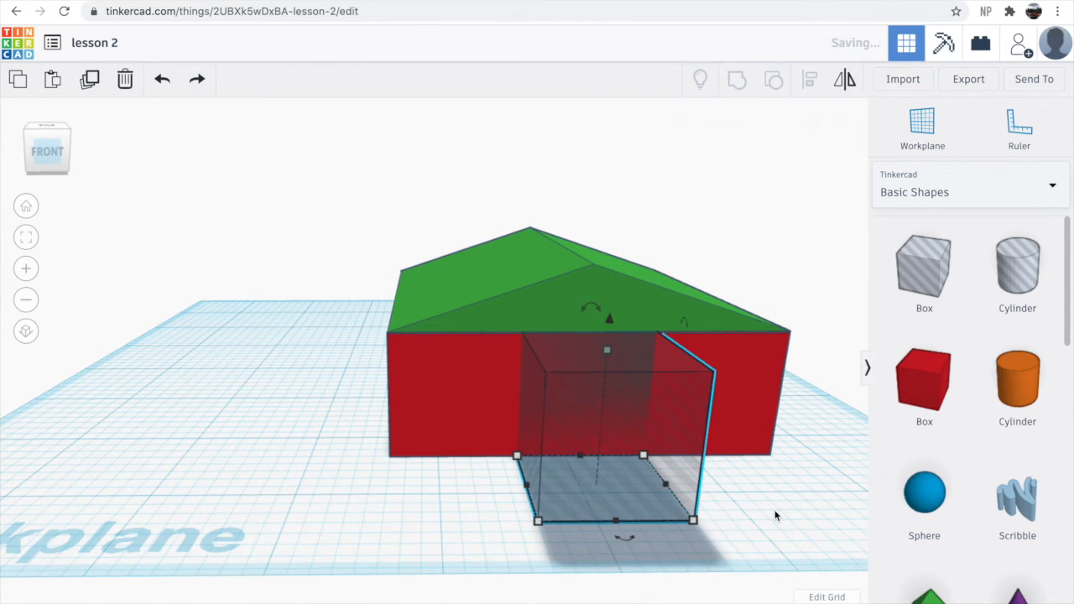
# - Set the door hole's depth to 1.5 so it passes through the front wall
pyautogui.moveTo(777, 515); pyautogui.dragTo(767, 535, button='right')
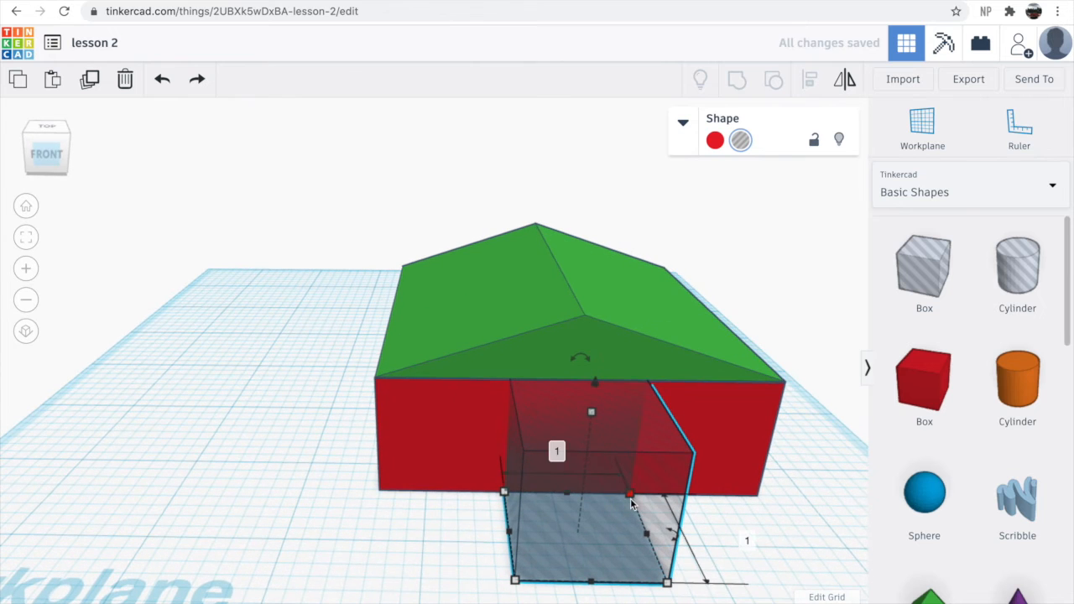
pyautogui.click(630, 496)
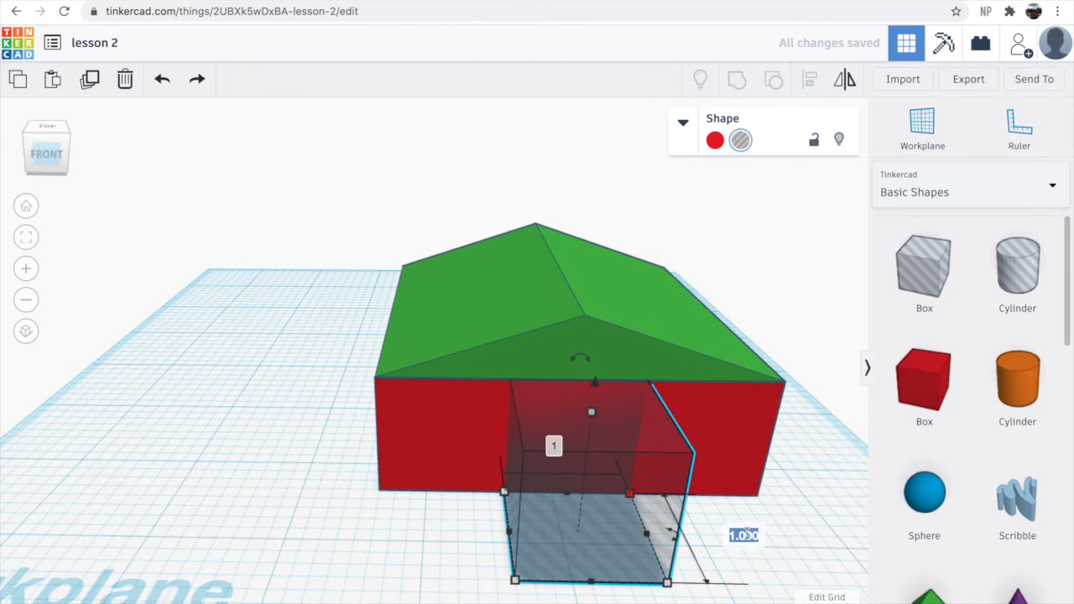
pyautogui.write('1.5')
pyautogui.press('Return')
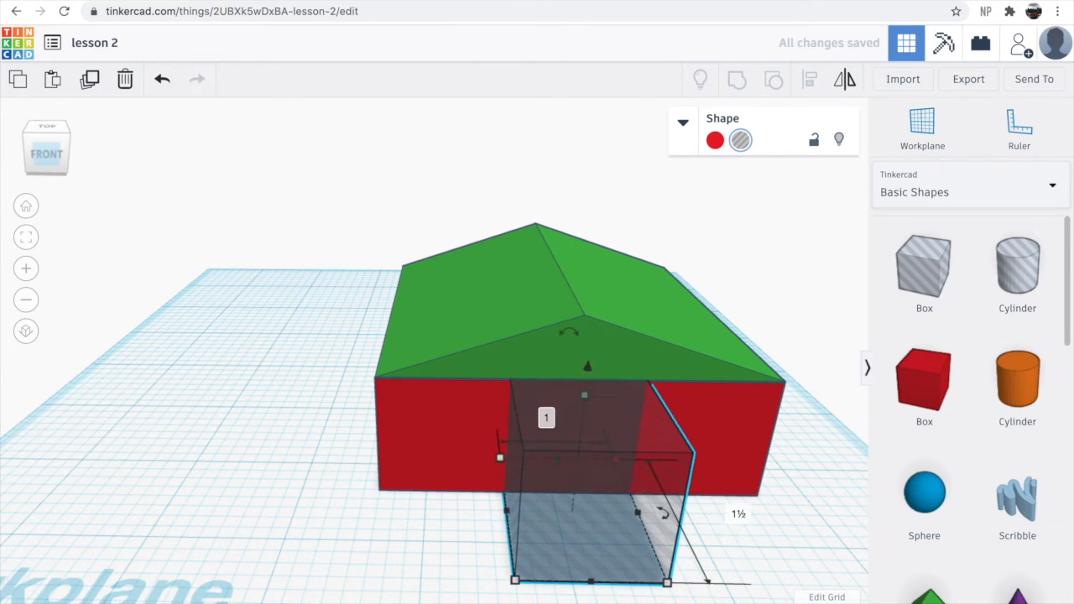
# - Select the walls, roof and door hole together and group them to cut the doorway
pyautogui.click(444, 547)
pyautogui.moveTo(592, 462); pyautogui.dragTo(779, 588)
pyautogui.moveTo(749, 267); pyautogui.dragTo(759, 190)
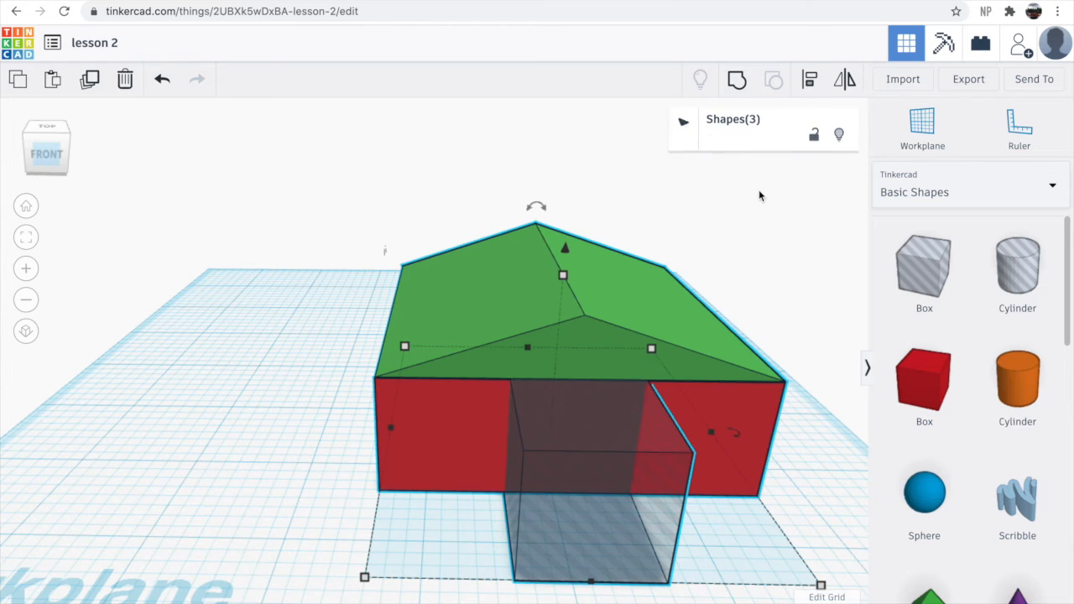
pyautogui.click(741, 80)
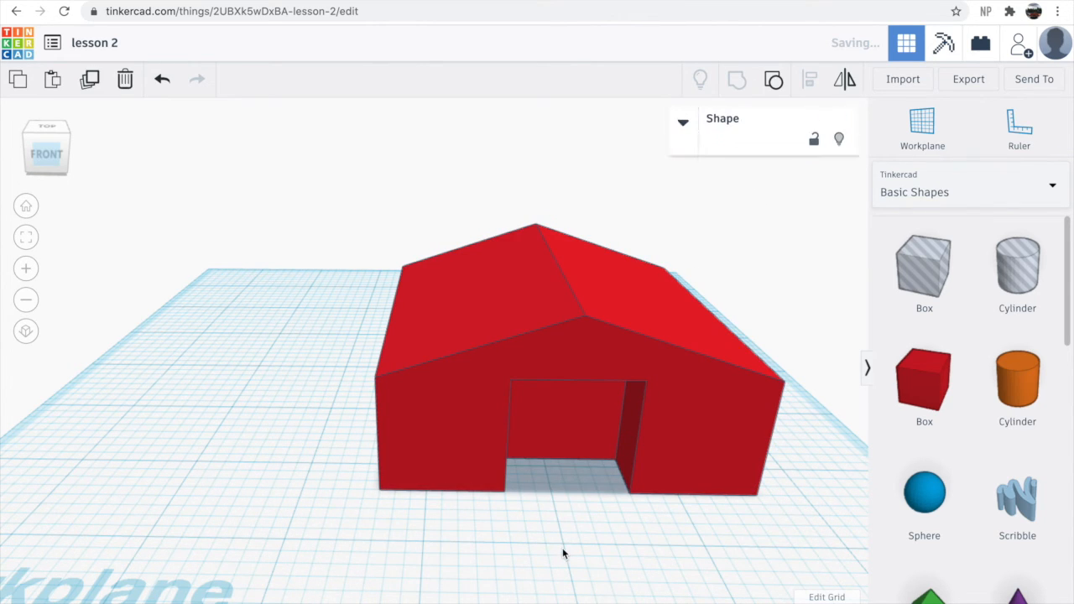
# - Orbit and zoom around the grouped house to examine the cut doorway
pyautogui.click(563, 551)
pyautogui.moveTo(577, 563); pyautogui.dragTo(468, 524, button='right')
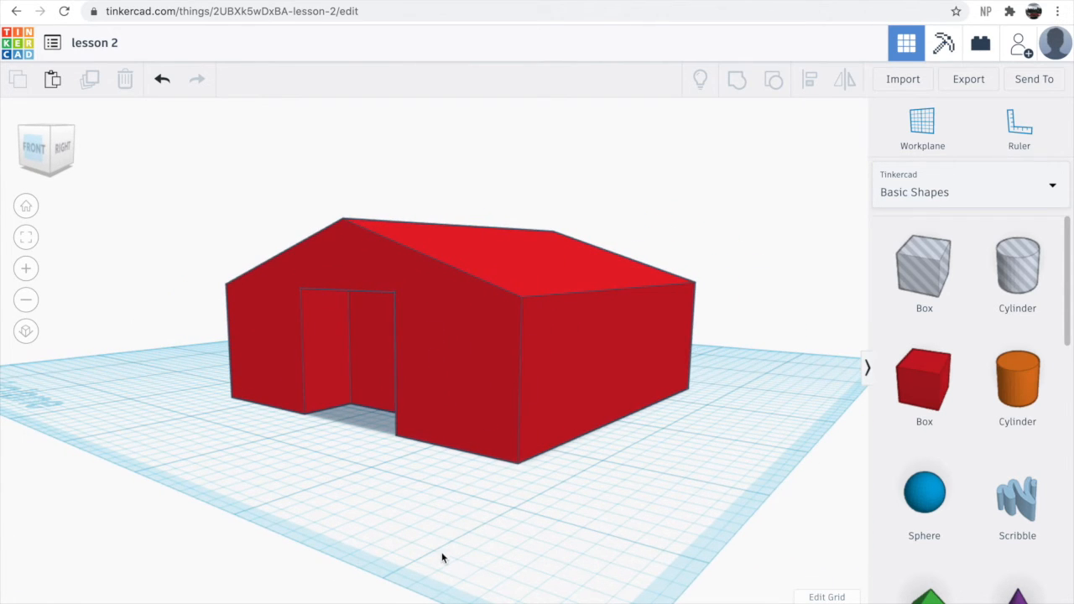
pyautogui.moveTo(468, 568); pyautogui.dragTo(550, 578, button='right')
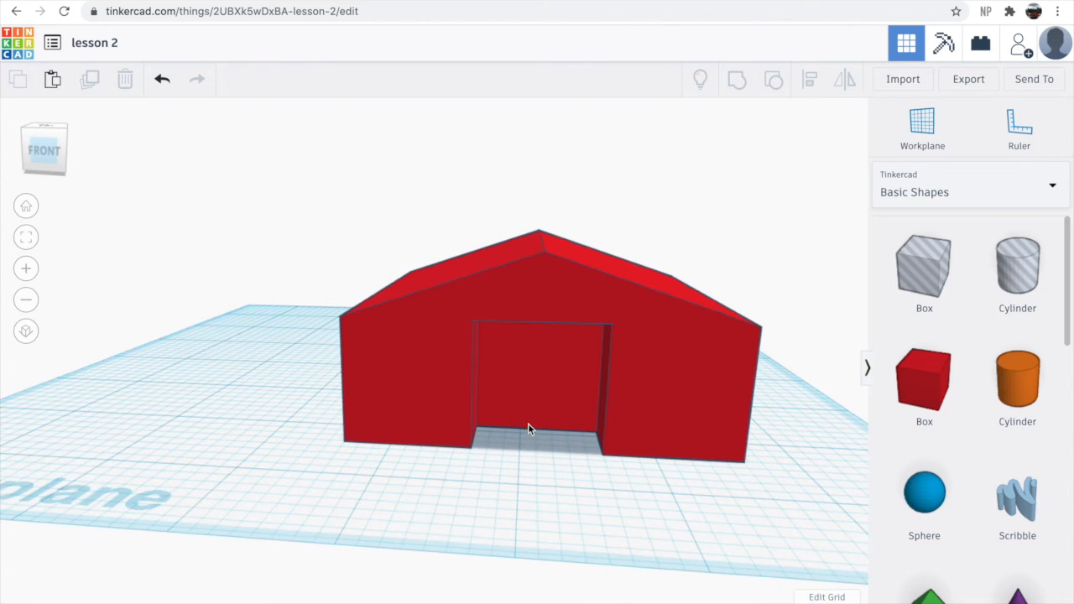
pyautogui.scroll(5, 524, 407)
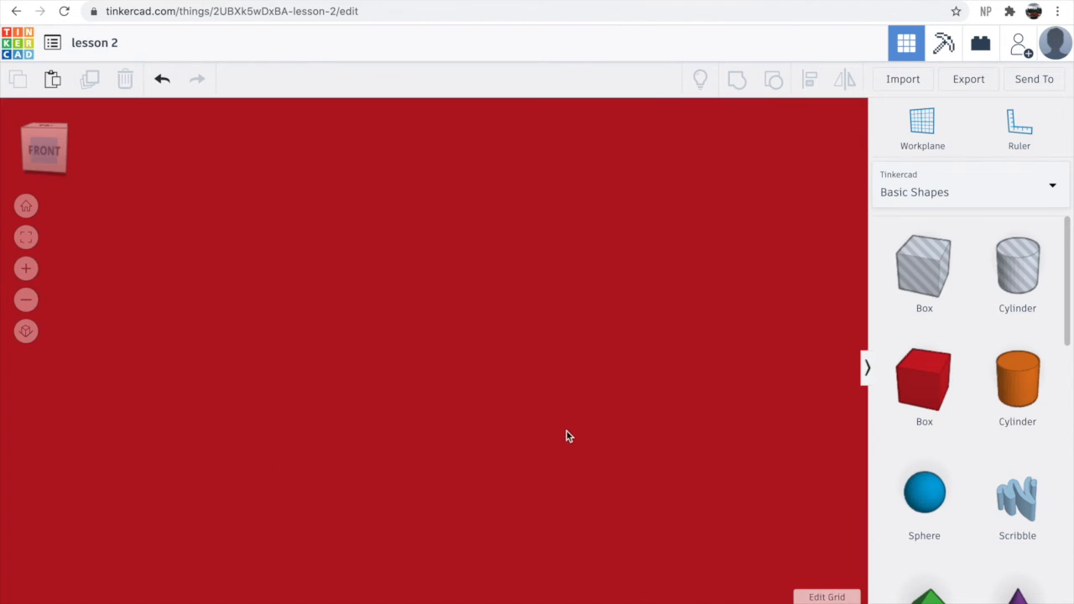
pyautogui.scroll(-5, 566, 432)
pyautogui.moveTo(570, 434); pyautogui.dragTo(537, 462, button='right')
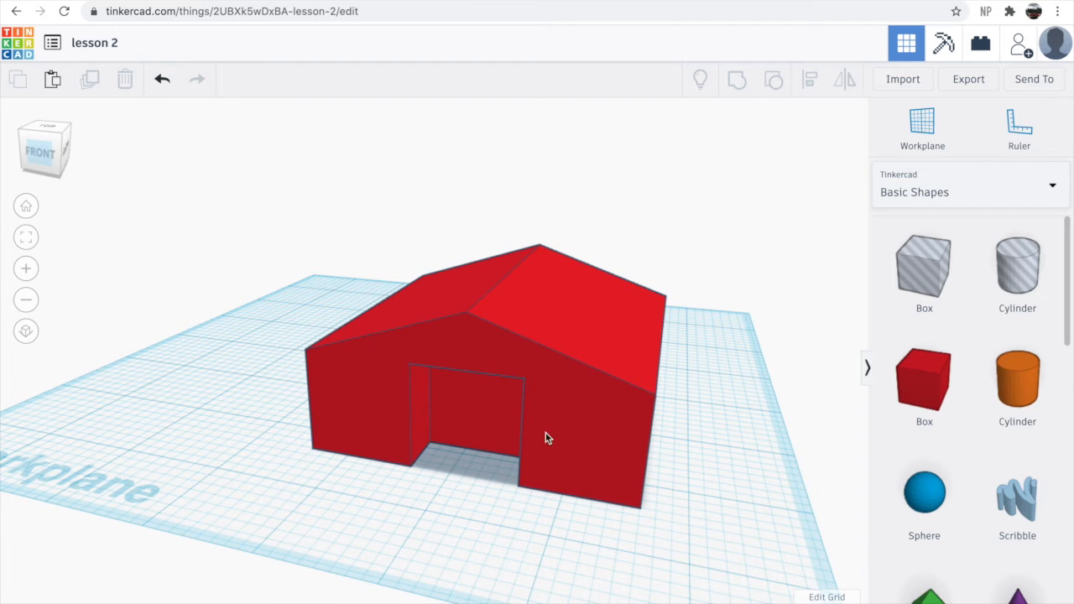
pyautogui.moveTo(427, 487); pyautogui.dragTo(446, 428, button='right')
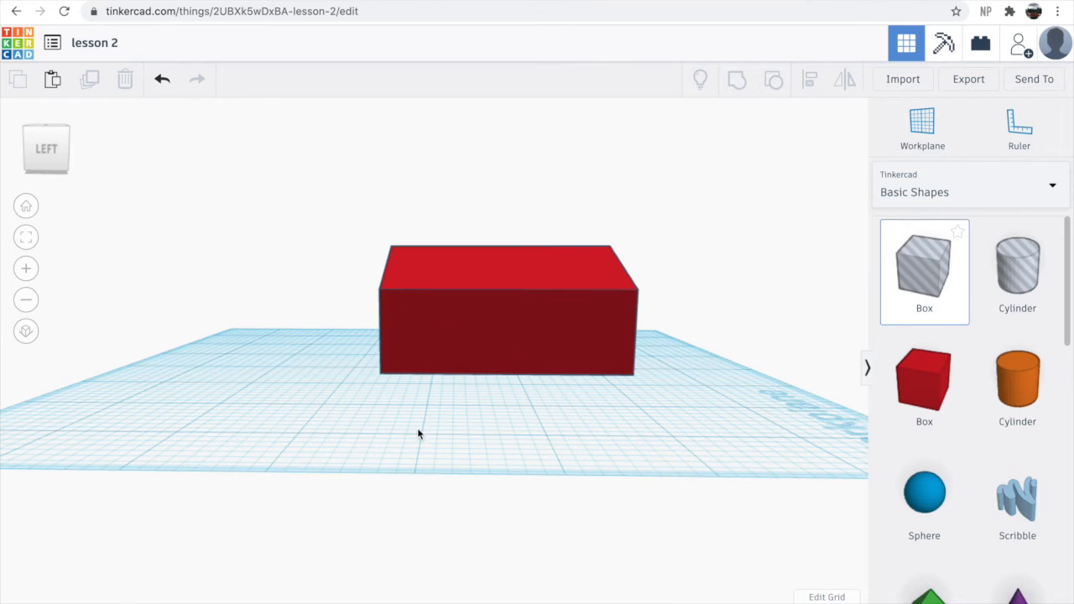
# - Place a Box hole in front of the red box and size it 0.5 wide, 0.1 deep and 0.25 high
pyautogui.click(421, 424)
pyautogui.moveTo(534, 425); pyautogui.dragTo(549, 441, button='right')
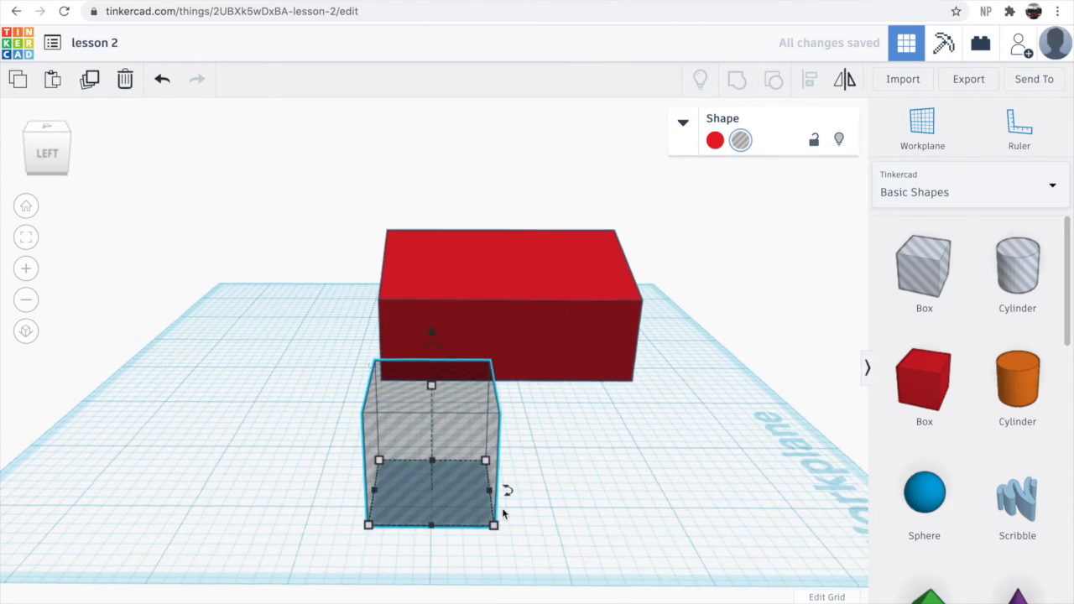
pyautogui.click(502, 528)
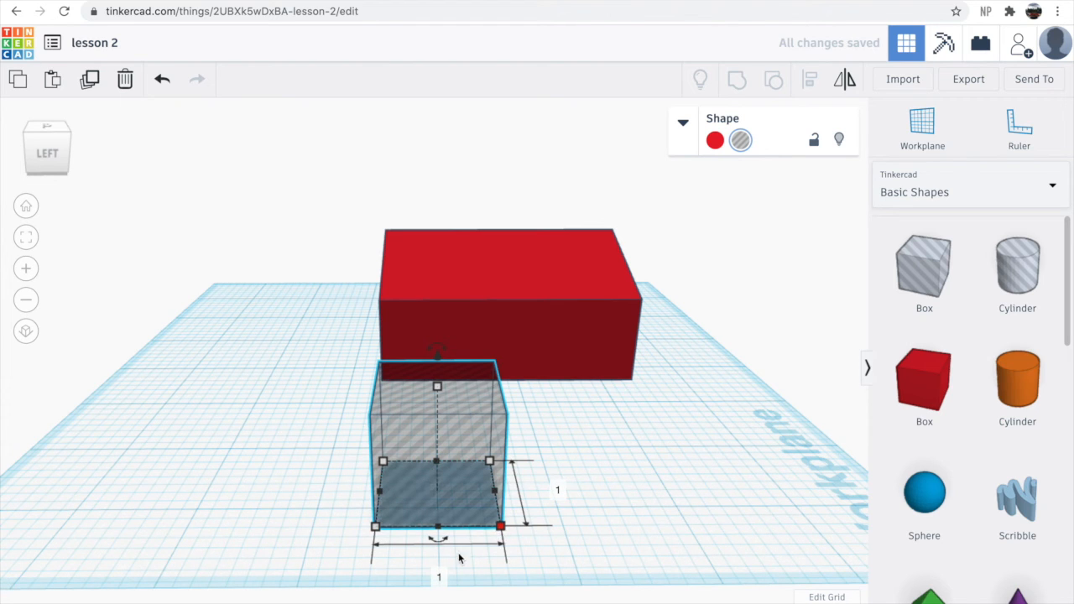
pyautogui.click(440, 576)
pyautogui.write('0.5')
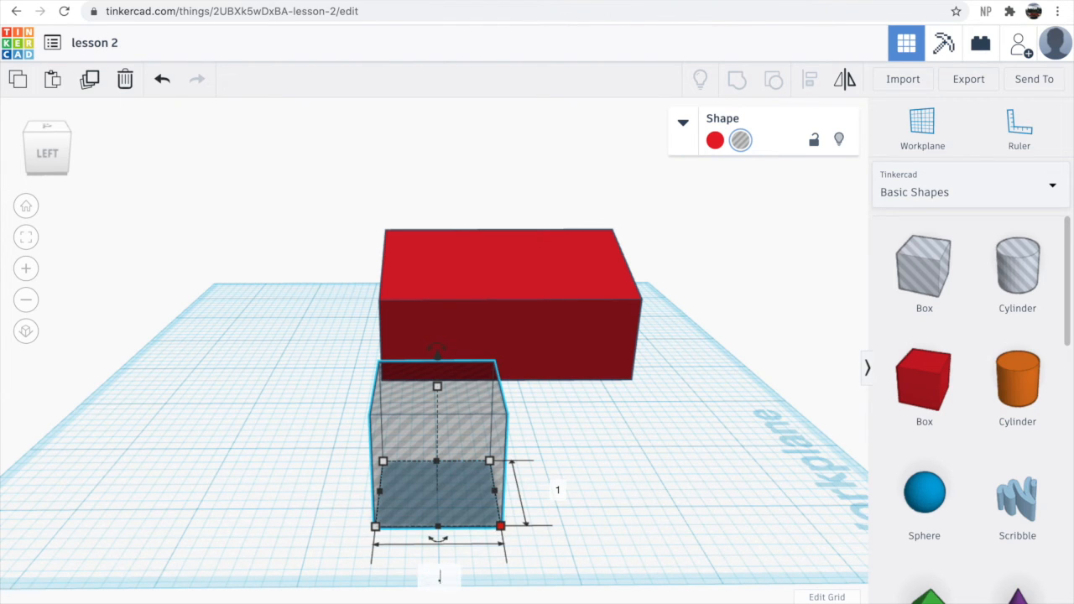
pyautogui.press('Return')
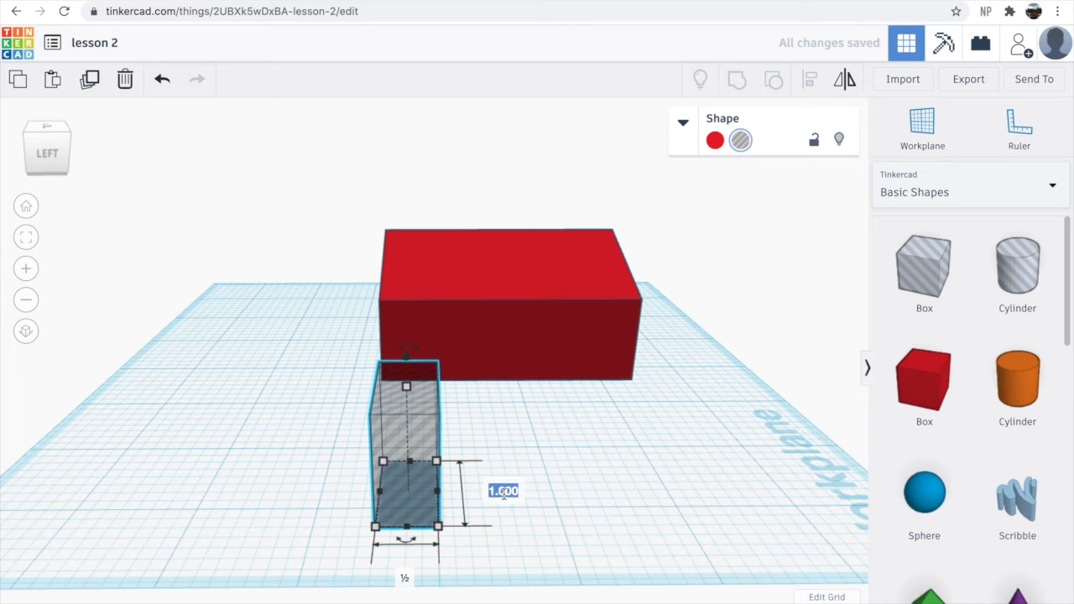
pyautogui.write('0.1')
pyautogui.press('Return')
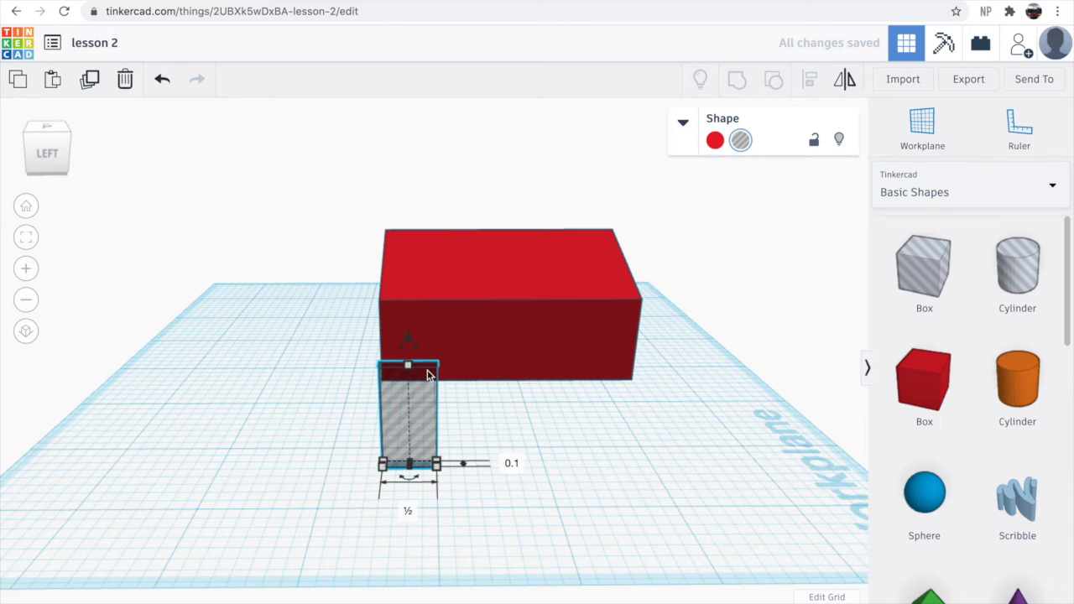
pyautogui.moveTo(408, 367)
pyautogui.click(483, 415)
pyautogui.write('0.25')
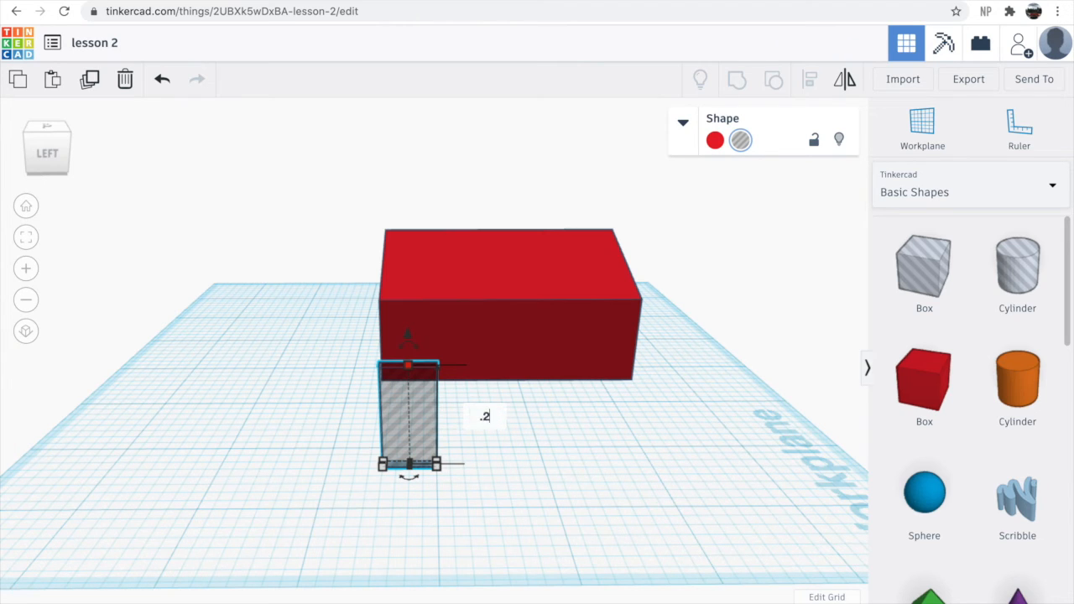
pyautogui.press('Return')
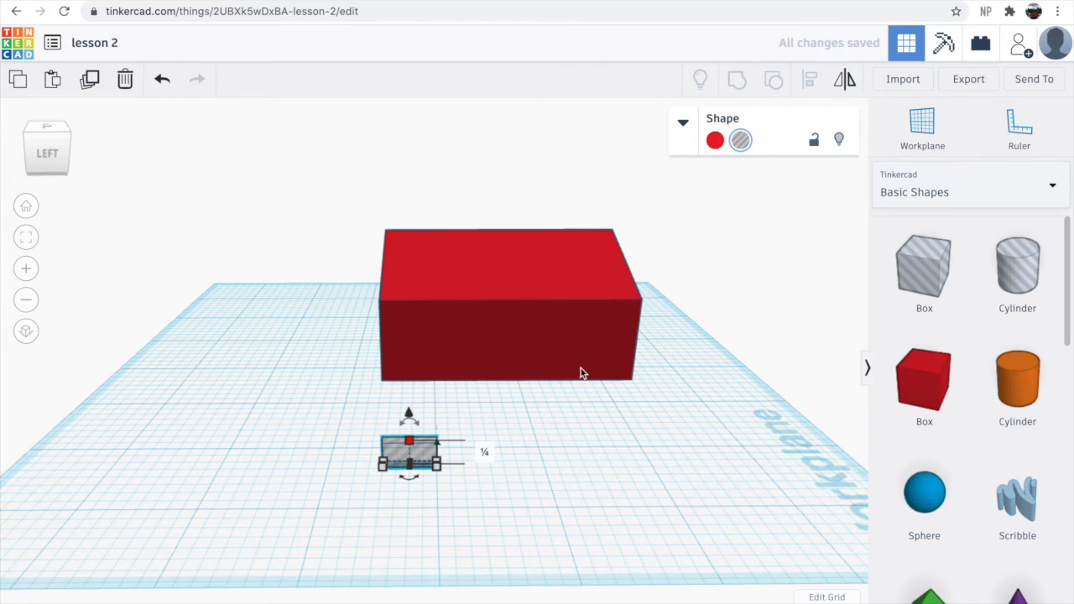
# - Align the small hole with the red box so it sits centered in the box's side wall as a window
pyautogui.click(529, 528)
pyautogui.click(809, 79)
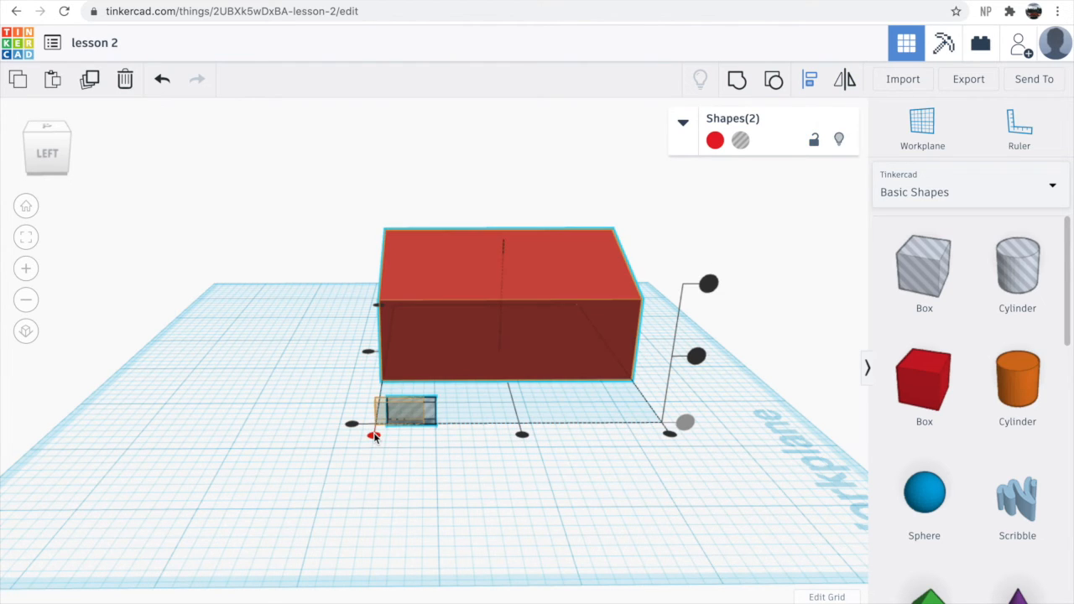
pyautogui.click(522, 435)
pyautogui.moveTo(522, 434); pyautogui.dragTo(359, 359, button='right')
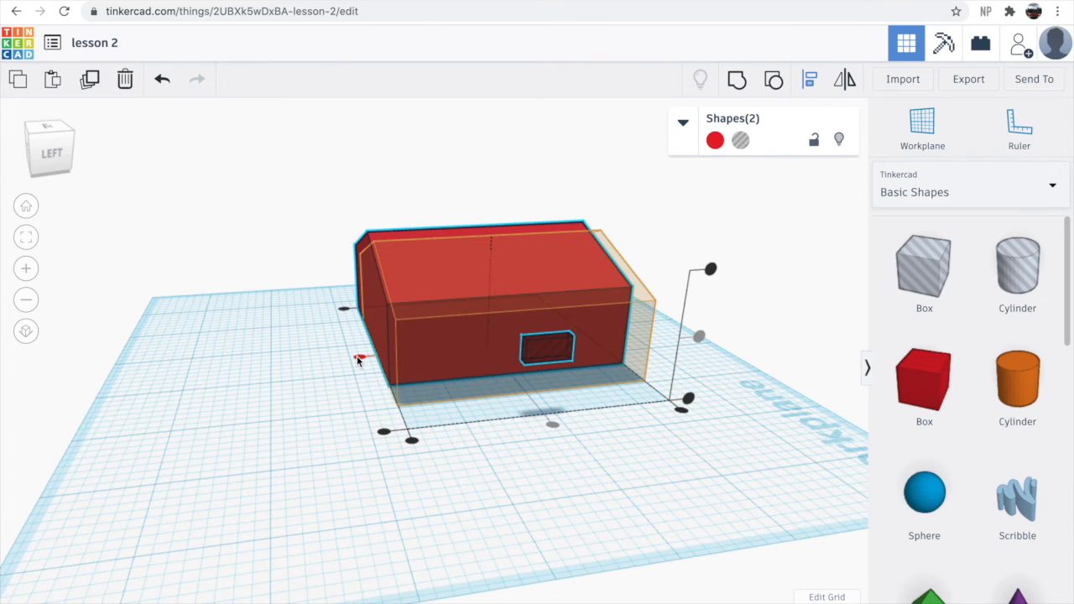
pyautogui.click(359, 359)
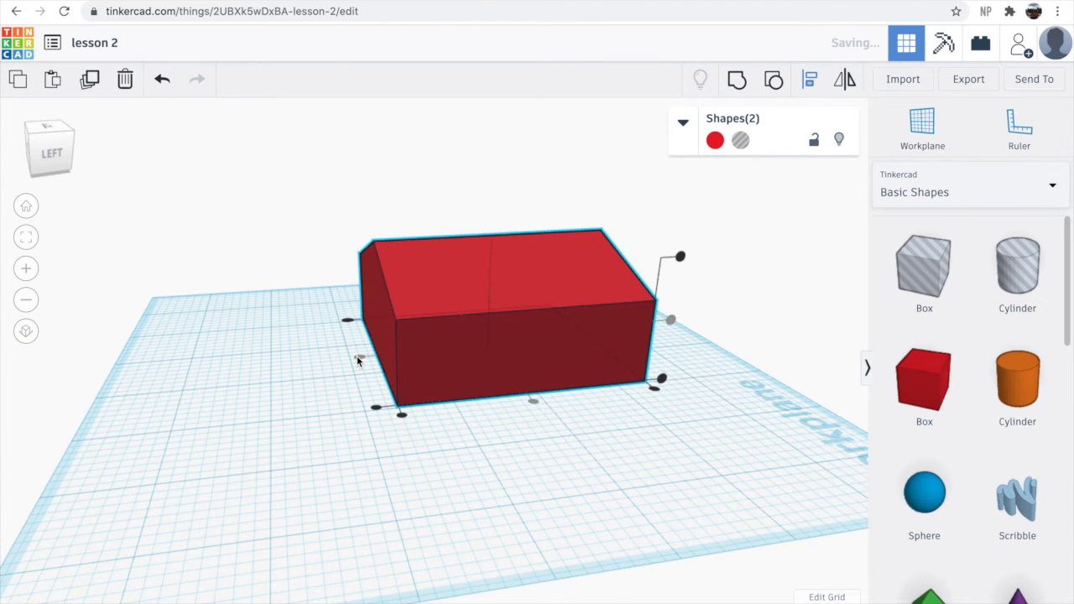
pyautogui.click(378, 408)
# - Select the red box and window hole together and group them to cut the window
pyautogui.moveTo(577, 454); pyautogui.dragTo(561, 344, button='right')
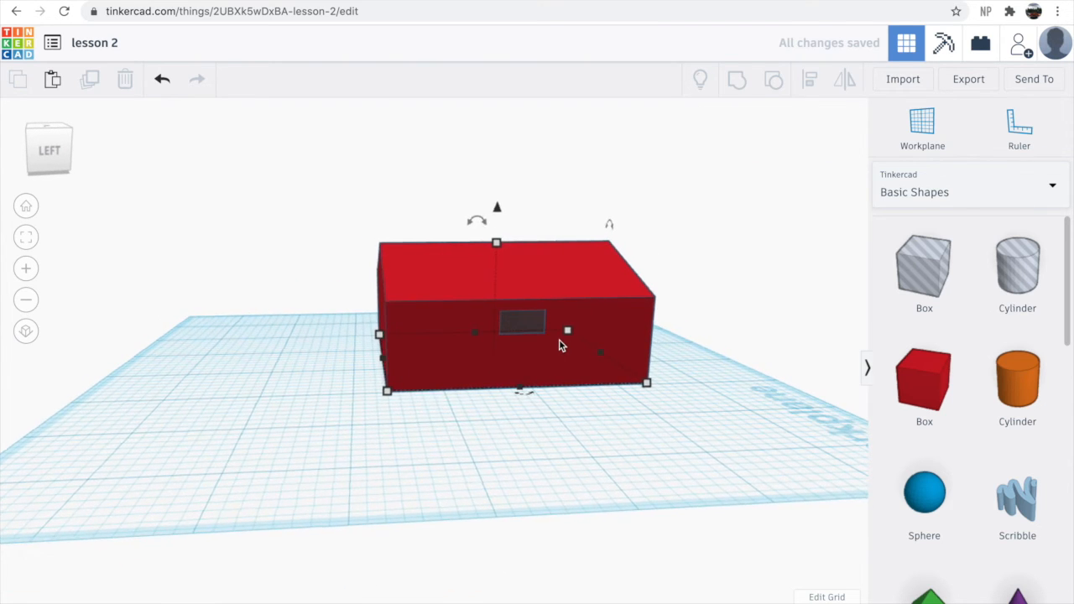
pyautogui.scroll(5, 561, 345)
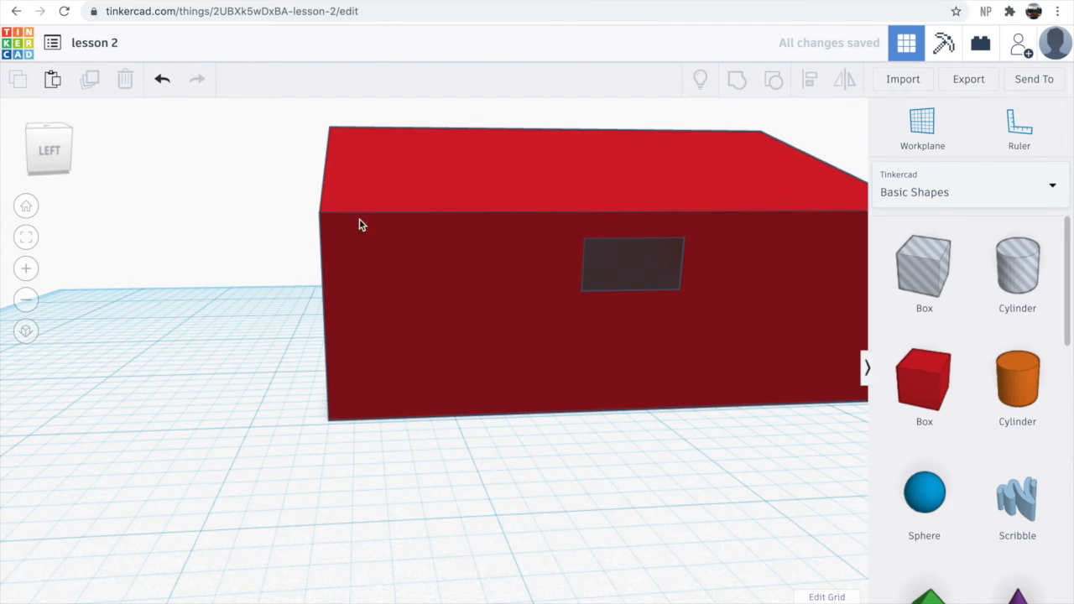
pyautogui.moveTo(295, 162); pyautogui.dragTo(783, 372)
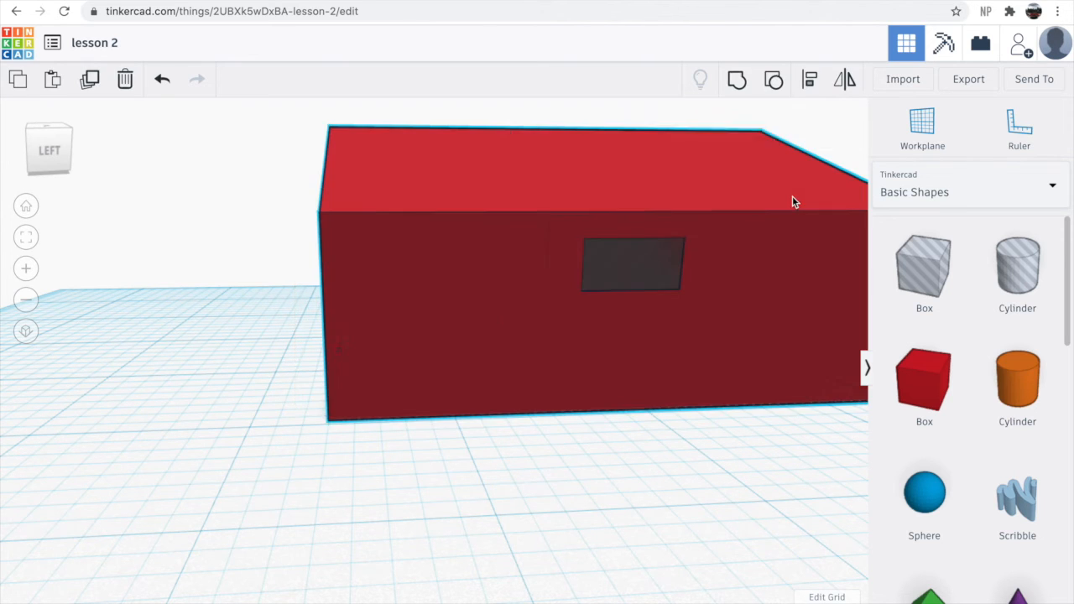
pyautogui.click(738, 81)
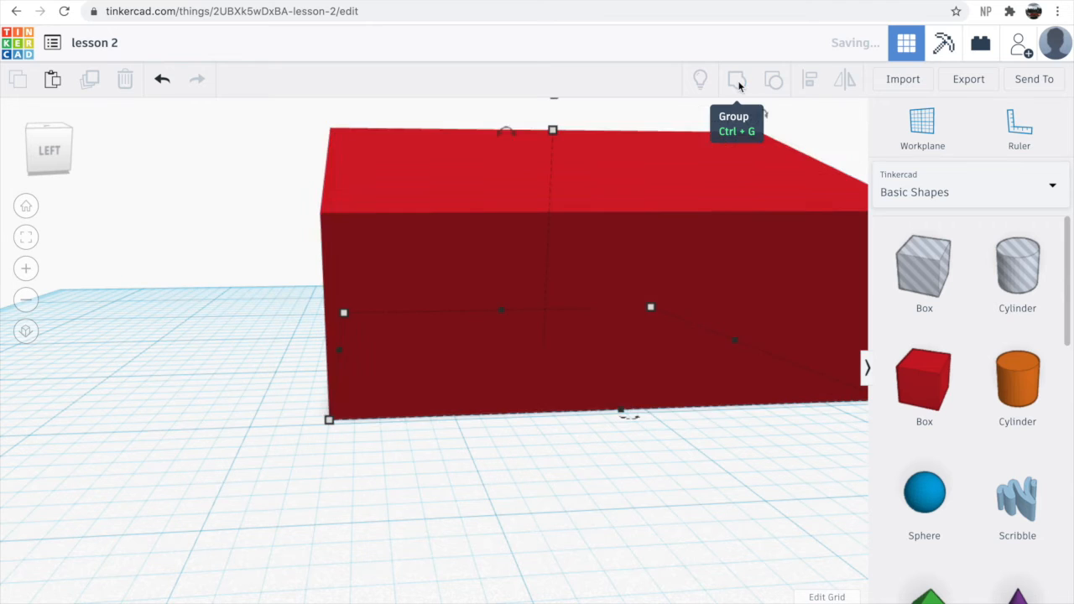
# - Select everything on the workplane and delete it
pyautogui.moveTo(647, 492); pyautogui.dragTo(626, 492, button='right')
pyautogui.click(625, 496)
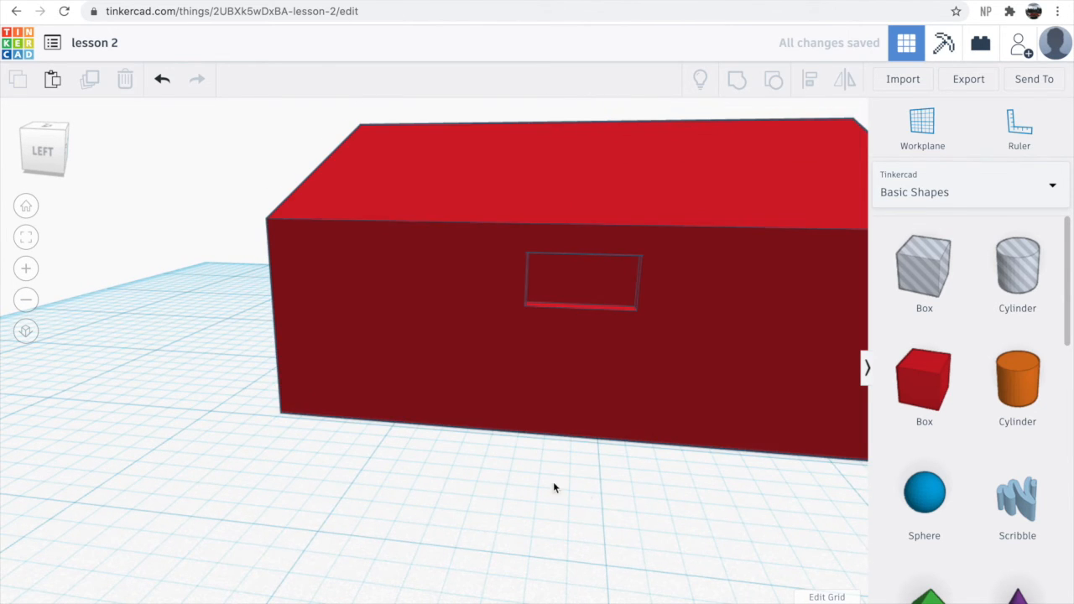
pyautogui.moveTo(554, 487); pyautogui.dragTo(496, 475, button='right')
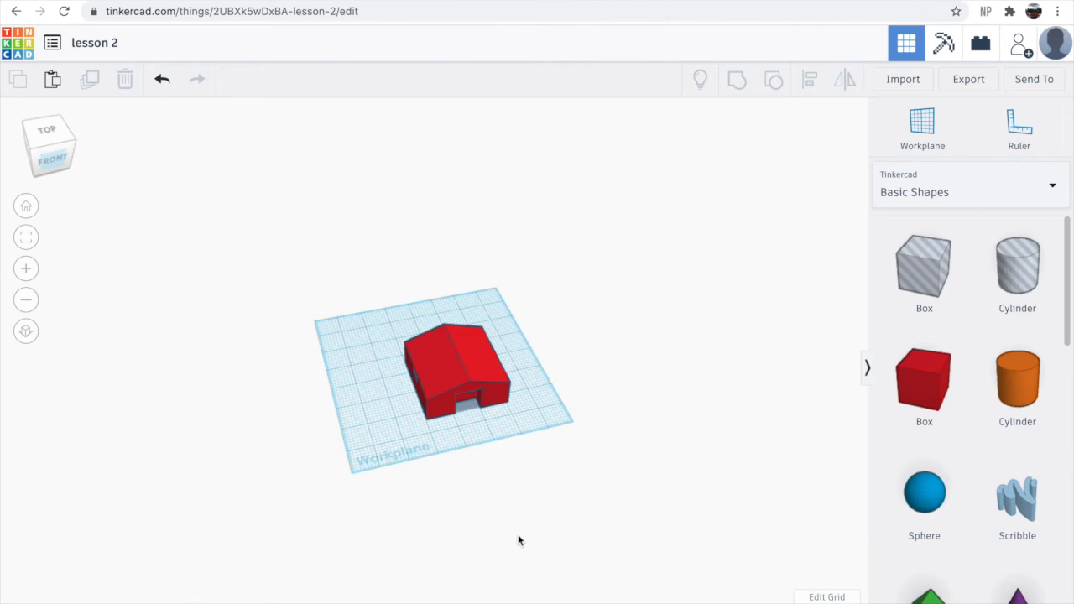
pyautogui.moveTo(520, 540); pyautogui.dragTo(511, 541, button='right')
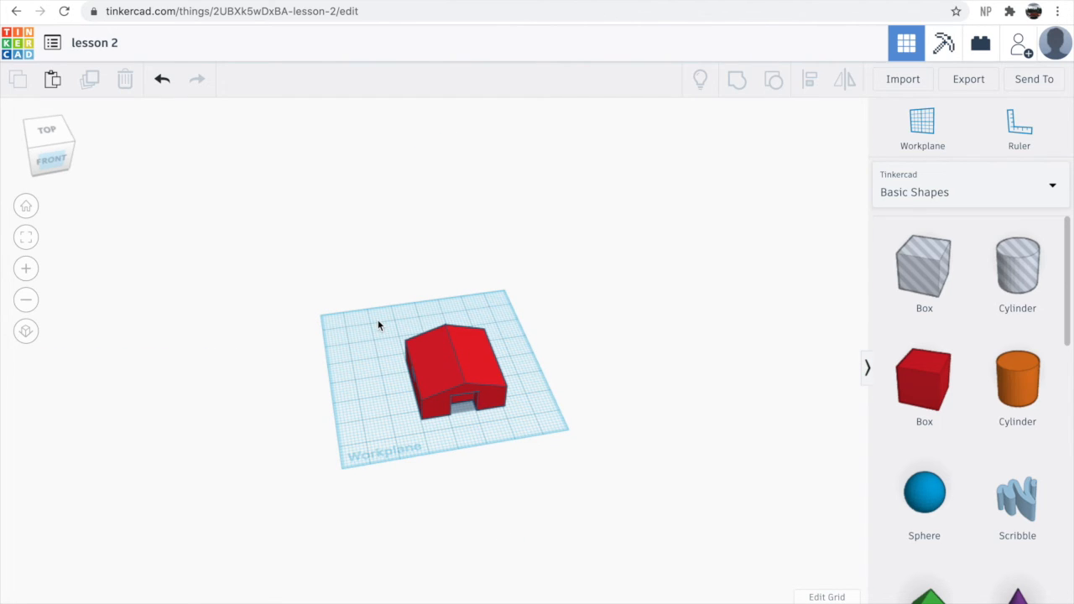
pyautogui.moveTo(389, 307); pyautogui.dragTo(634, 476)
pyautogui.press('Delete')
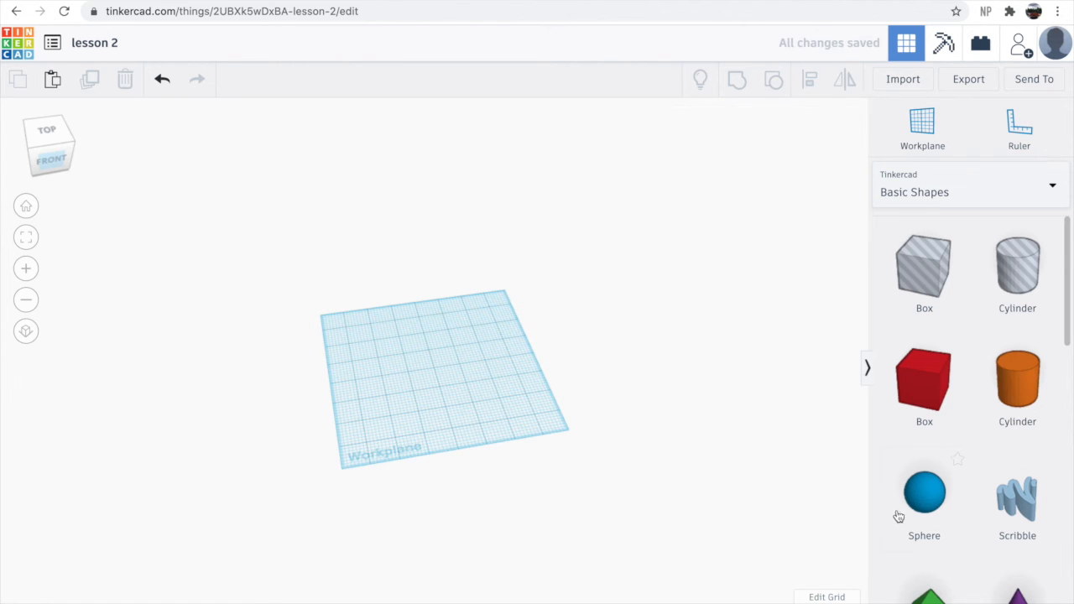
pyautogui.scroll(-5, 896, 520)
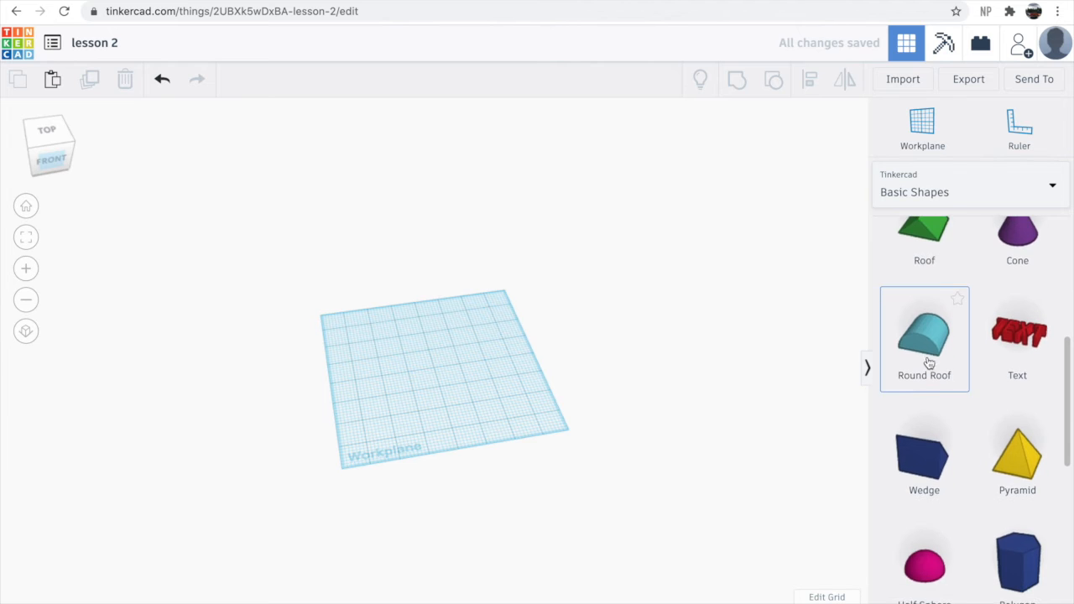
# - Place a Round Roof on the workplane and set its length to 5
pyautogui.moveTo(451, 373); pyautogui.dragTo(453, 375)
pyautogui.scroll(3, 458, 389)
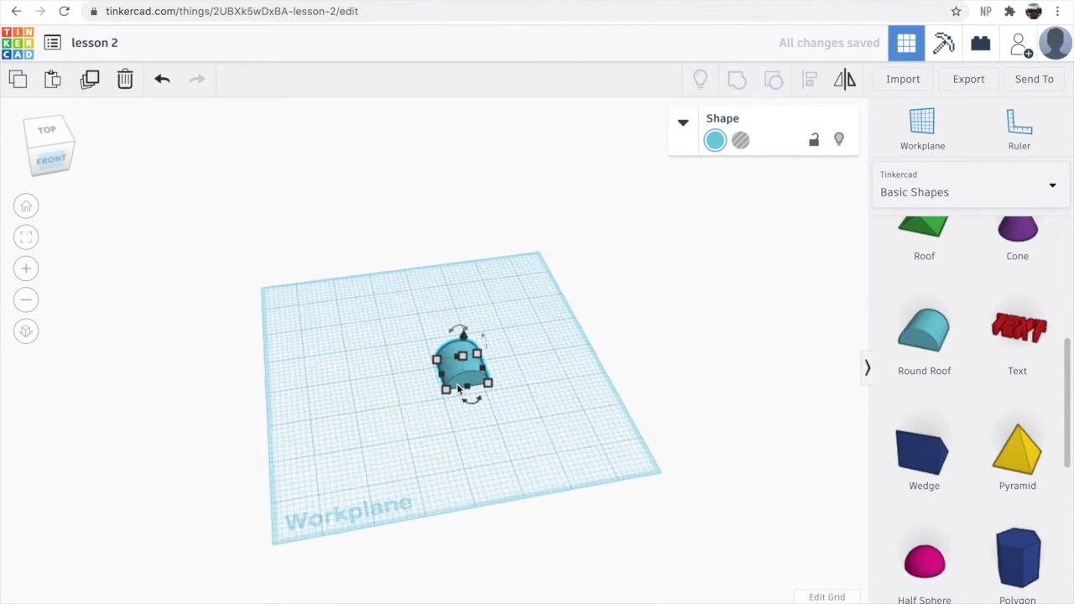
pyautogui.scroll(3, 459, 389)
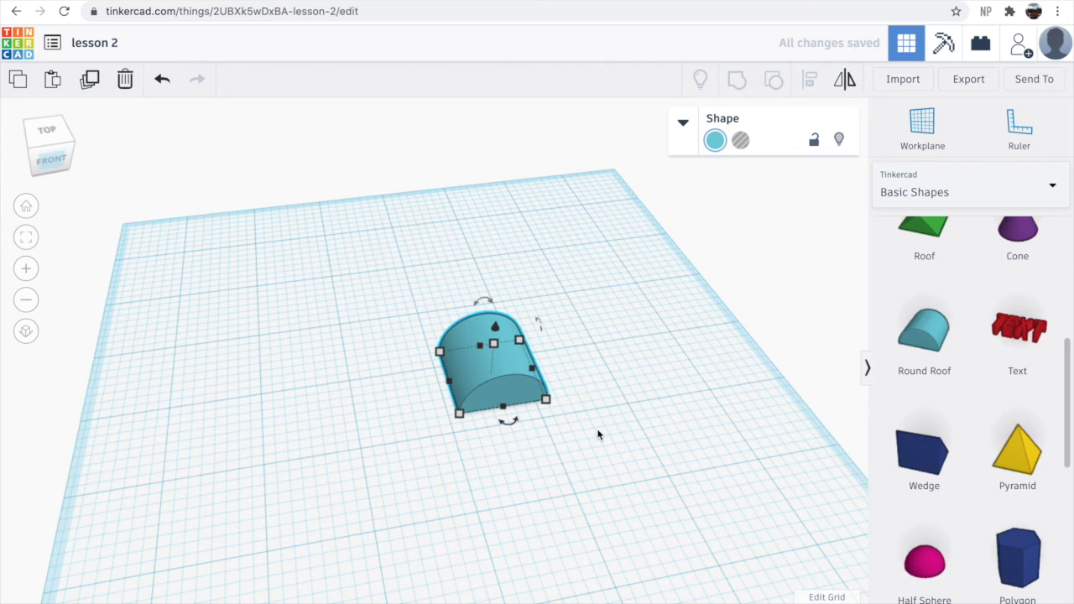
pyautogui.moveTo(575, 435); pyautogui.dragTo(564, 432, button='right')
pyautogui.moveTo(540, 417)
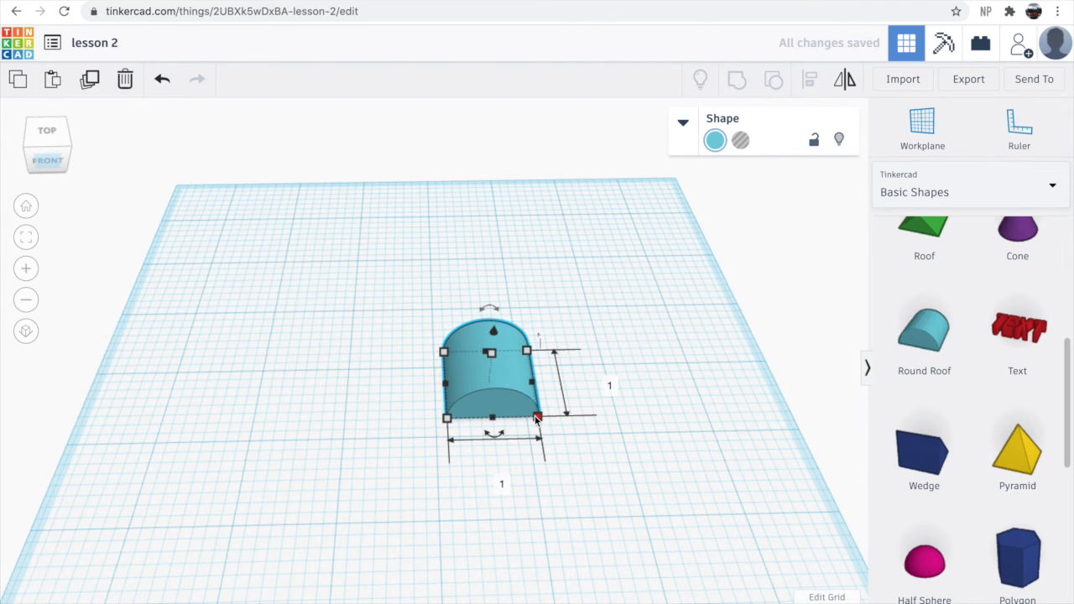
pyautogui.write('5')
pyautogui.press('Return')
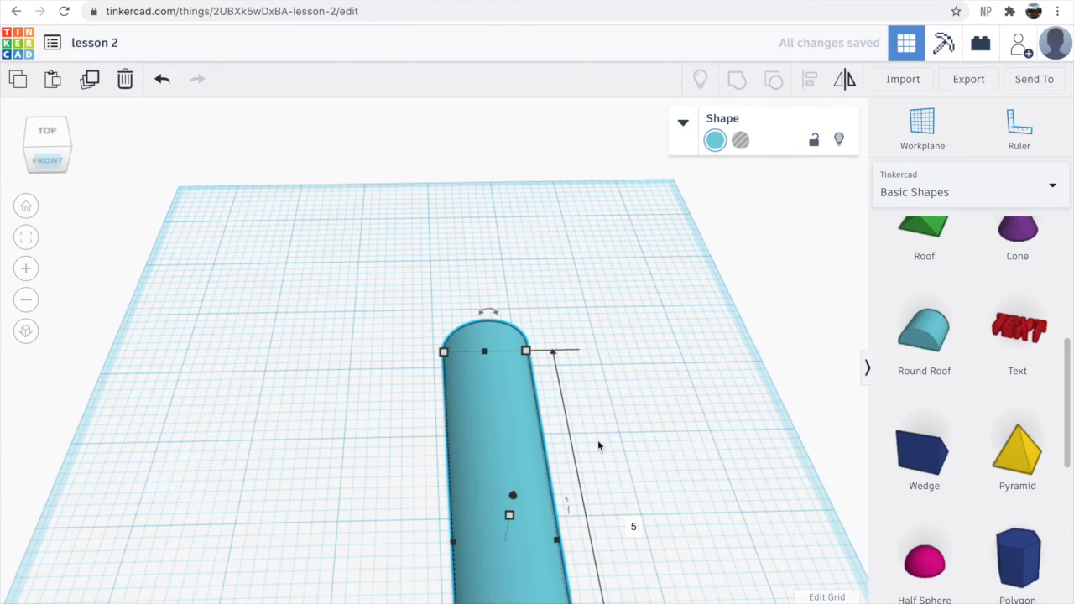
# - Select the round roof and lock it in place
pyautogui.scroll(-5, 597, 444)
pyautogui.moveTo(447, 374); pyautogui.dragTo(442, 350)
pyautogui.scroll(3, 448, 422)
pyautogui.scroll(5, 448, 421)
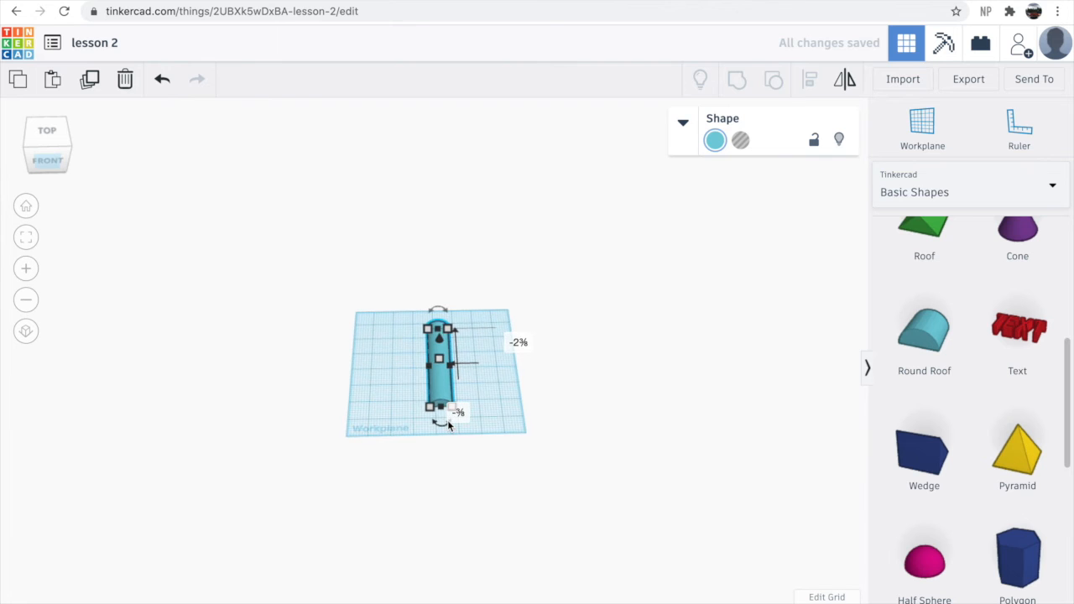
pyautogui.moveTo(515, 502); pyautogui.dragTo(491, 461, button='right')
pyautogui.moveTo(371, 251); pyautogui.dragTo(622, 519)
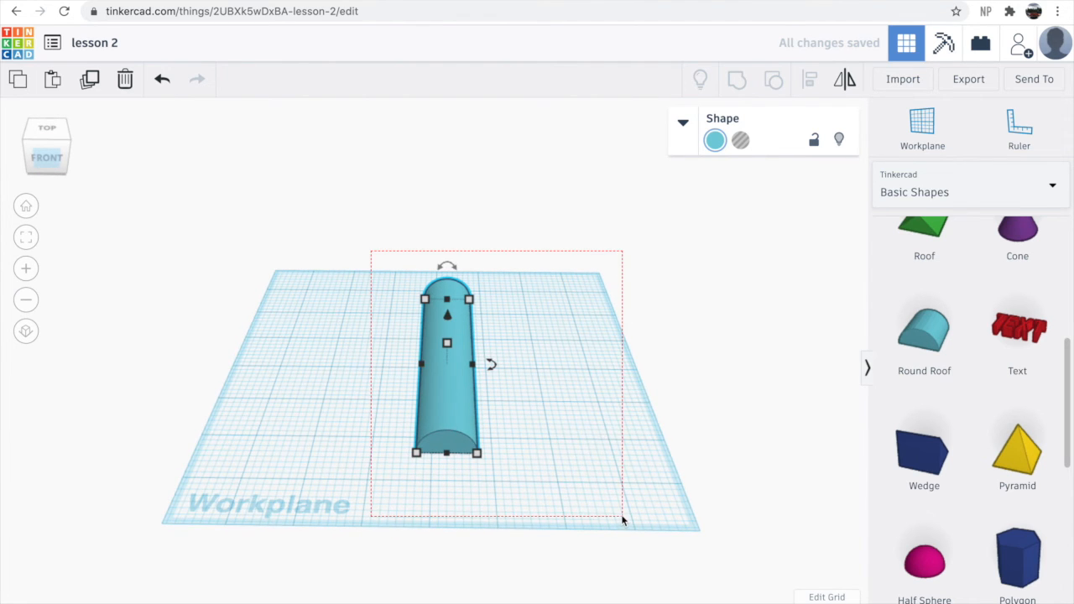
pyautogui.click(814, 139)
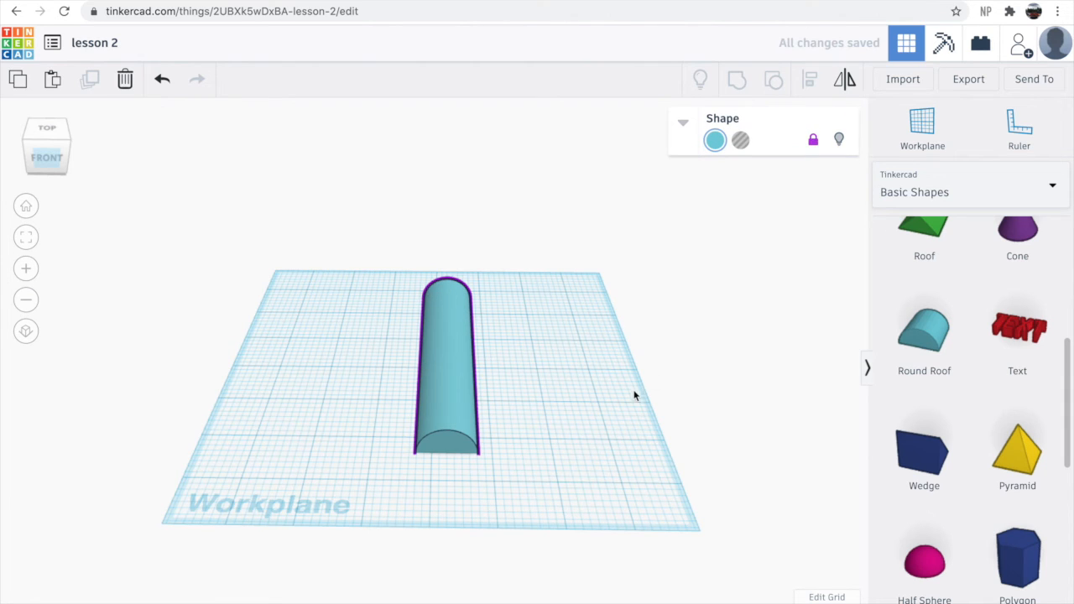
# - Place a Box hole at the front end of the round roof
pyautogui.scroll(5, 947, 361)
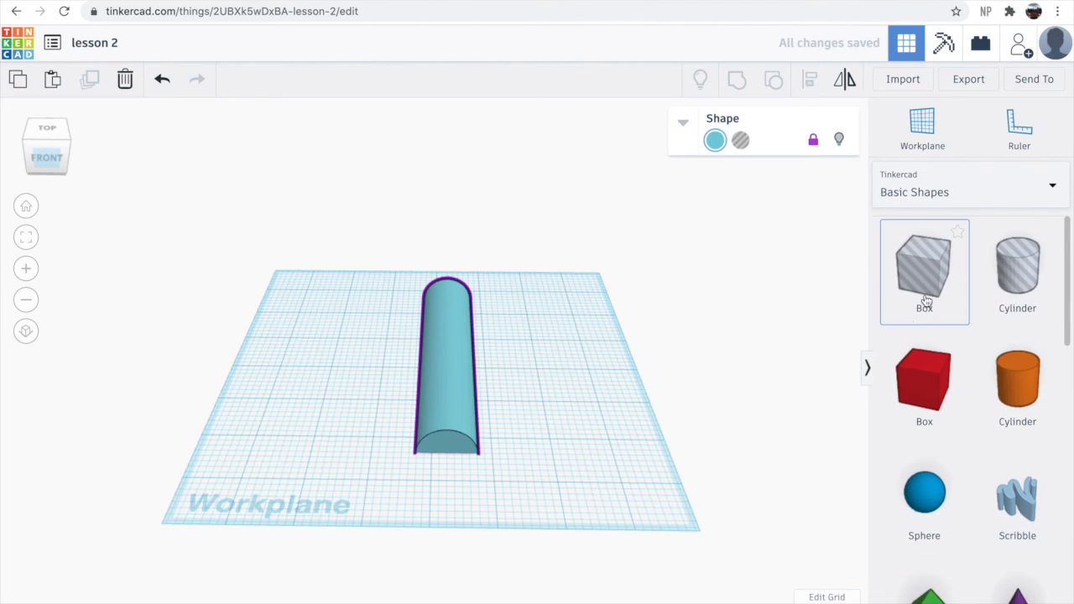
pyautogui.click(473, 501)
pyautogui.moveTo(472, 496); pyautogui.dragTo(467, 518)
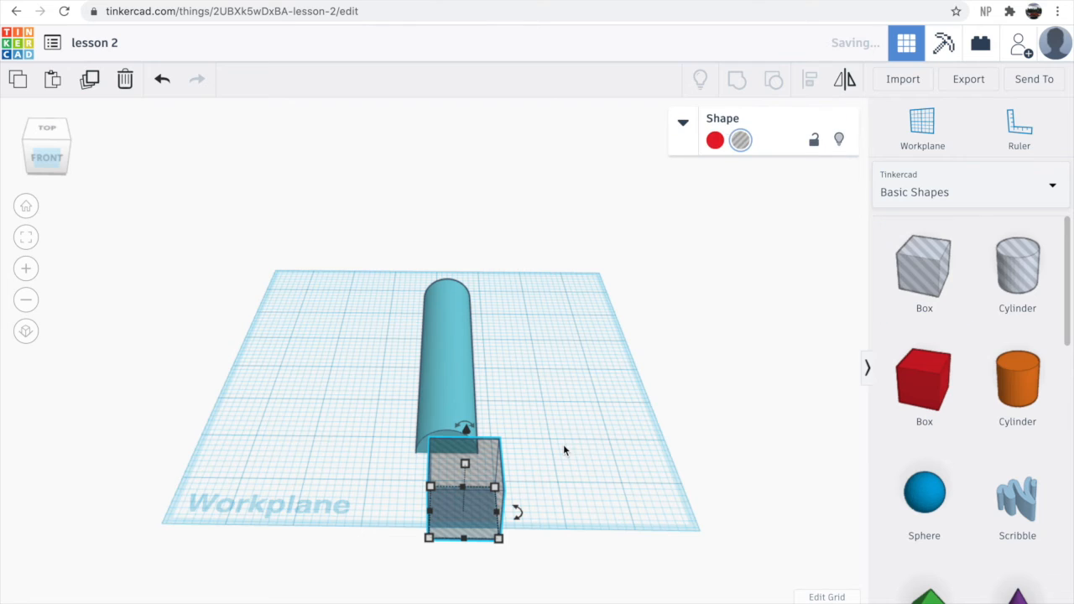
# - Select the roof and box hole together, lock both, then unlock them again
pyautogui.click(391, 333)
pyautogui.moveTo(366, 310); pyautogui.dragTo(595, 552)
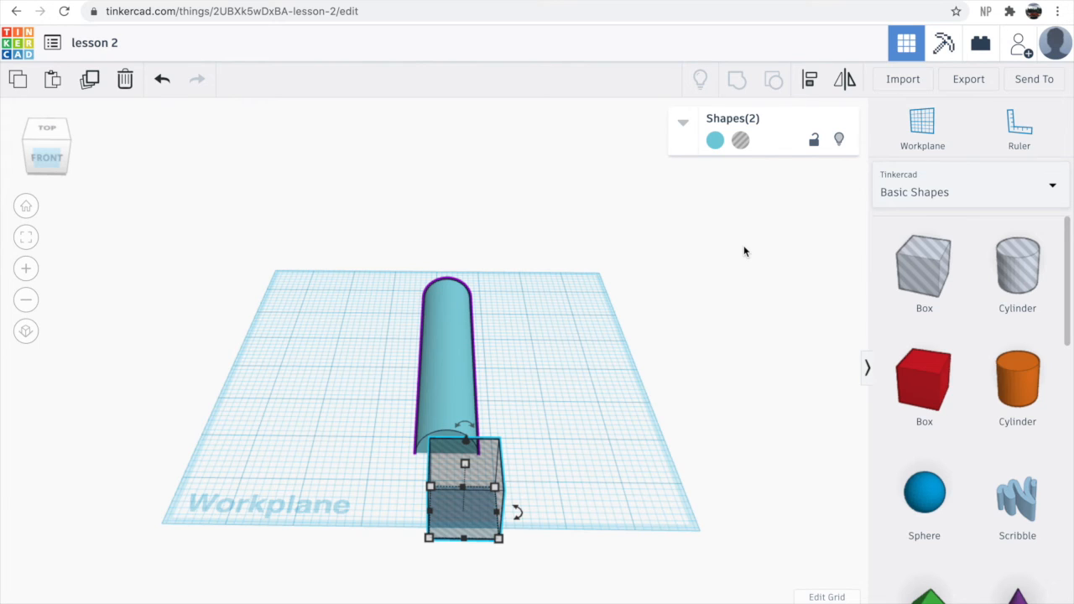
pyautogui.click(813, 140)
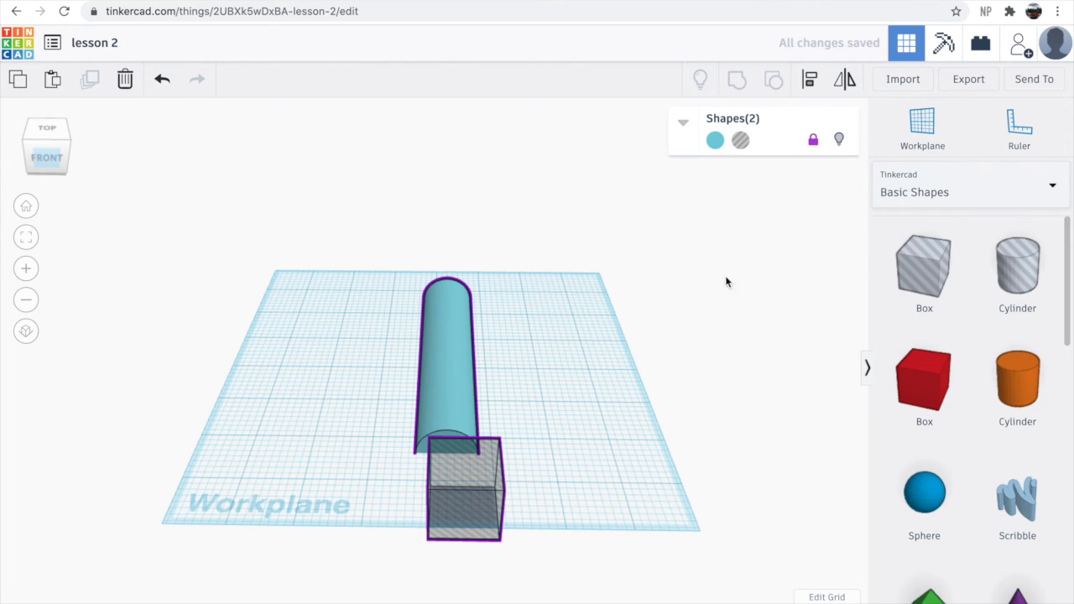
pyautogui.click(813, 141)
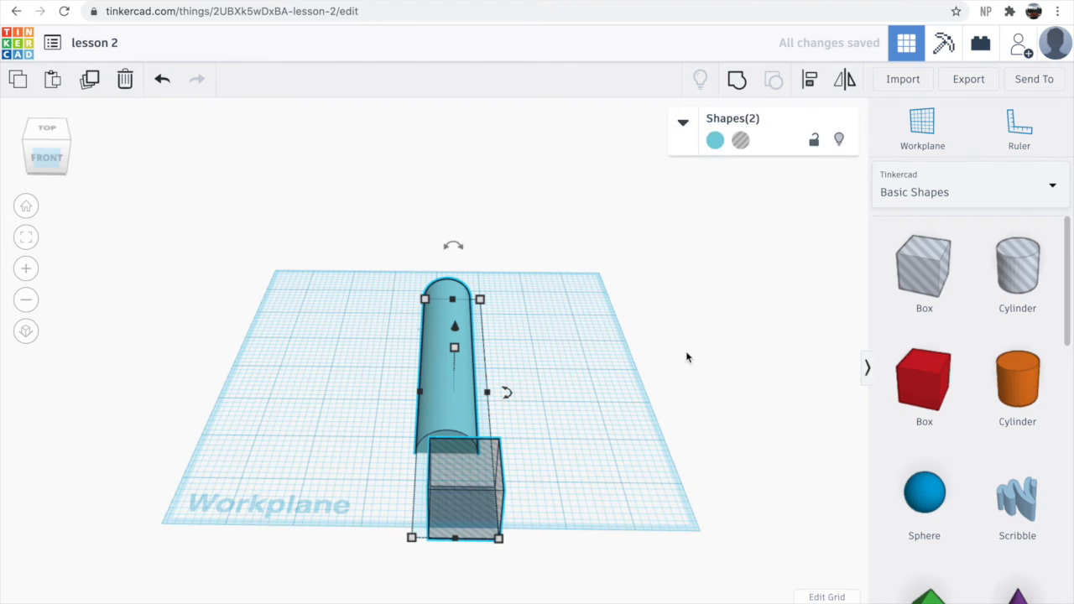
# - Select the box hole and make it narrower
pyautogui.click(550, 470)
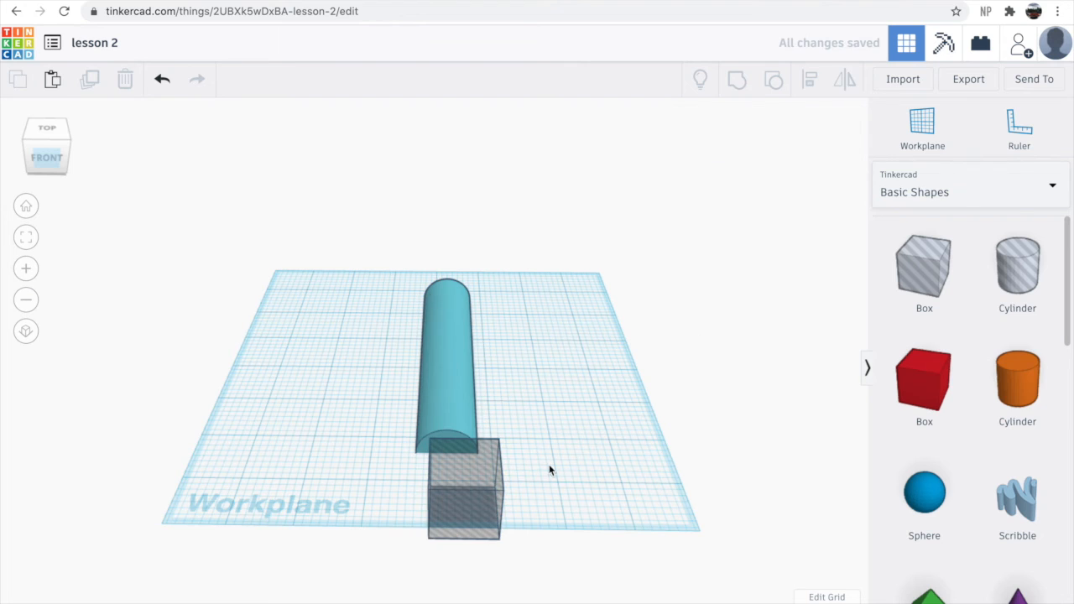
pyautogui.click(485, 499)
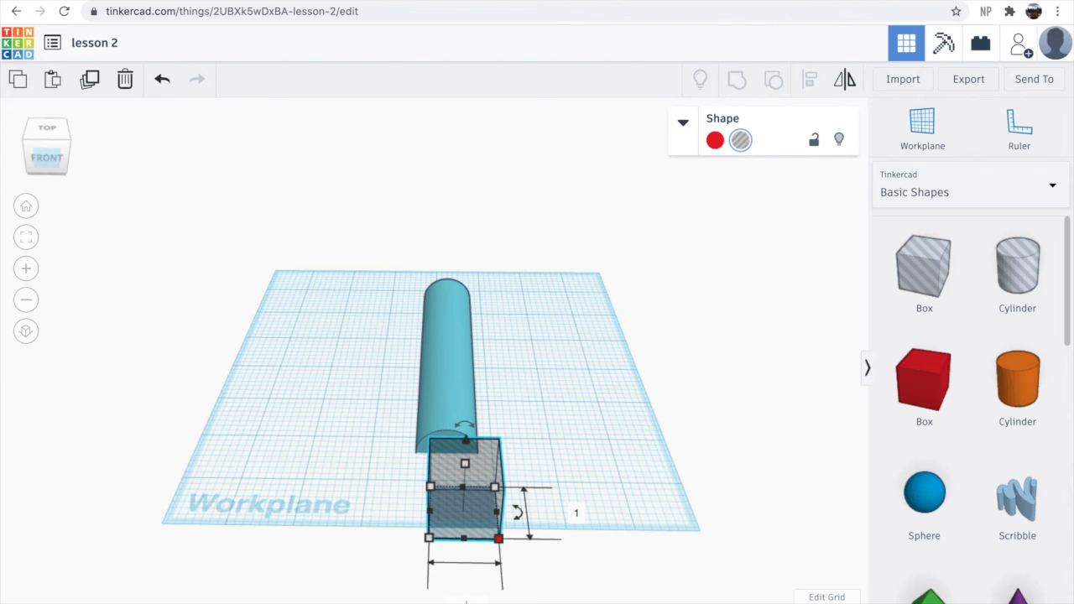
pyautogui.press('Return')
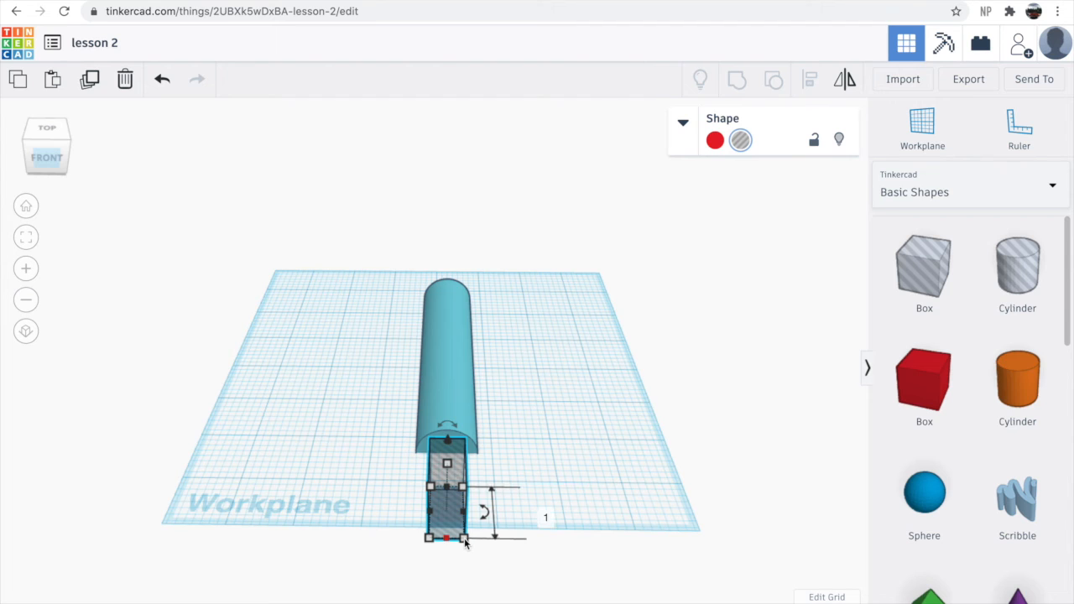
# - Set the box hole's length to 10 so it runs through the roof
pyautogui.click(545, 518)
pyautogui.write('18')
pyautogui.press('Return')
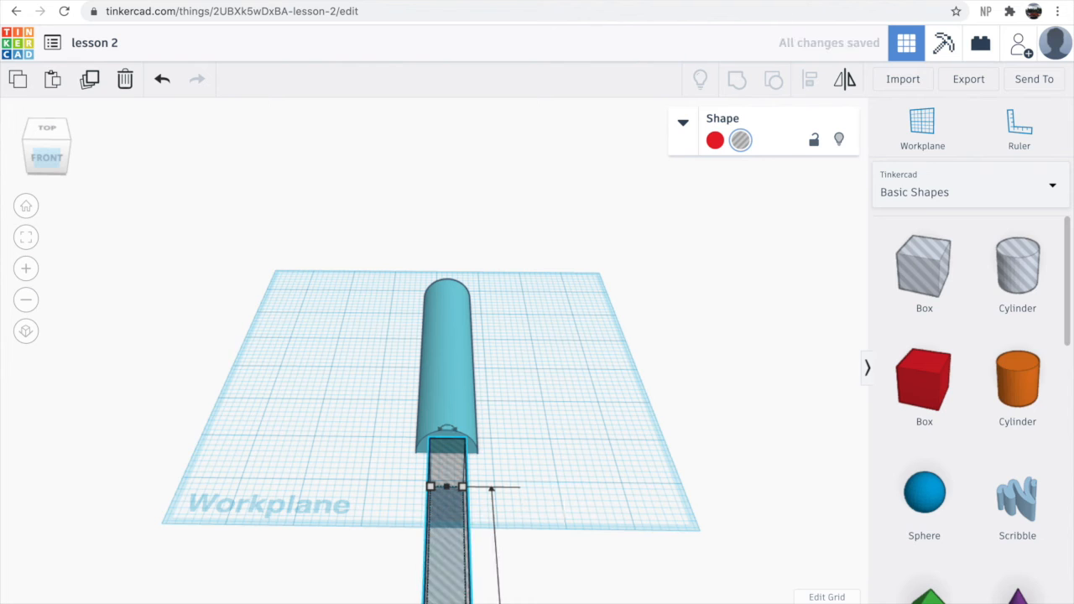
pyautogui.write('10')
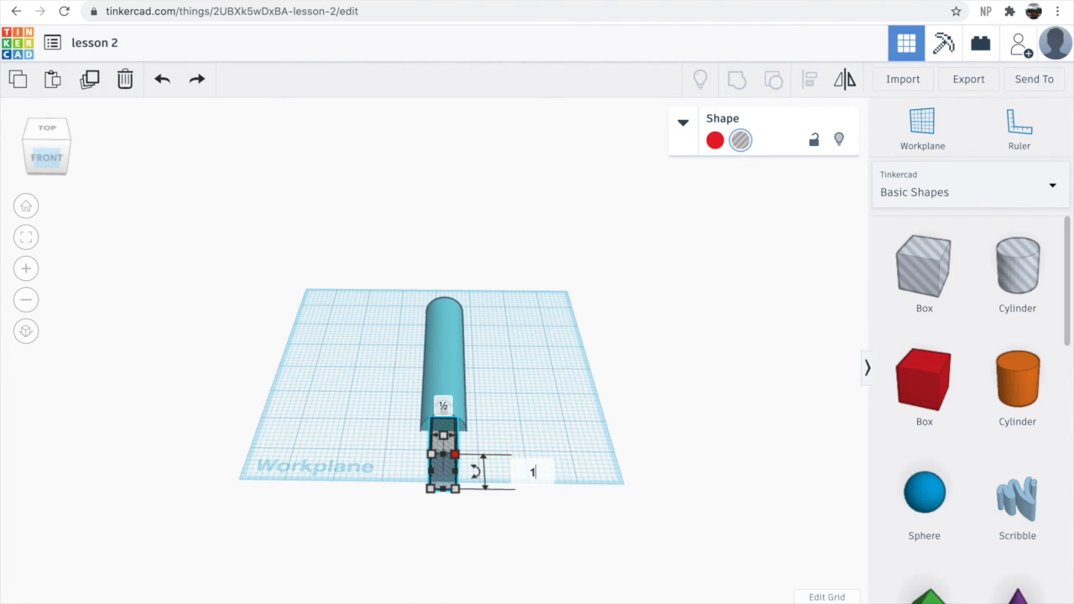
pyautogui.press('Return')
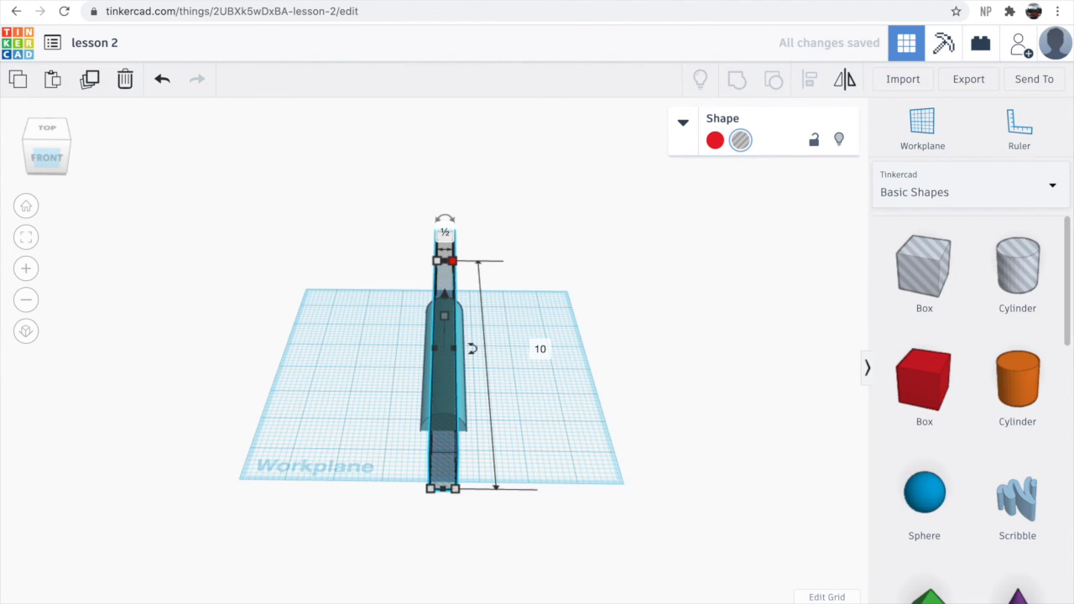
# - Set the box hole's height to 0.5
pyautogui.moveTo(669, 458); pyautogui.dragTo(602, 481, button='right')
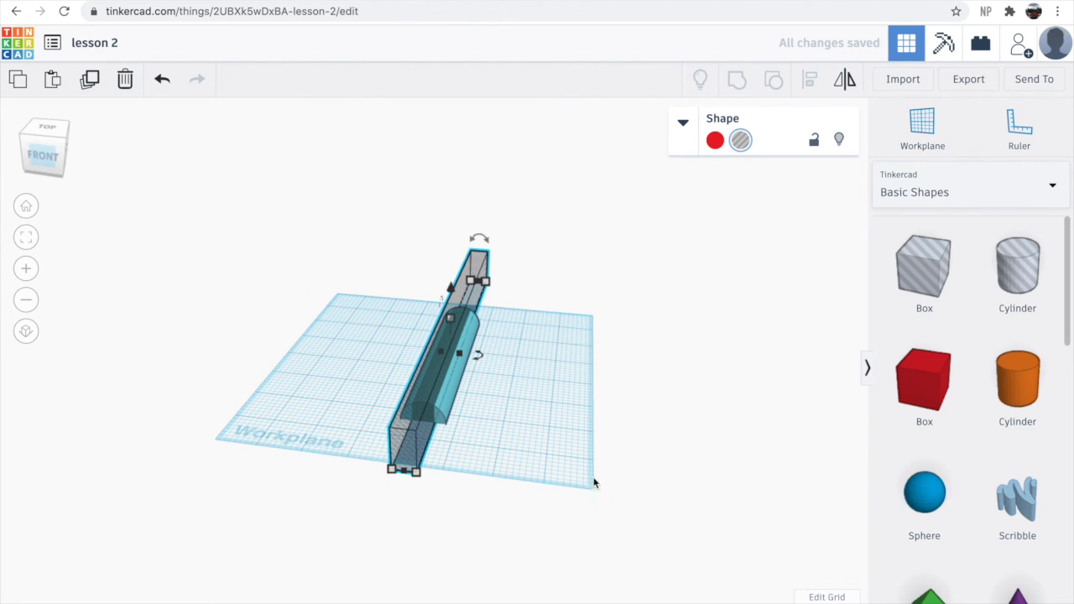
pyautogui.moveTo(493, 434); pyautogui.dragTo(542, 408, button='right')
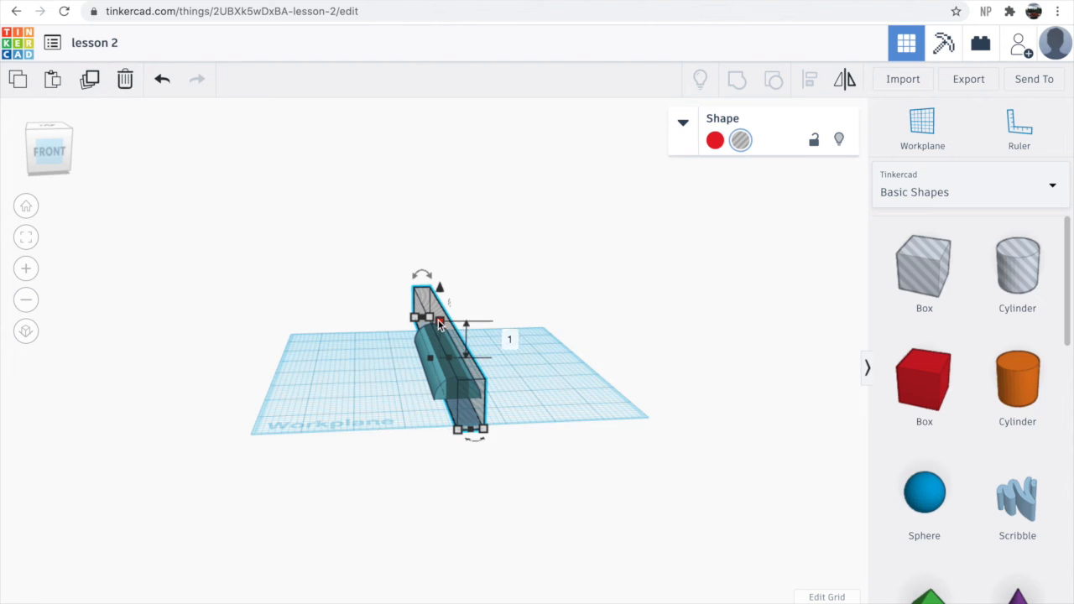
pyautogui.write('.5')
pyautogui.press('Return')
# - Try to align the box hole and round roof from the front view
pyautogui.moveTo(520, 483); pyautogui.dragTo(499, 471, button='right')
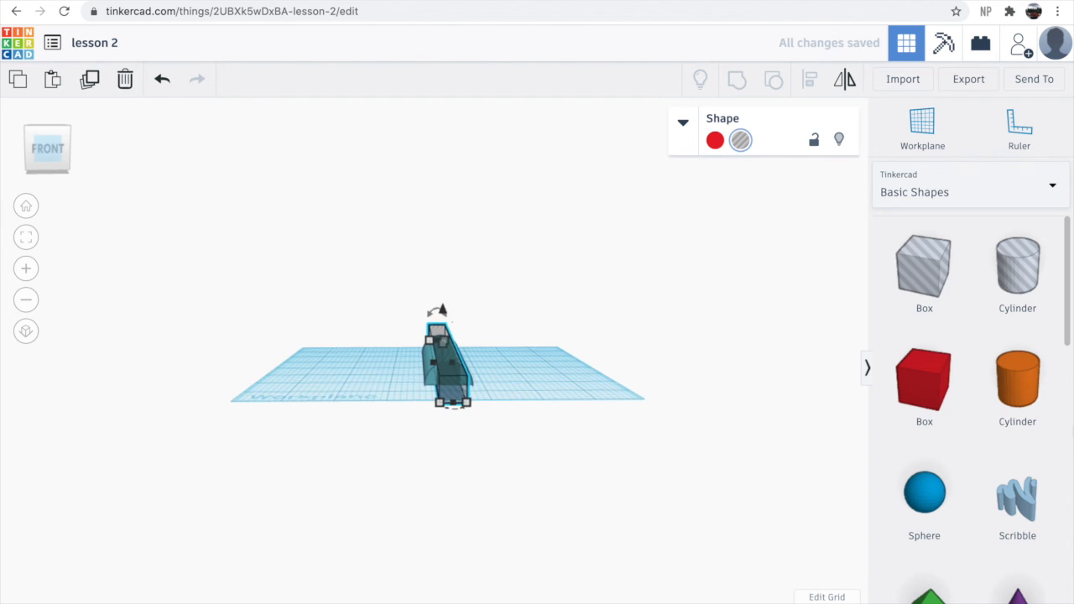
pyautogui.click(52, 151)
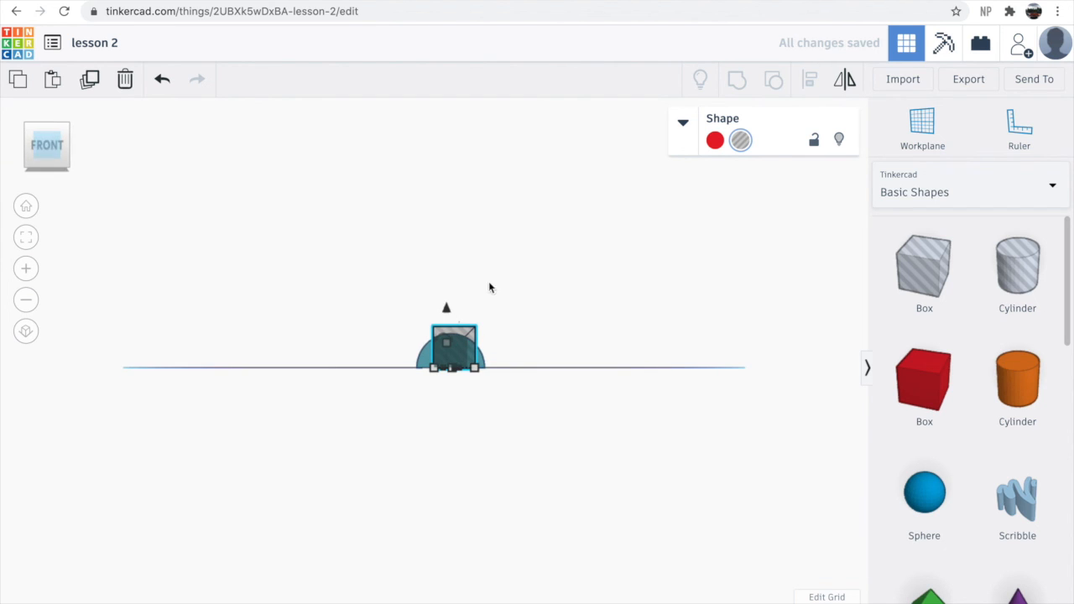
pyautogui.moveTo(366, 270); pyautogui.dragTo(566, 394)
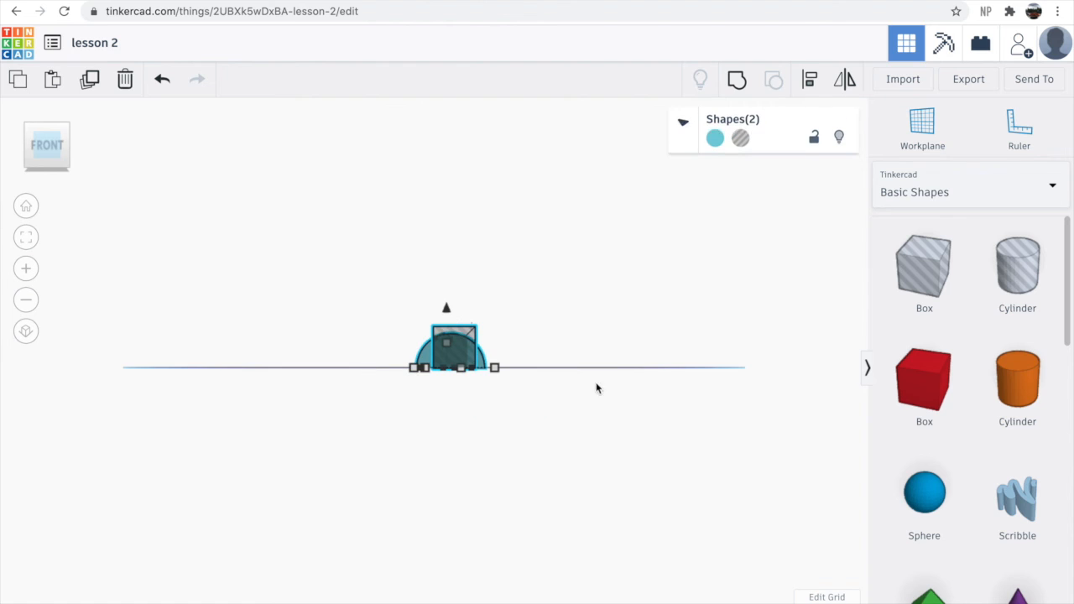
pyautogui.click(820, 85)
pyautogui.moveTo(471, 420); pyautogui.dragTo(474, 469, button='right')
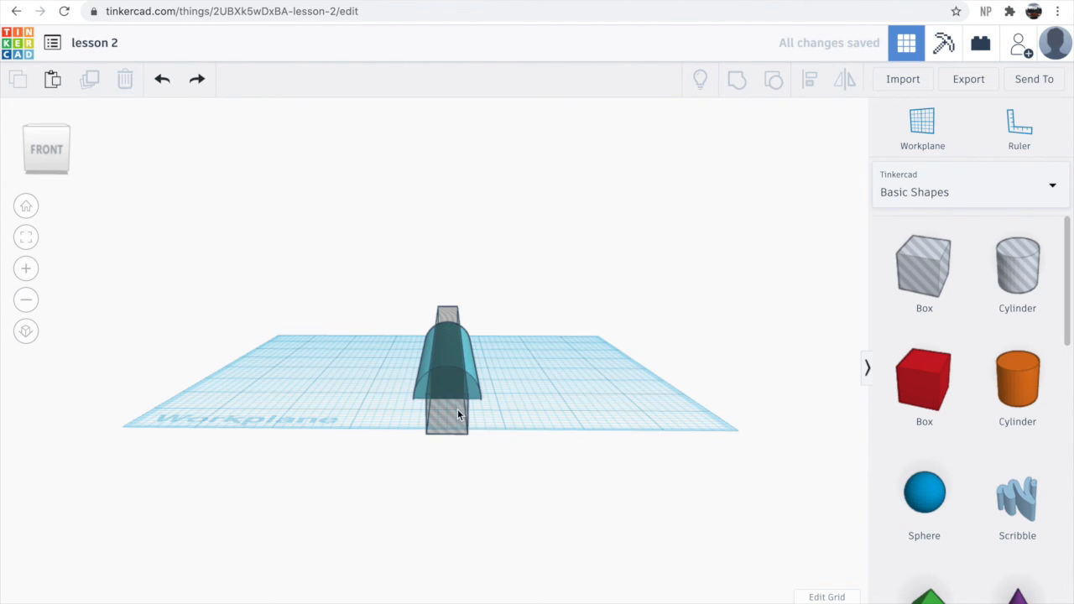
# - Set the box hole's height to 0.25
pyautogui.click(458, 409)
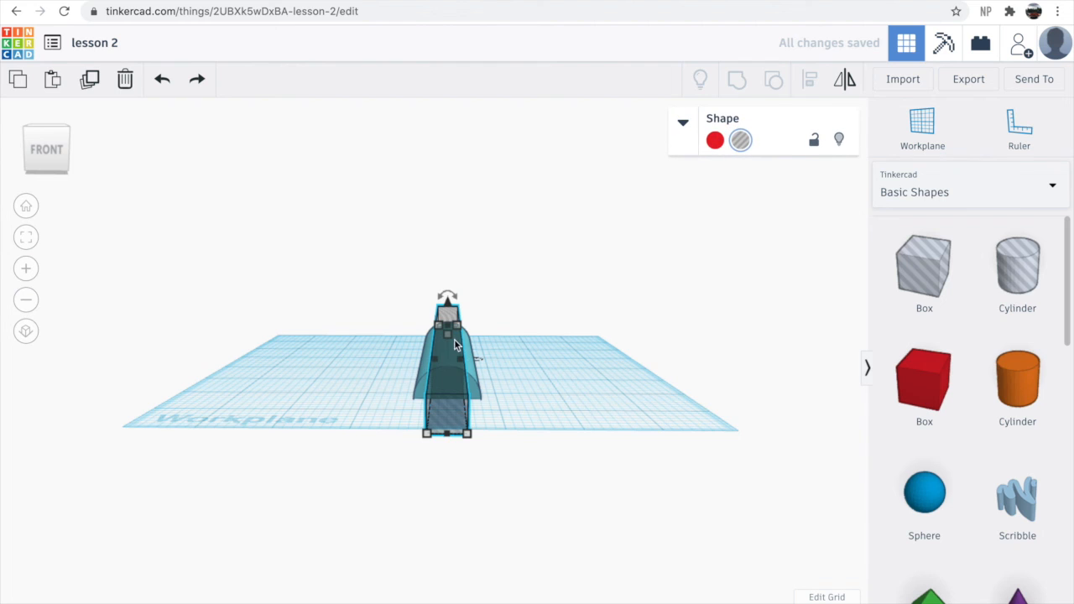
pyautogui.click(517, 348)
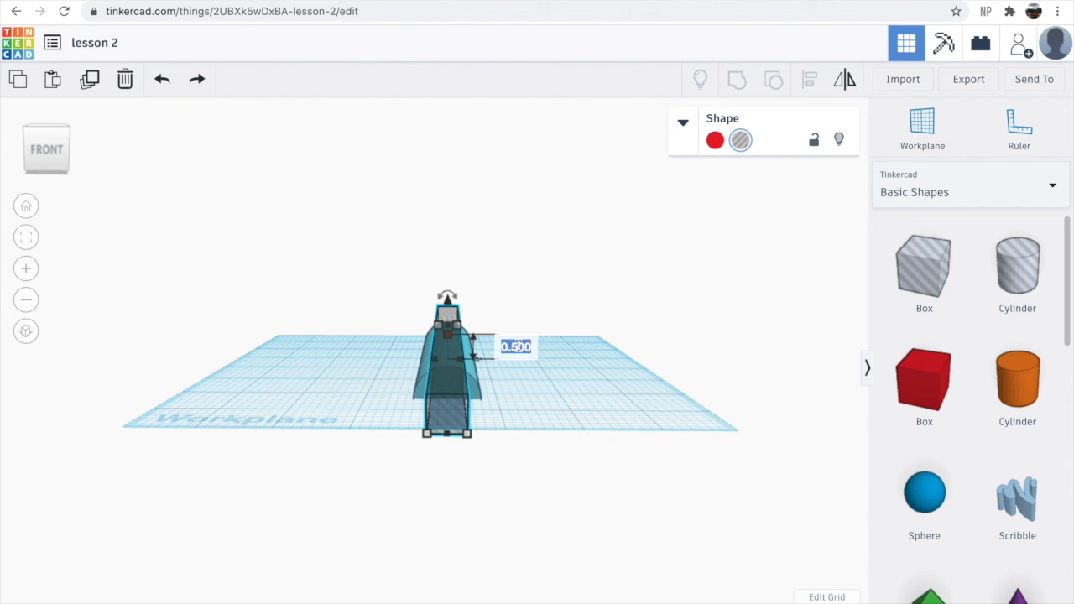
pyautogui.write('.25')
pyautogui.press('Return')
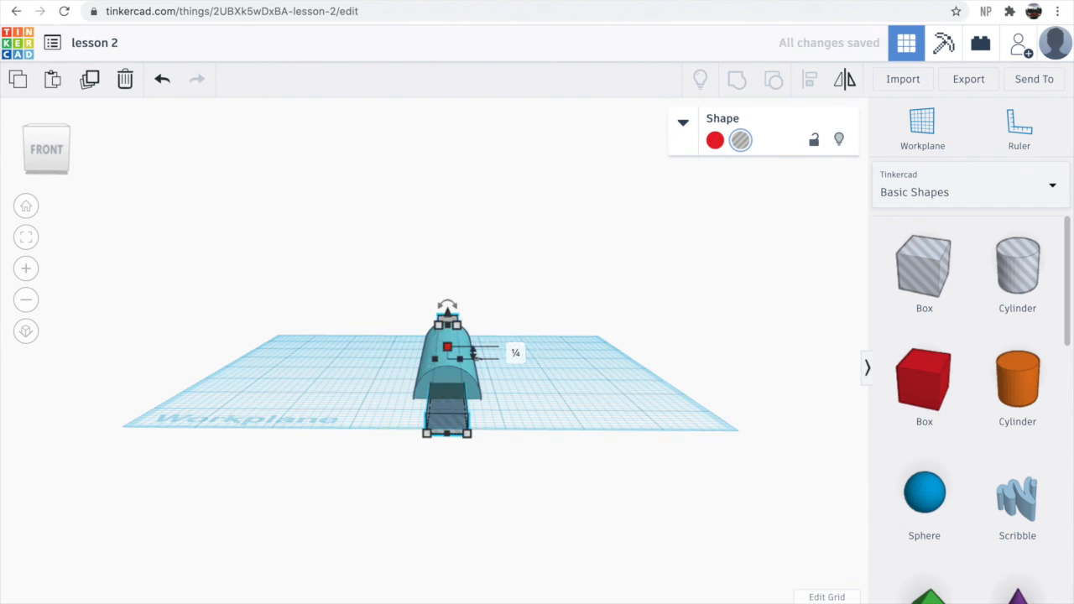
# - Select the roof and box hole together and group them to cut the door opening
pyautogui.moveTo(340, 278); pyautogui.dragTo(607, 472)
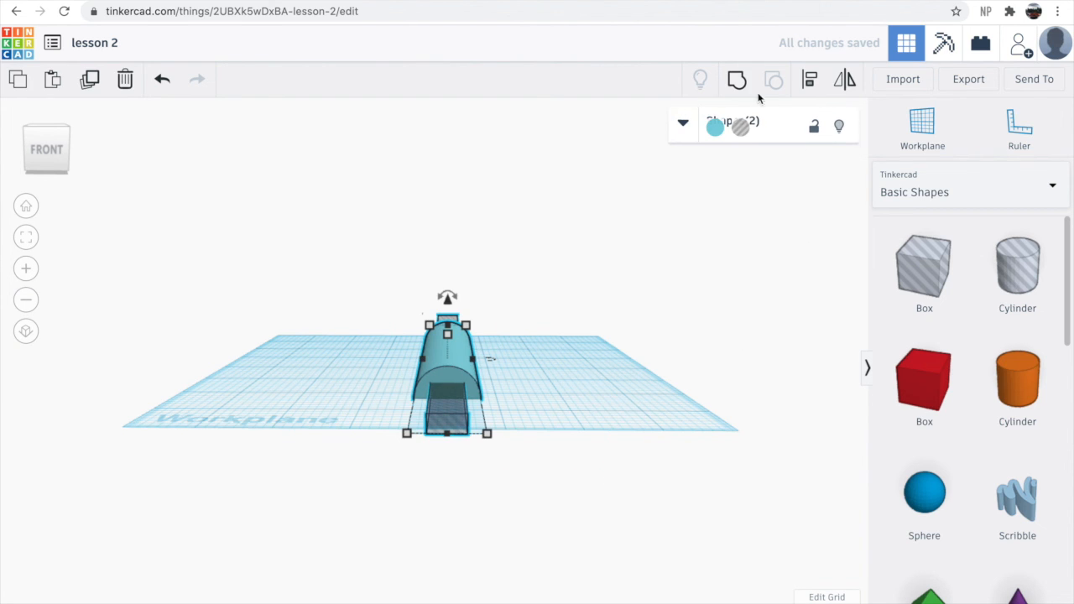
pyautogui.click(737, 79)
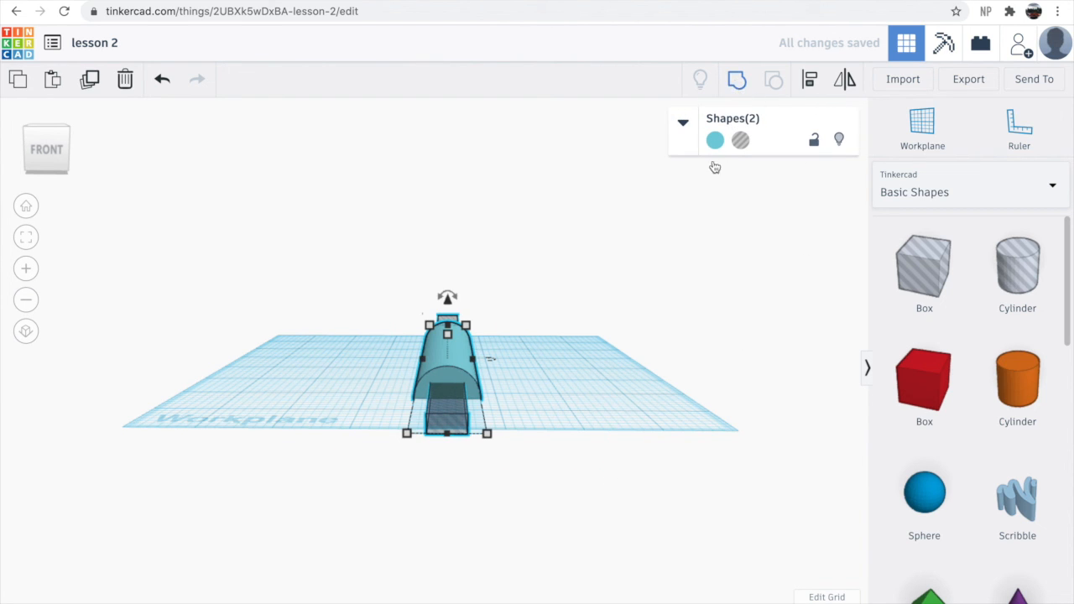
# - Orbit and zoom around the grouped roof to inspect the door opening from front and back
pyautogui.click(626, 349)
pyautogui.moveTo(506, 403); pyautogui.dragTo(502, 399, button='right')
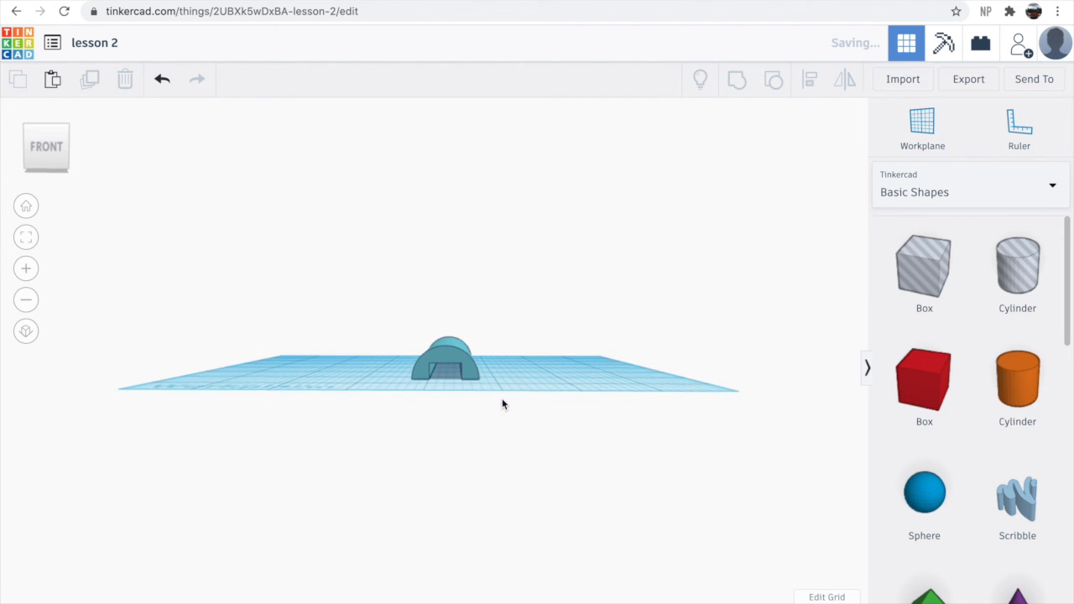
pyautogui.click(465, 390)
pyautogui.scroll(4, 465, 390)
pyautogui.scroll(3, 464, 388)
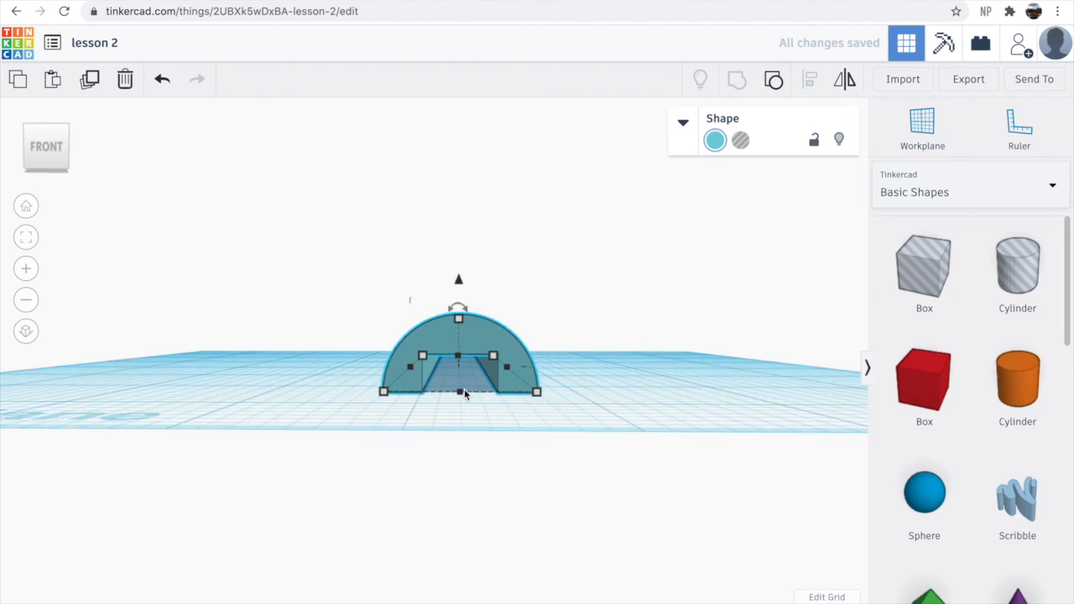
pyautogui.moveTo(607, 436); pyautogui.dragTo(143, 384, button='right')
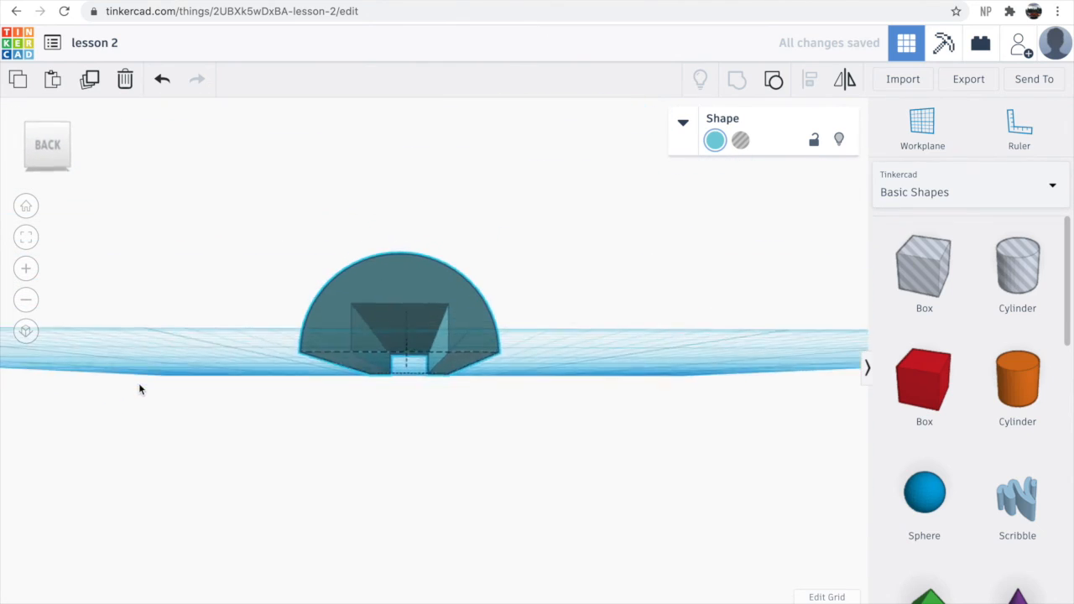
pyautogui.moveTo(348, 400); pyautogui.dragTo(615, 400, button='right')
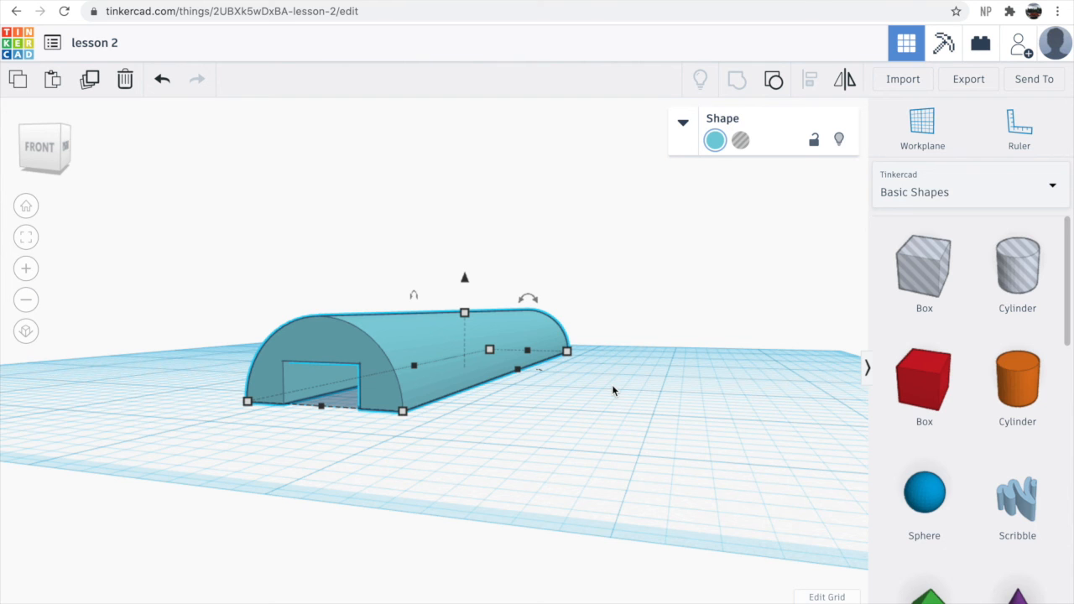
pyautogui.moveTo(611, 384); pyautogui.dragTo(555, 485, button='right')
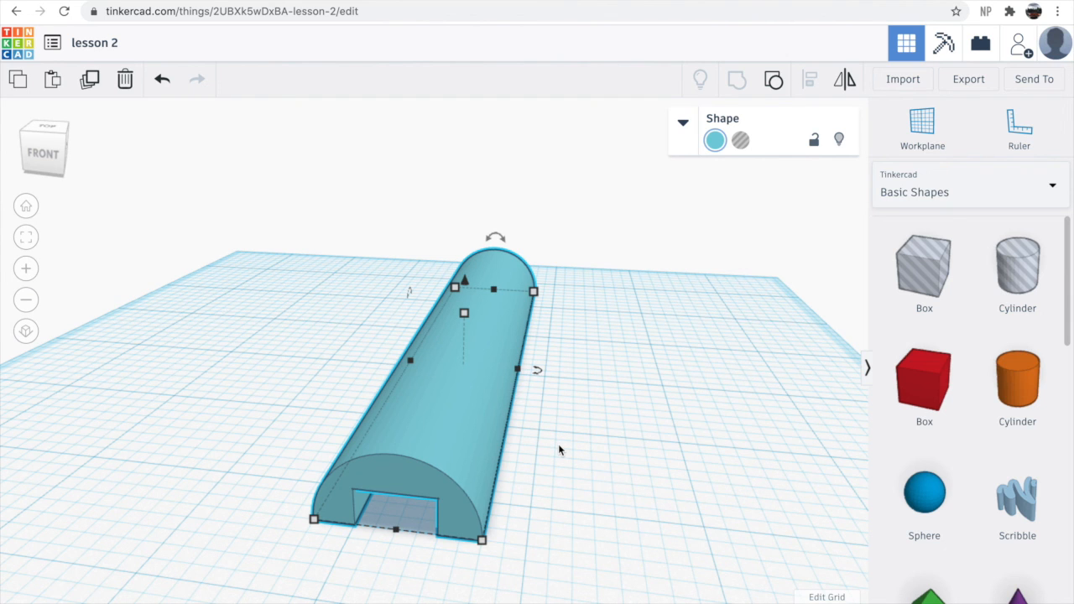
pyautogui.scroll(-3, 512, 458)
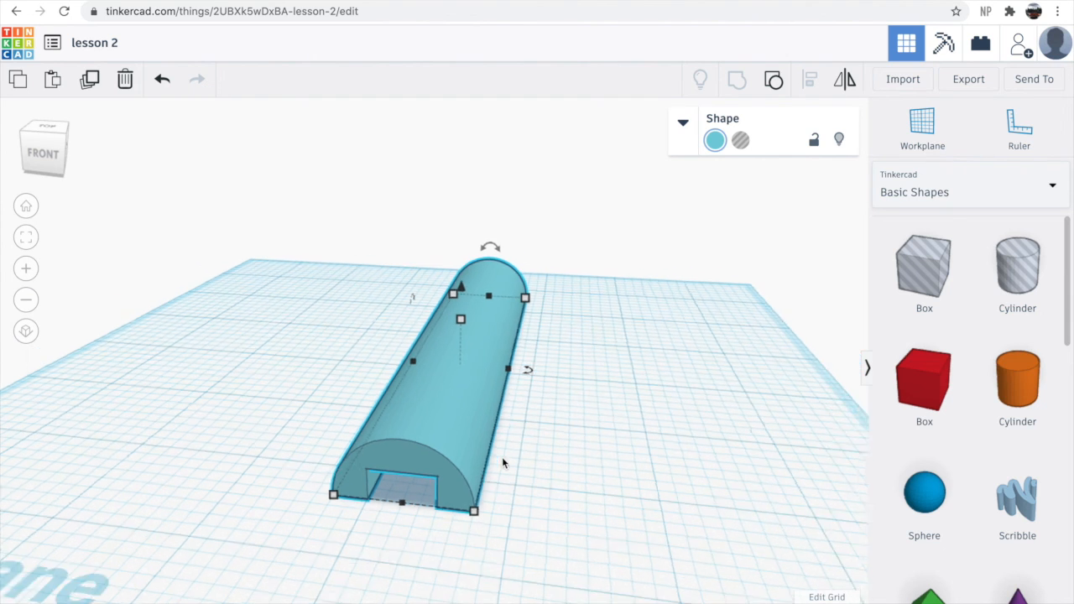
pyautogui.scroll(1, 498, 497)
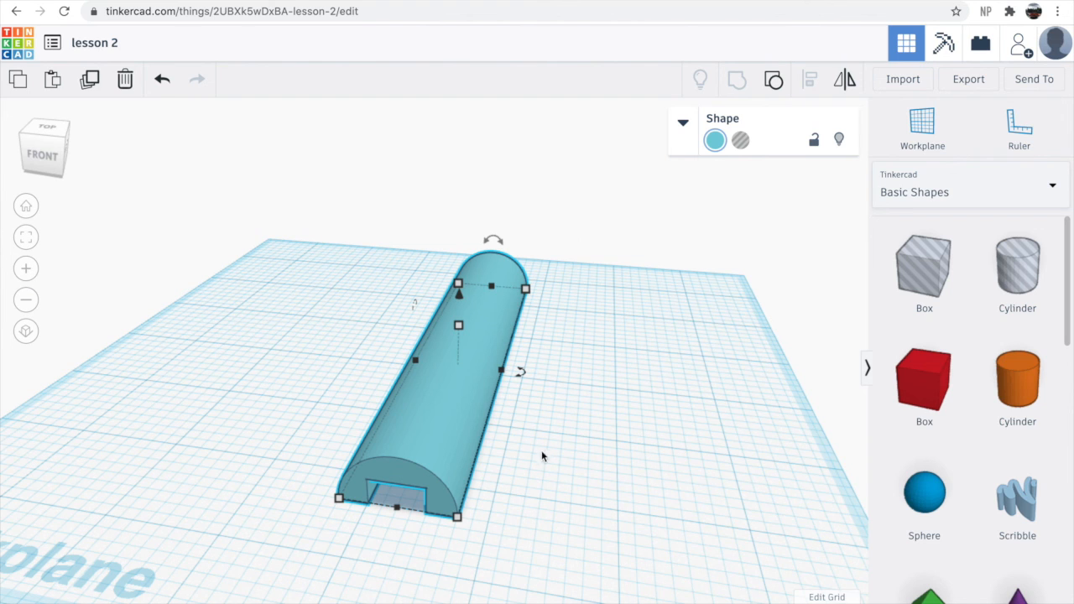
pyautogui.scroll(-5, 499, 454)
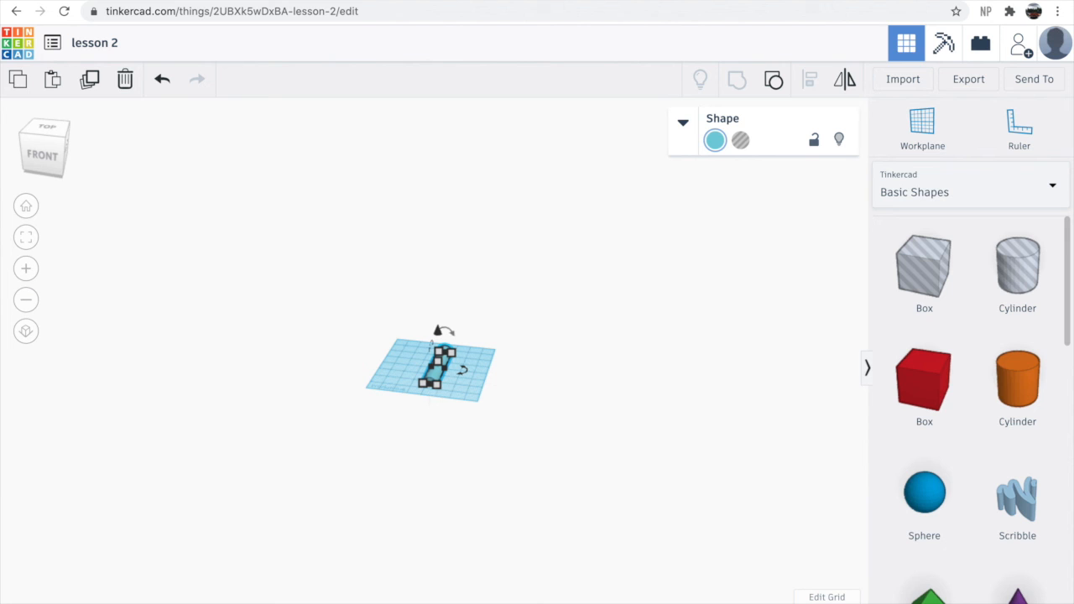
pyautogui.scroll(5, 402, 470)
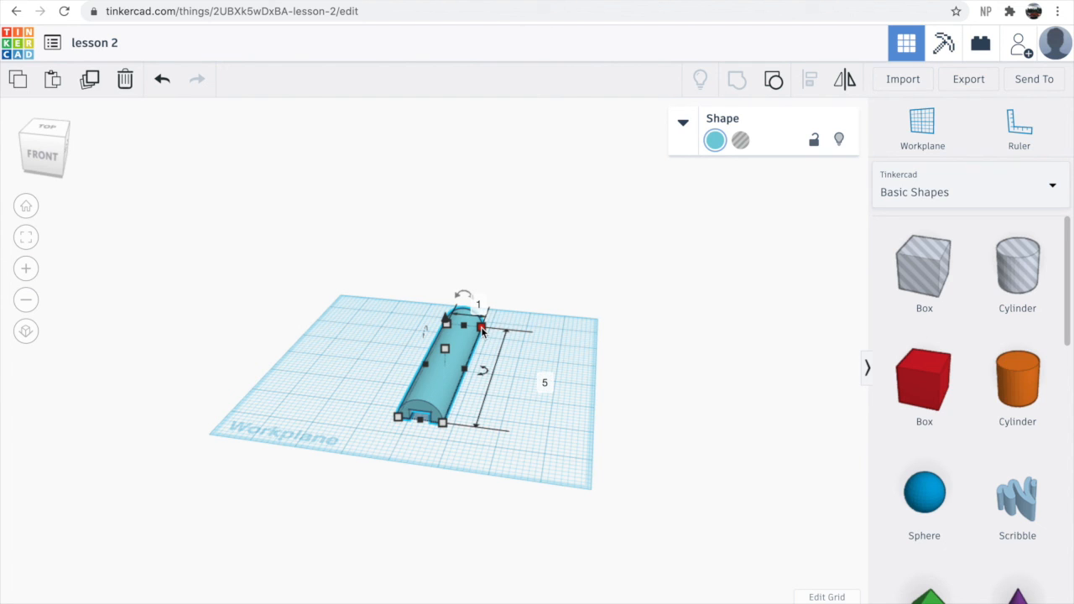
pyautogui.click(610, 427)
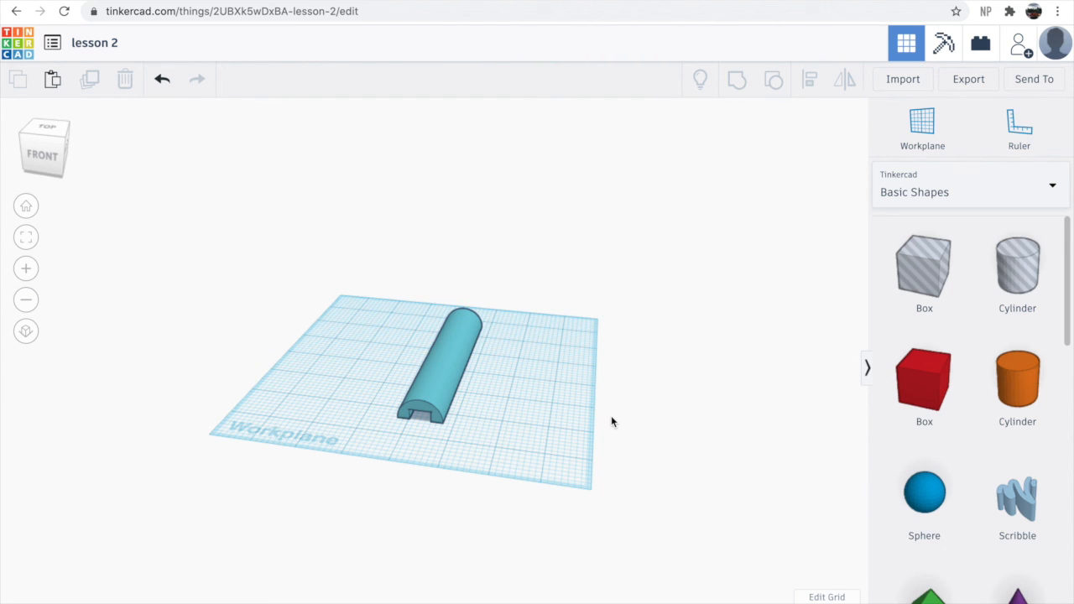
pyautogui.moveTo(542, 434); pyautogui.dragTo(375, 523, button='right')
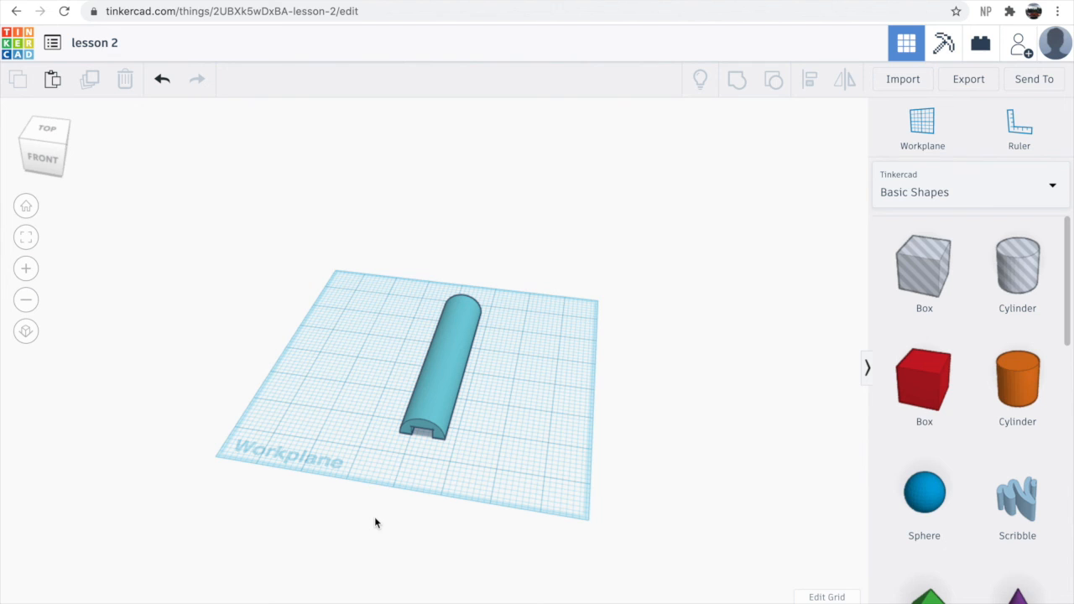
pyautogui.moveTo(391, 528); pyautogui.dragTo(458, 532, button='right')
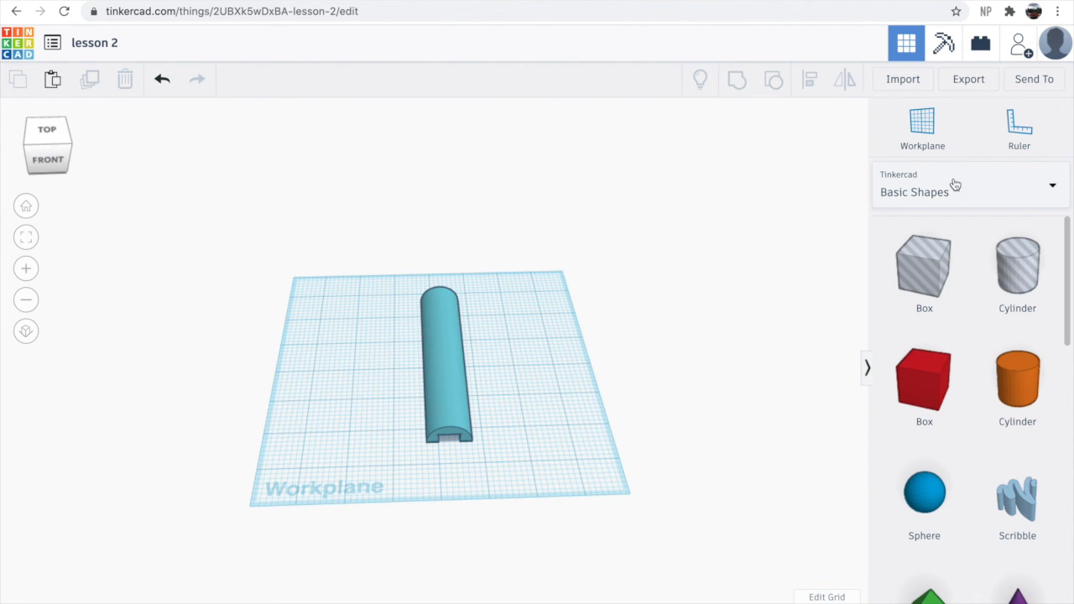